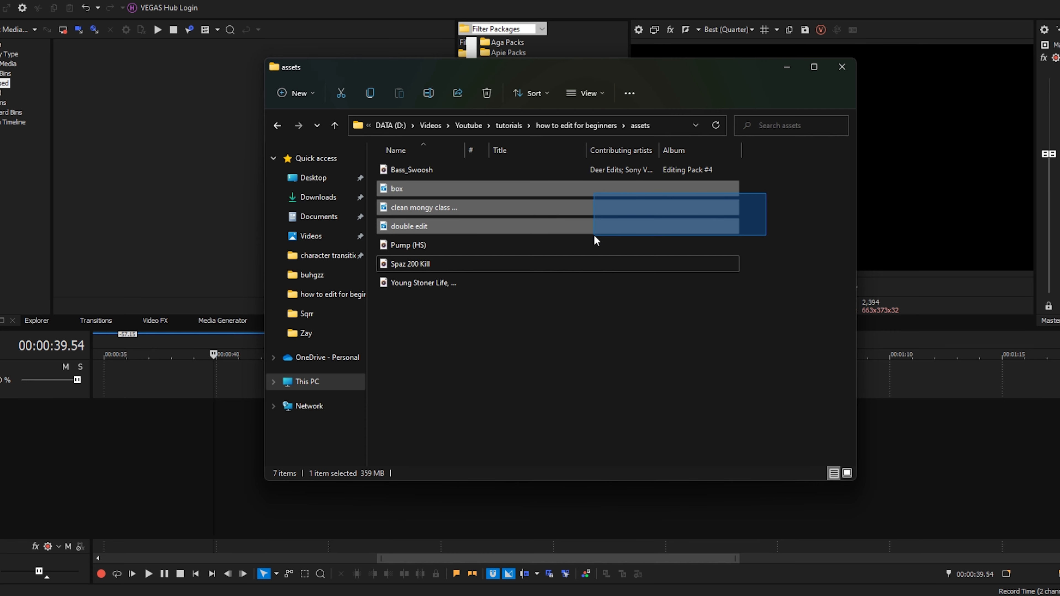
- Import the box, clean mongy class box and double edit clips from the assets folder into the project media
left_click_drag(582, 217, 239, 211)
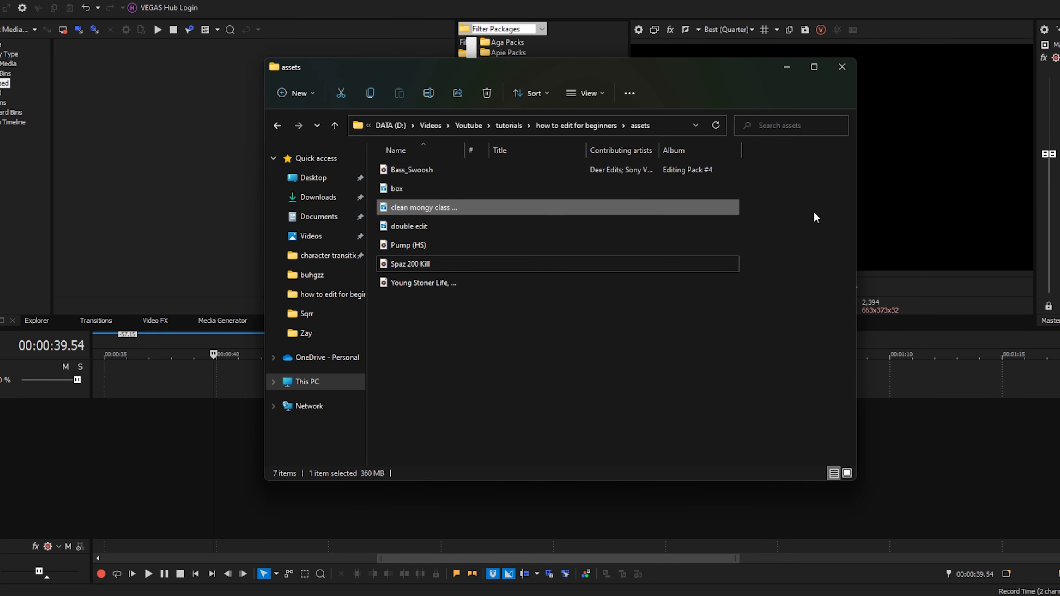
left_click_drag(775, 195, 594, 229)
left_click_drag(593, 228, 150, 180)
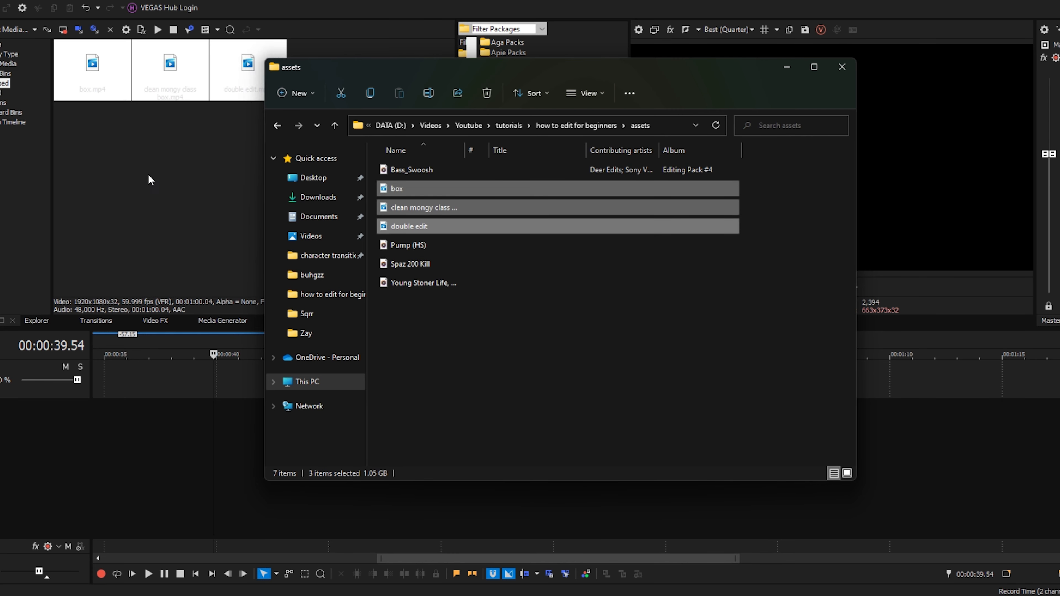
left_click(407, 298)
left_click(1, 46)
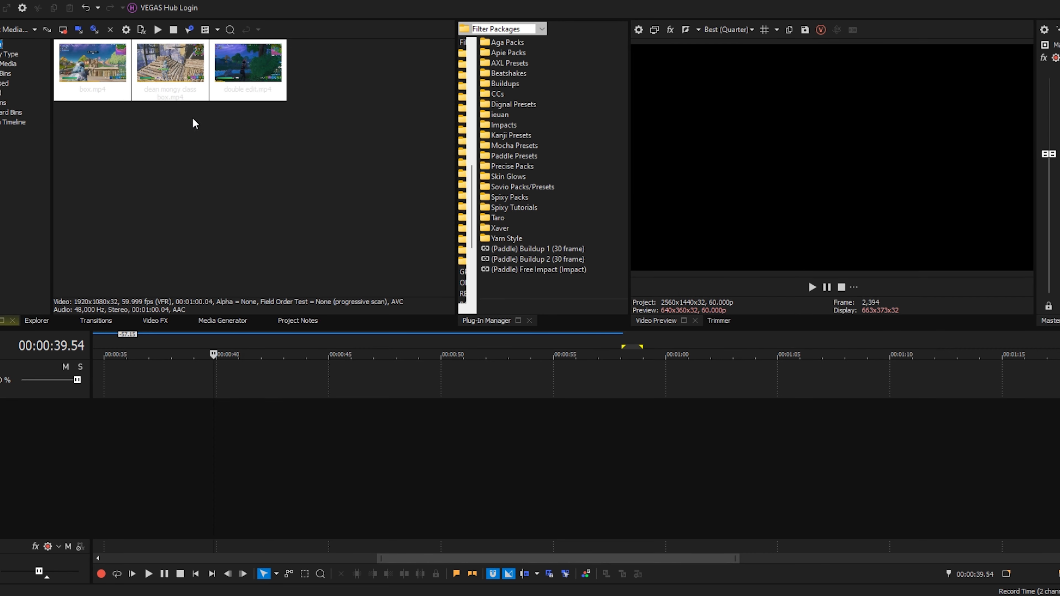
left_click(193, 122)
- Import the Bass_Swoosh, Pump (HS), Spaz 200 Kill and Young Stoner Life audio files from the assets folder into the project media
left_click(376, 595)
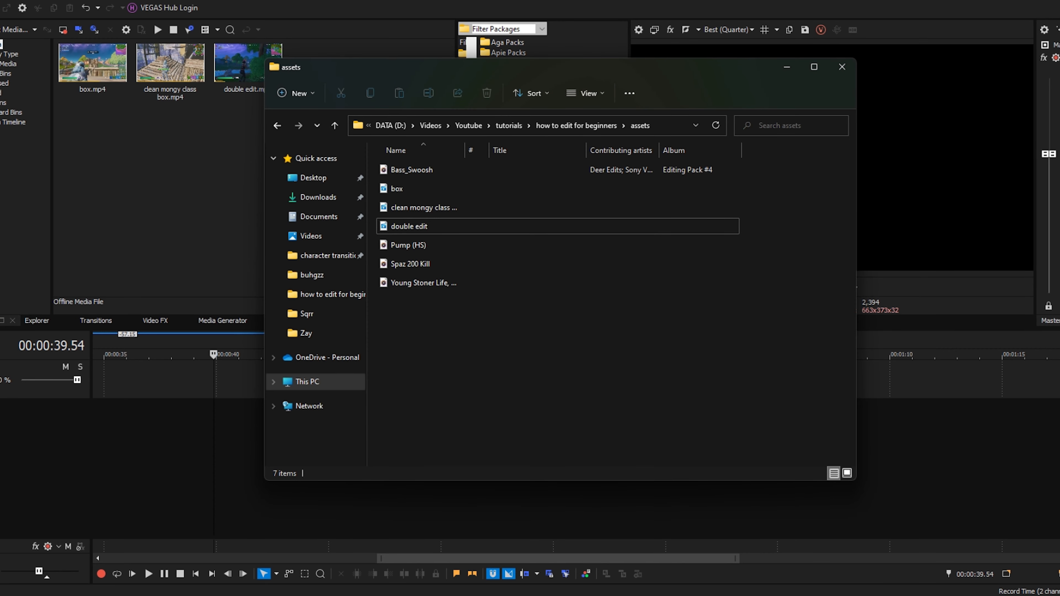
left_click_drag(434, 386, 418, 236)
left_click_drag(415, 179, 205, 183)
left_click(473, 390)
left_click(842, 67)
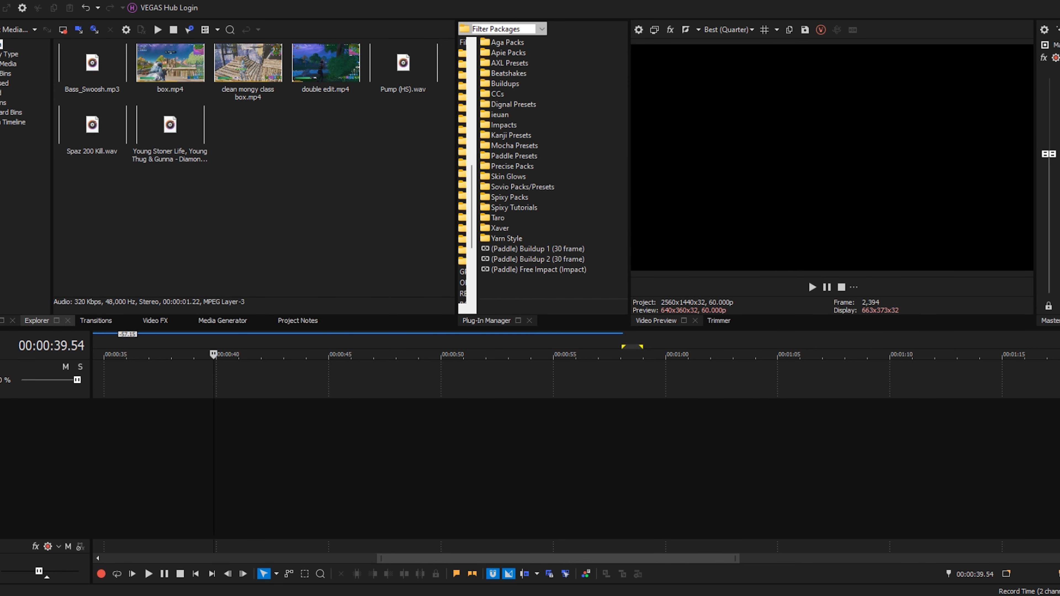
- Delete the empty video track and place the Young Stoner Life song at the start of the timeline
right_click(2, 387)
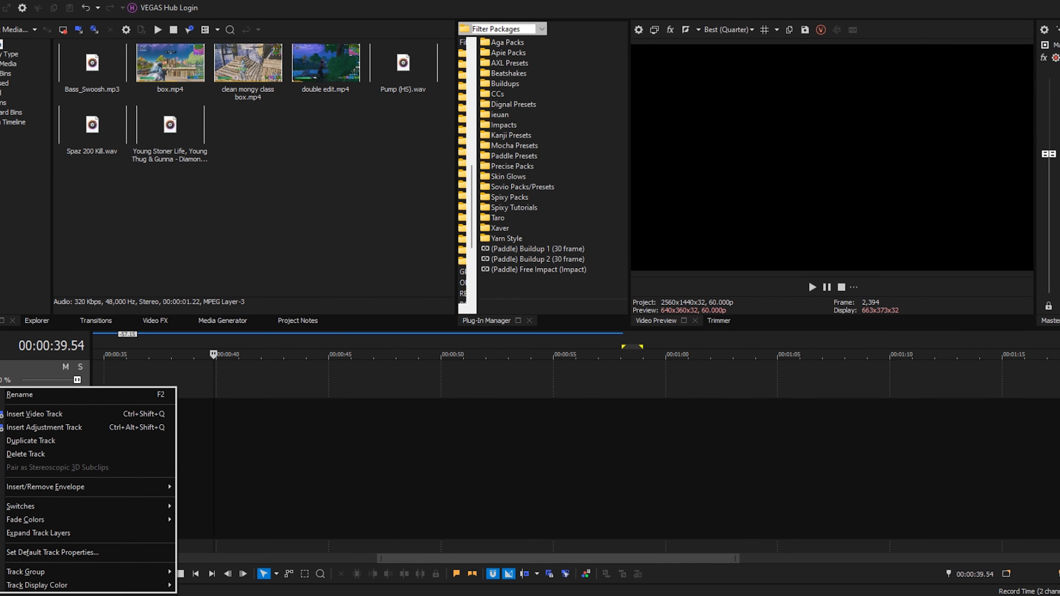
left_click(40, 455)
left_click(147, 158)
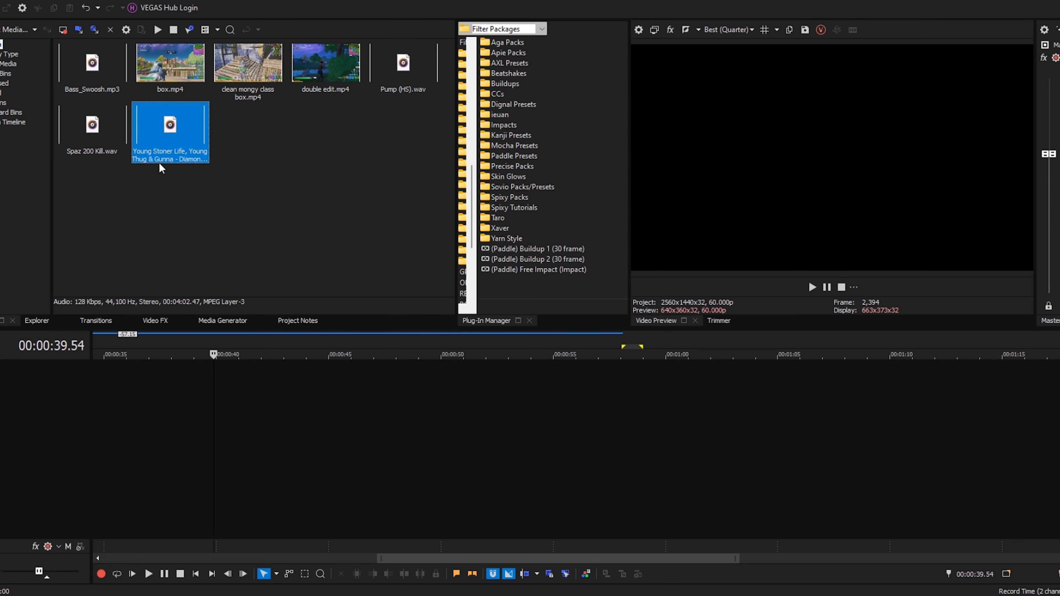
left_click_drag(158, 178, 89, 424)
scroll(107, 422, "down", 3)
left_click_drag(251, 382, 96, 383)
- Show only unused media and add box.mp4 at the timeline's start below the song, keeping the current project video settings
left_click(106, 442)
left_click(182, 245)
left_click(4, 84)
left_click(326, 218)
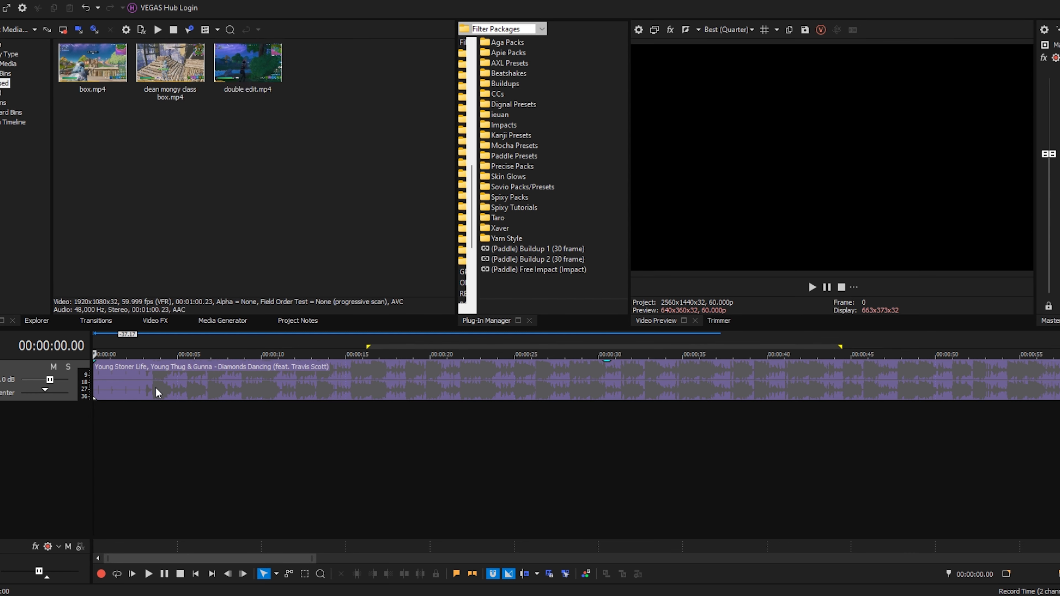
left_click_drag(76, 98, 151, 439)
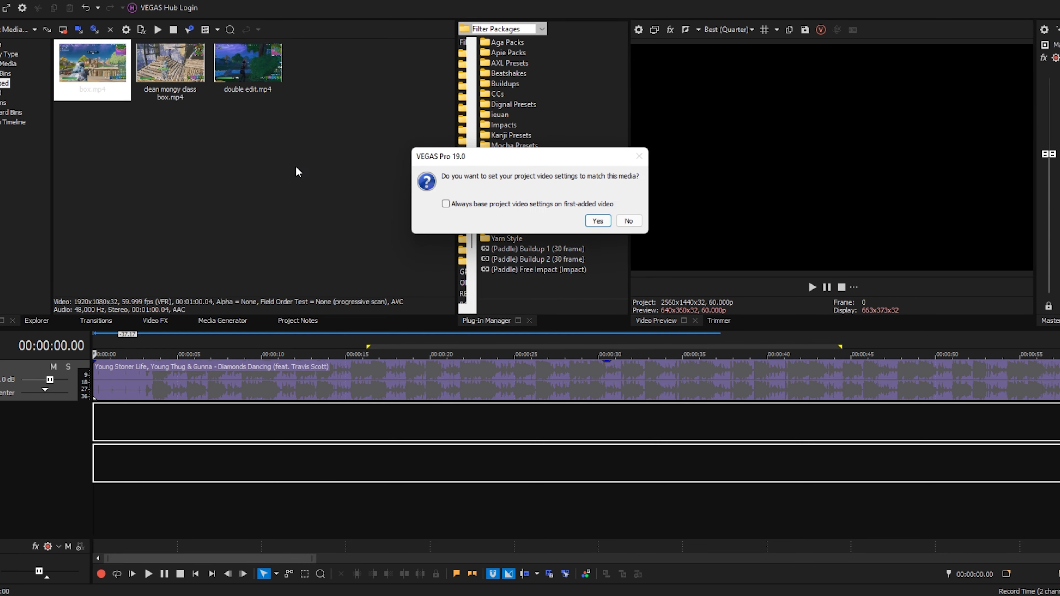
left_click(628, 217)
- Split the box clip at 00:00:55.31 and delete the part before the cut
scroll(254, 520, "down", 2)
left_click(251, 520)
scroll(477, 536, "up", 1)
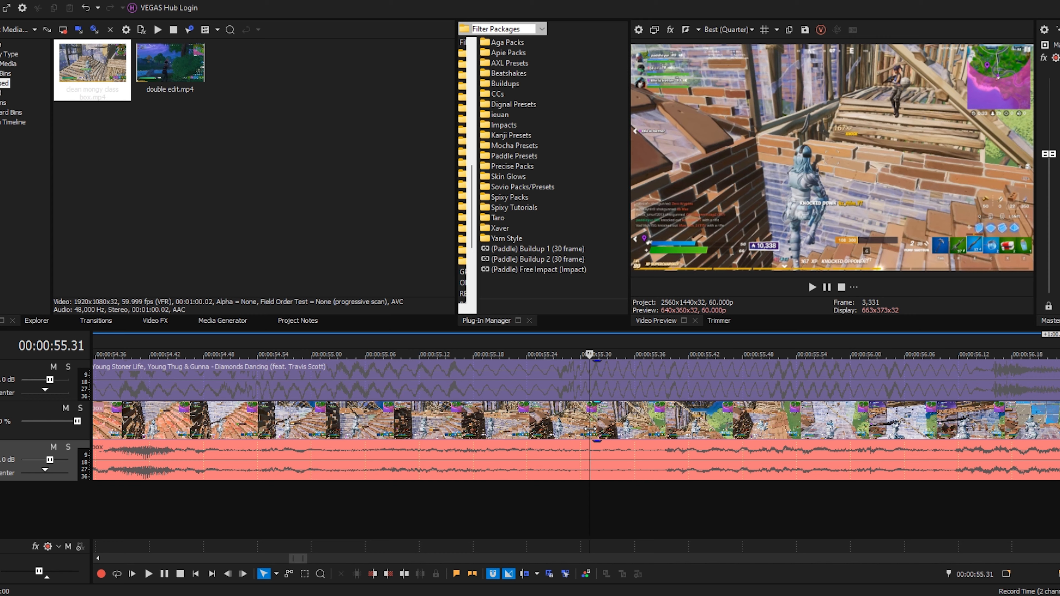
left_click(590, 429)
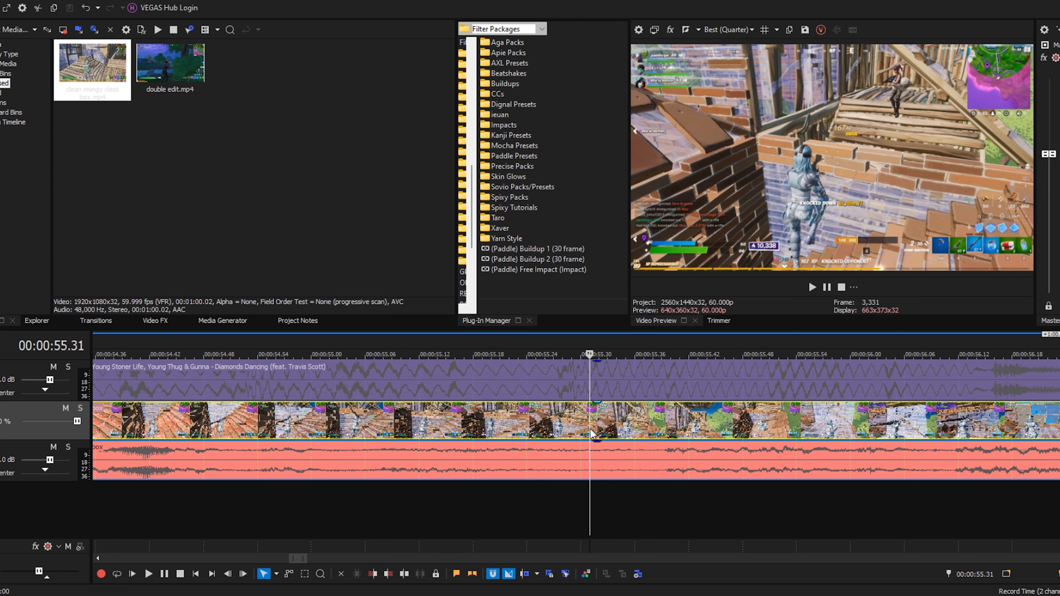
key("s")
left_click(528, 443)
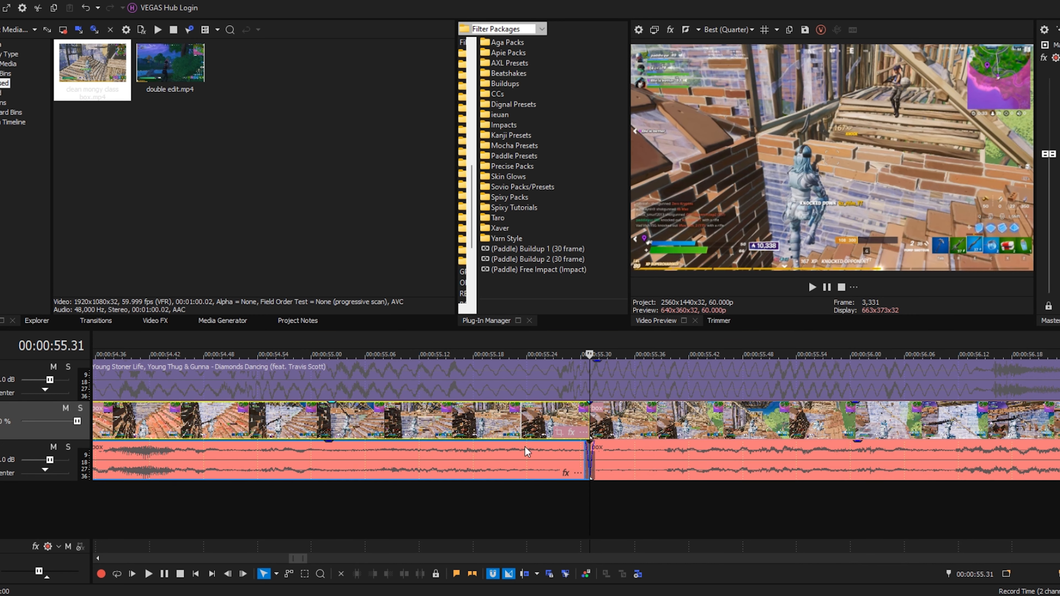
left_click(518, 436)
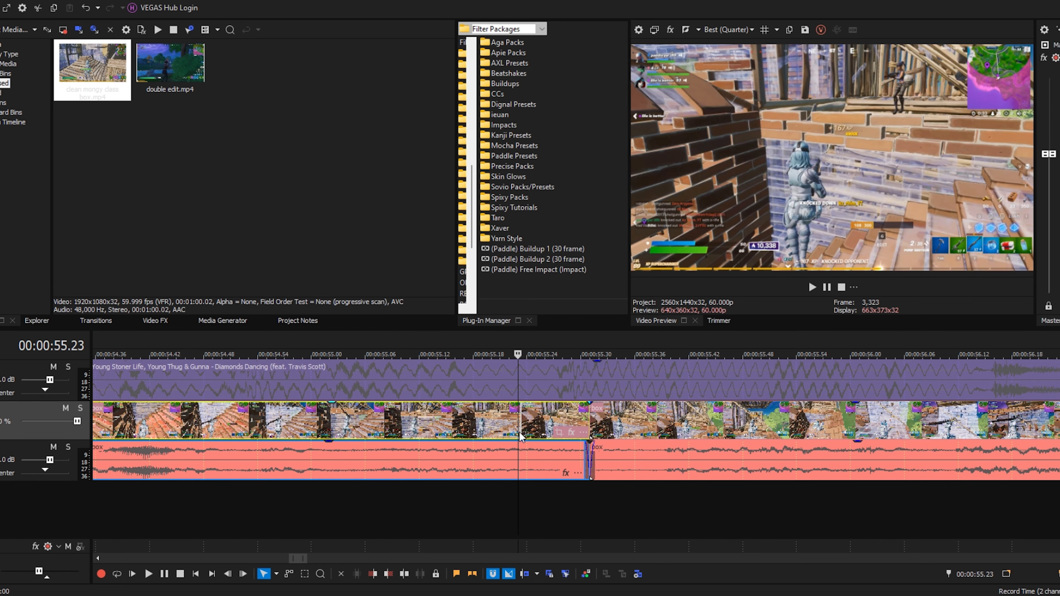
right_click(500, 439)
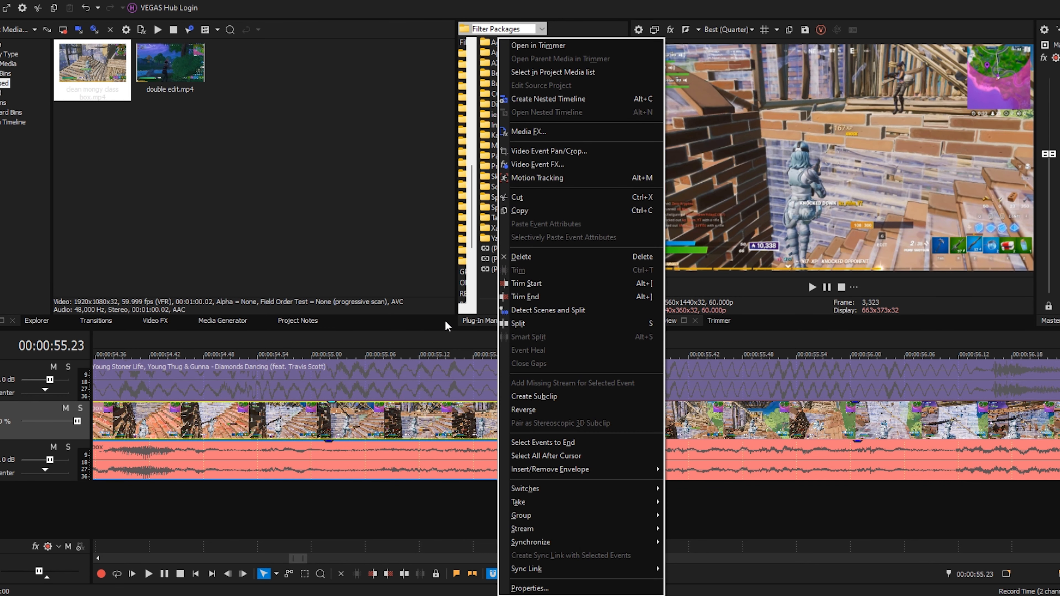
left_click(467, 437)
key("Delete")
- Move the remaining box clip to the very start of the timeline
scroll(670, 409, "down", 5)
scroll(670, 413, "down", 5)
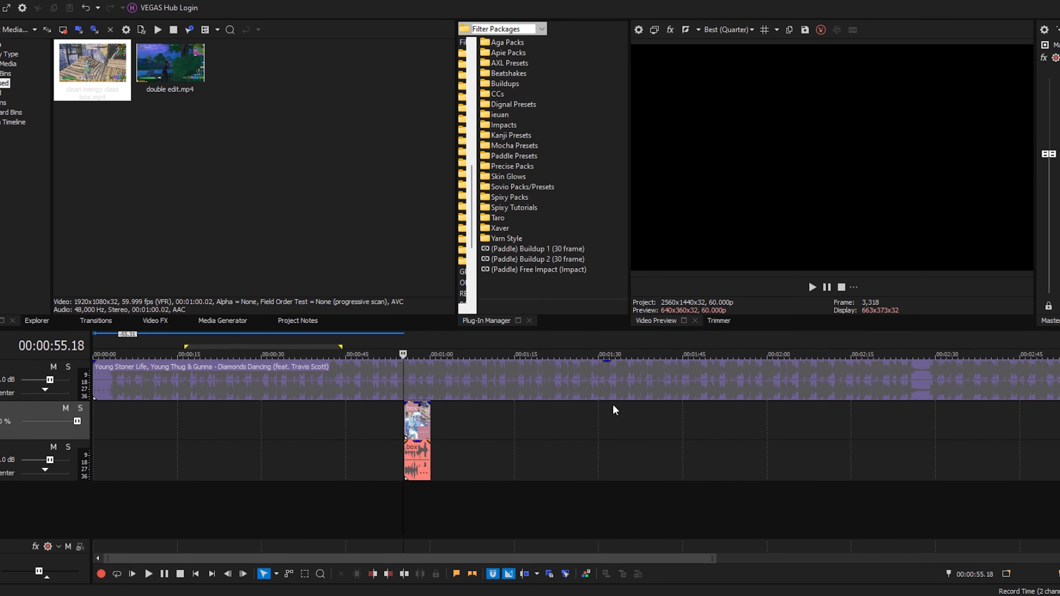
left_click_drag(223, 446, 21, 457)
left_click(98, 518)
- Add a fade-in of about one second to both the video and the audio of the box clip
scroll(385, 463, "up", 7)
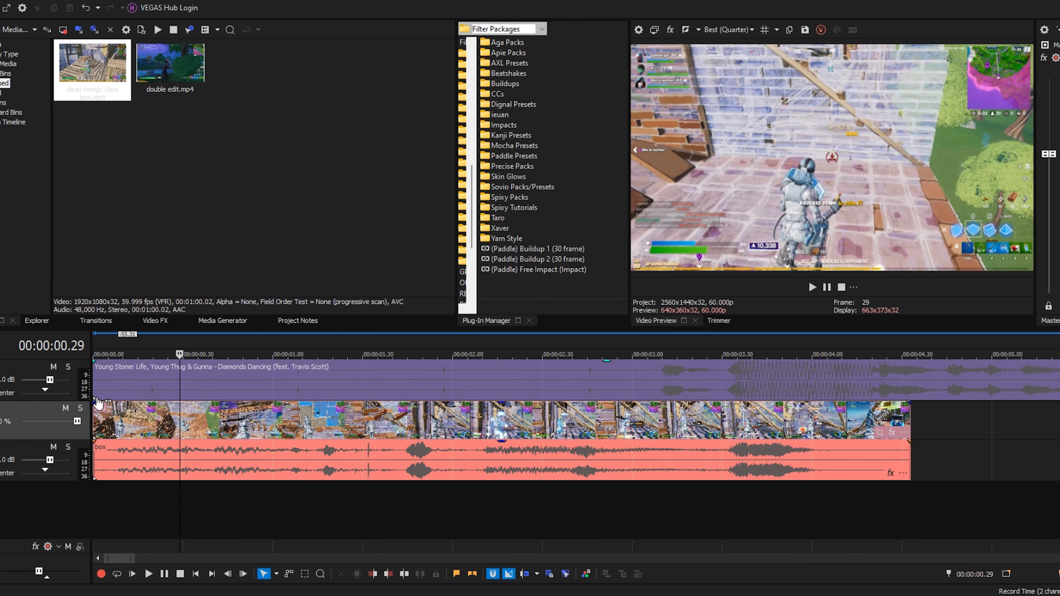
mouse_move(96, 403)
left_mouse_down()
mouse_move(303, 421)
mouse_move(270, 419)
left_mouse_up()
left_click(198, 465)
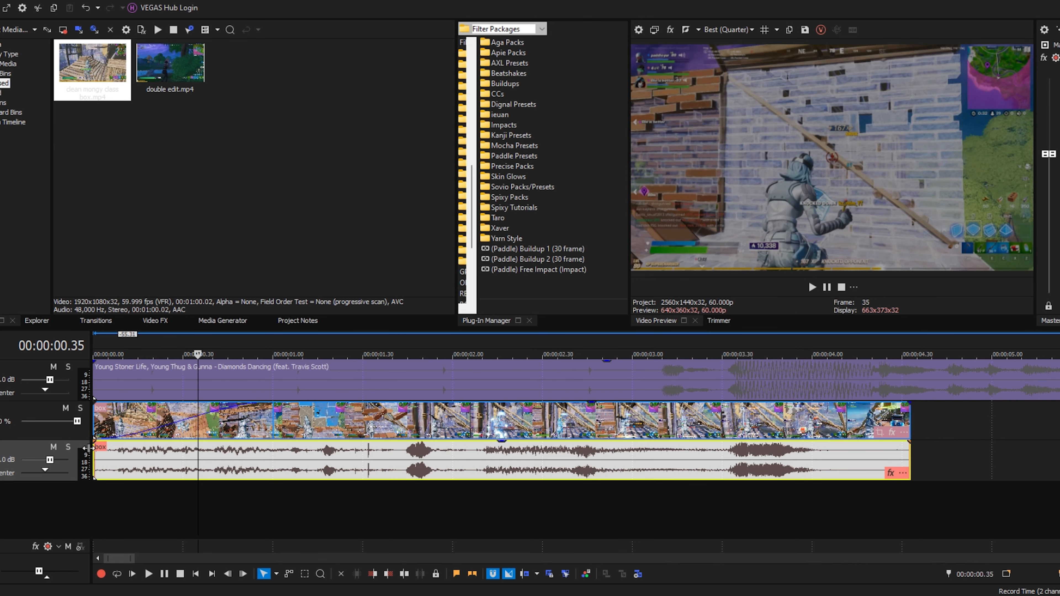
left_click_drag(96, 441, 271, 460)
left_click(303, 464)
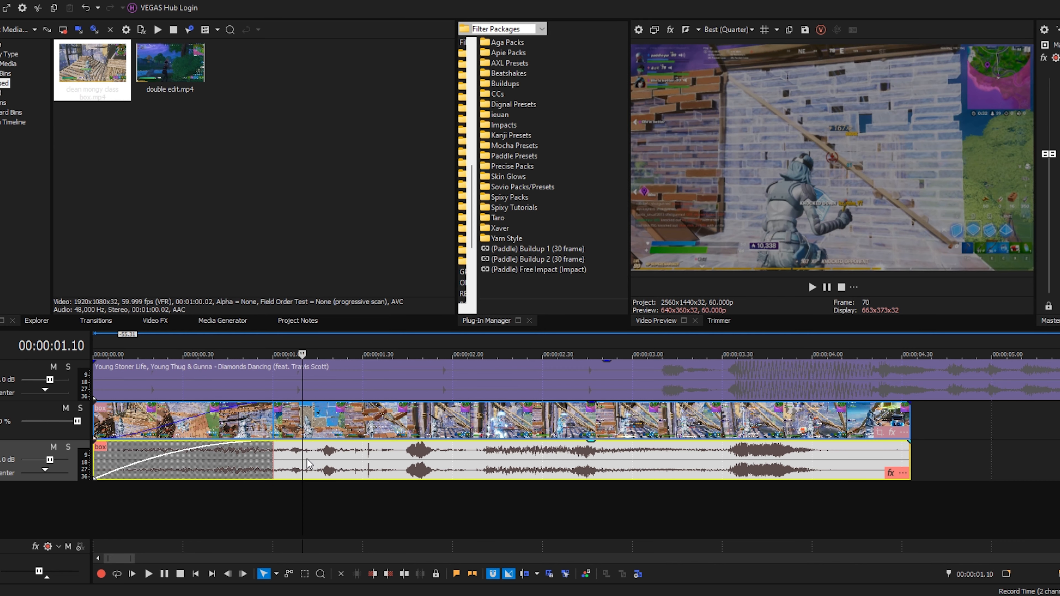
- Ungroup the box clip's audio from its video and delete the audio event
left_click(369, 483)
left_click(401, 464)
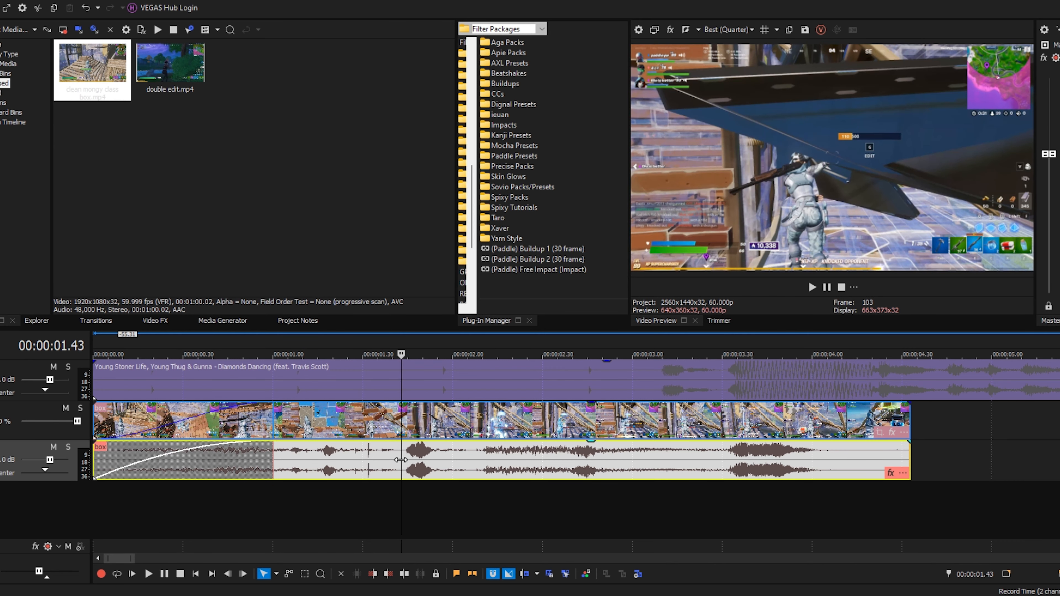
key("u")
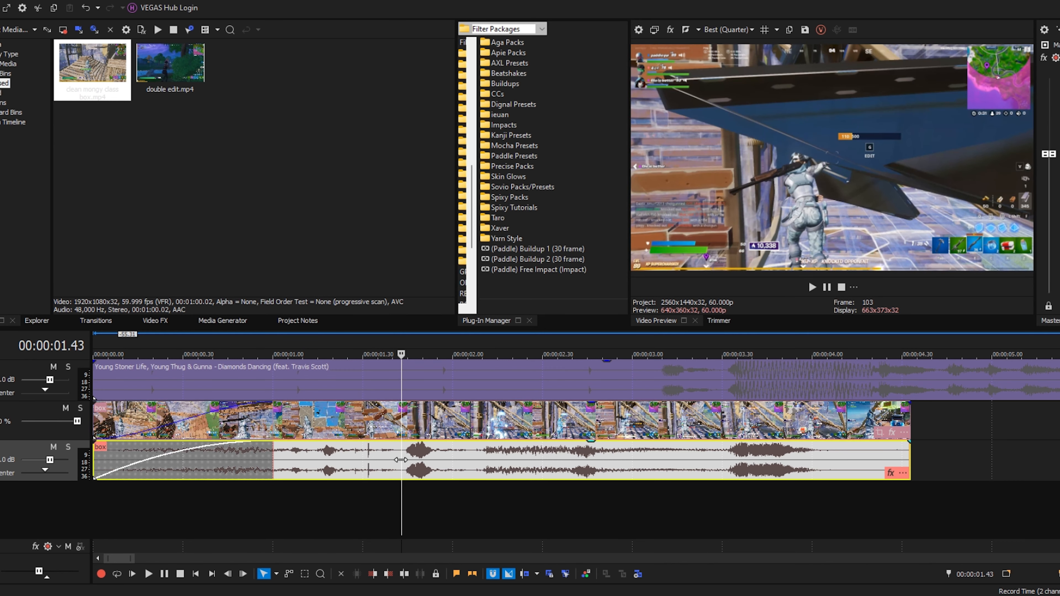
key("Delete")
- Place a marker at 00:00:02.14, on the frame of the elimination in the box clip
left_click_drag(479, 497, 687, 497)
scroll(687, 497, "up", 3)
key("Right")
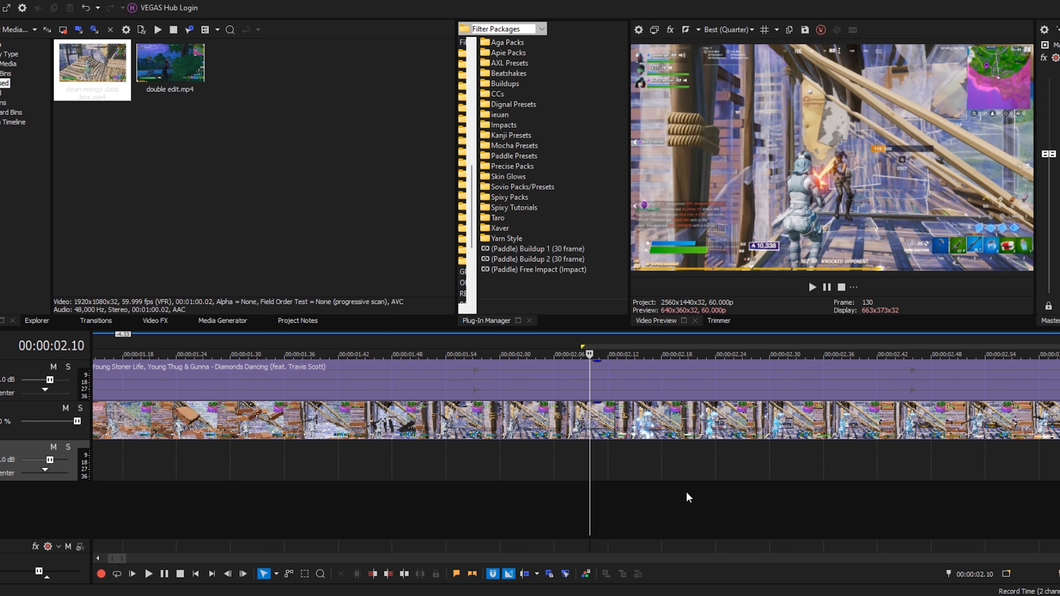
key("Right")
key("Right")
key("Right")
key("Right")
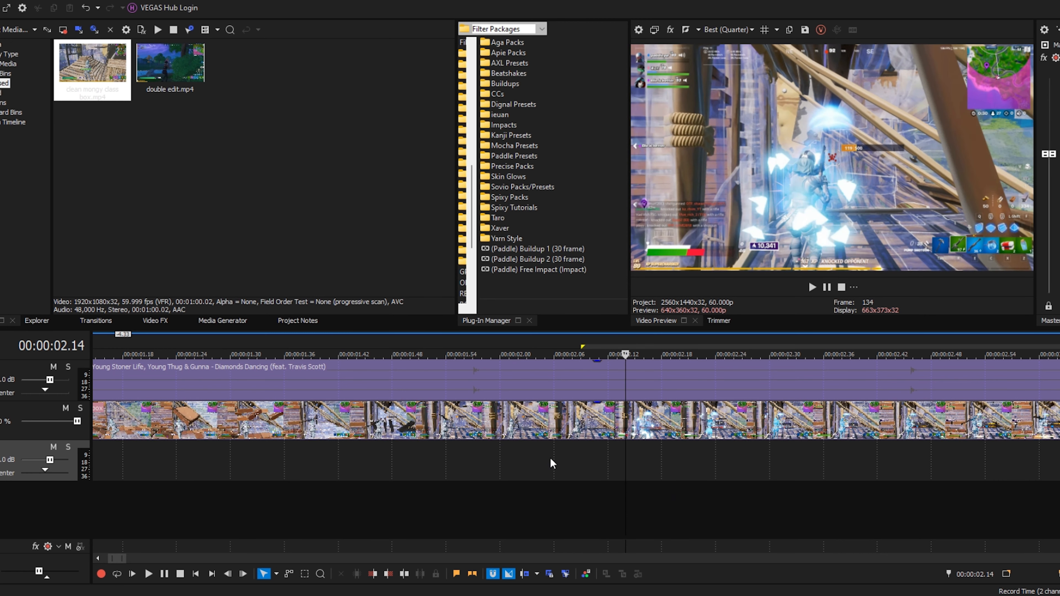
key("m")
- Play the song to find its beat drop, split it near 00:00:03.34 and delete the part before the cut
mouse_move(625, 486)
left_mouse_down()
mouse_move(539, 493)
mouse_move(567, 490)
left_mouse_up()
scroll(567, 490, "down", 3)
left_click(726, 380)
scroll(727, 380, "up", 3)
left_click(707, 512)
left_click(617, 511)
left_click(527, 508)
left_click(825, 288)
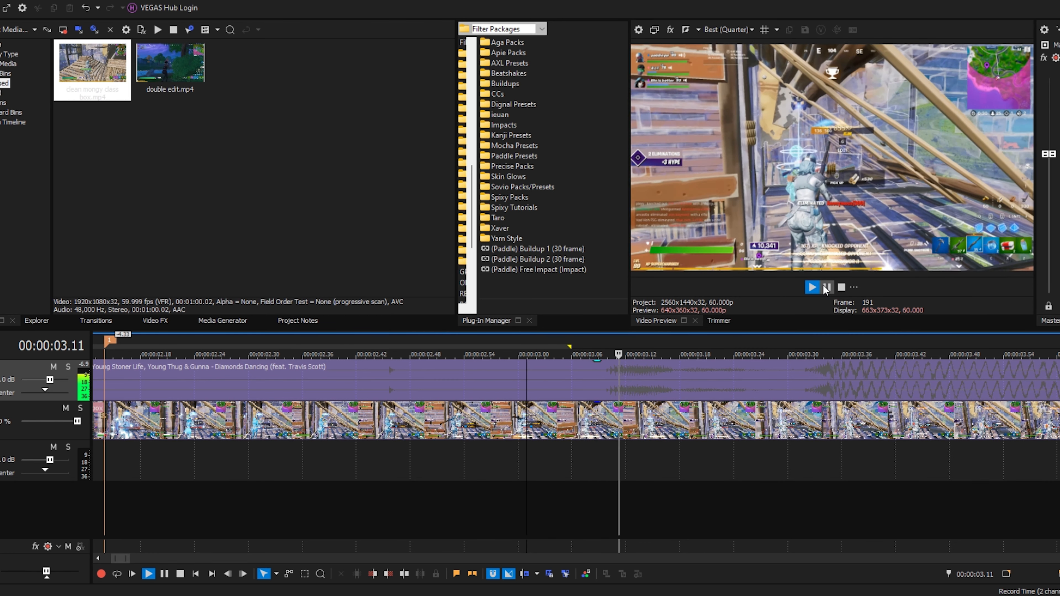
key("space")
left_click(825, 390)
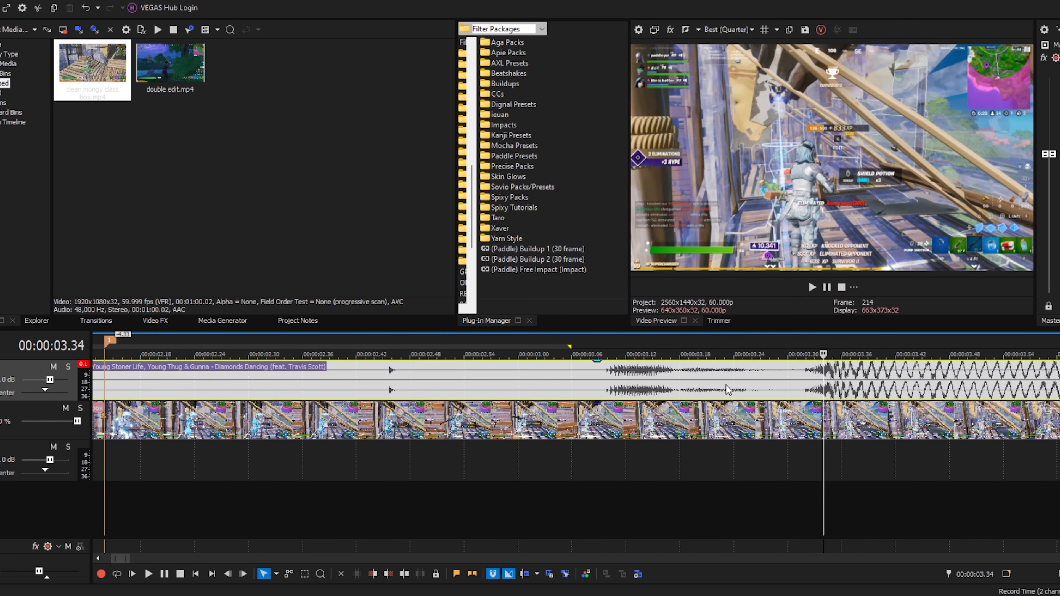
key("s")
left_click(716, 391)
key("Delete")
- Align the start of the cut song with the marker at 00:00:02.14 and extend its intro back towards the timeline's start
scroll(679, 402, "down", 5)
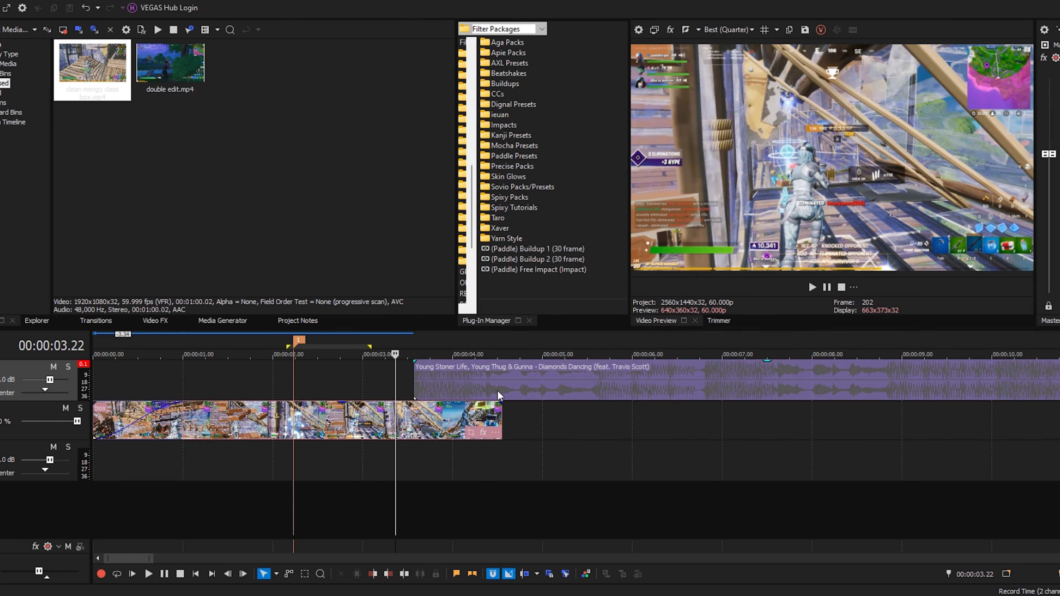
left_click_drag(678, 398, 556, 398)
left_click(276, 480)
scroll(642, 386, "up", 4)
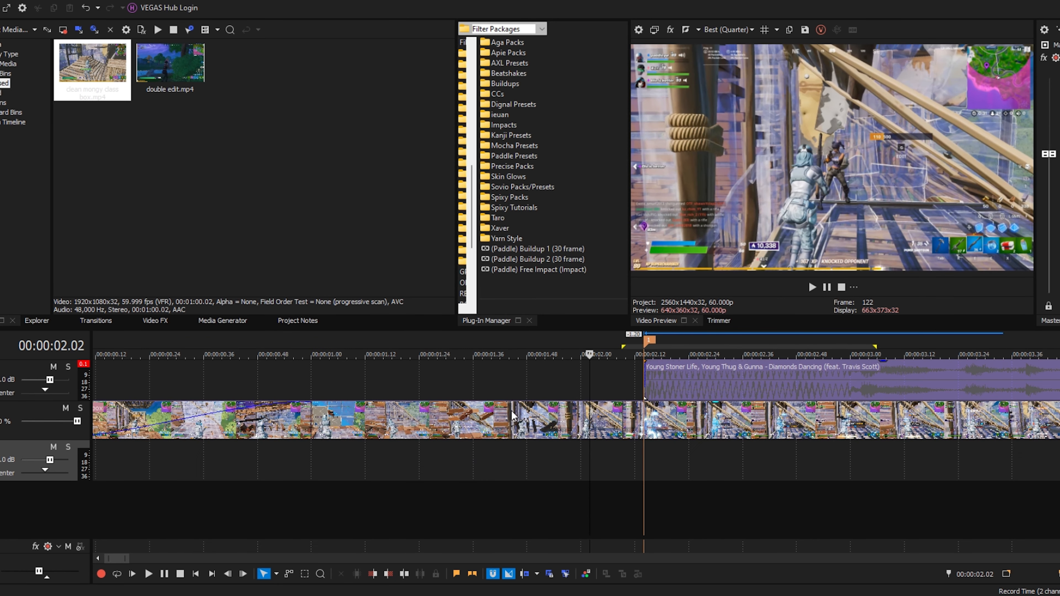
left_click(644, 382)
left_click_drag(645, 382, 543, 383)
- Add a second marker at 00:00:03.02, split the box clip there and delete the part after the cut
left_click(860, 420)
scroll(860, 420, "up", 1)
key("m")
key("s")
left_click(592, 434)
key("Delete")
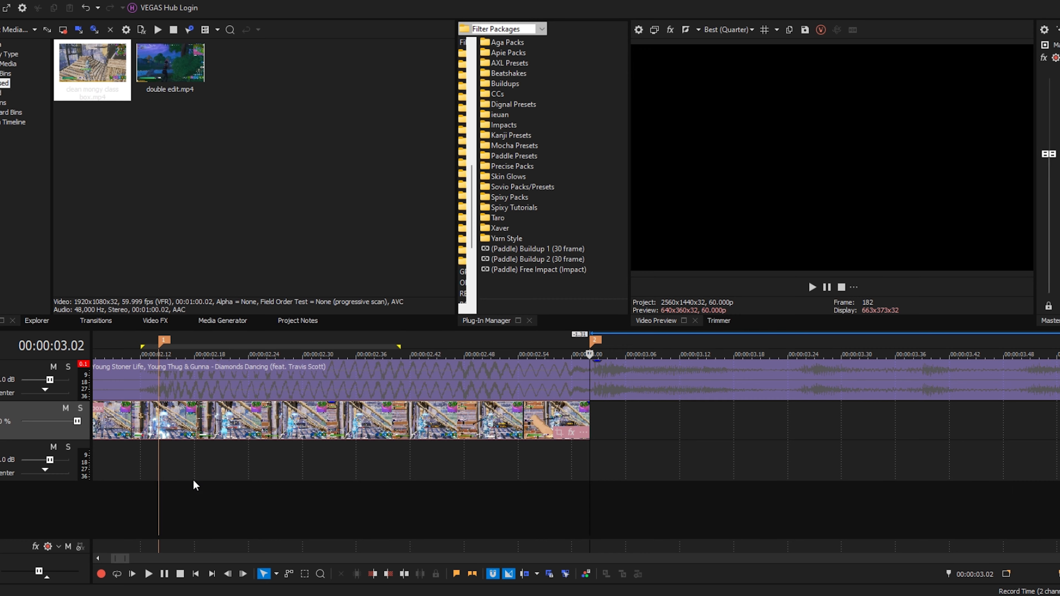
- Insert a velocity envelope on the box clip with the playhead at the first marker
left_click(167, 460)
scroll(167, 464, "down", 3)
left_click(495, 460)
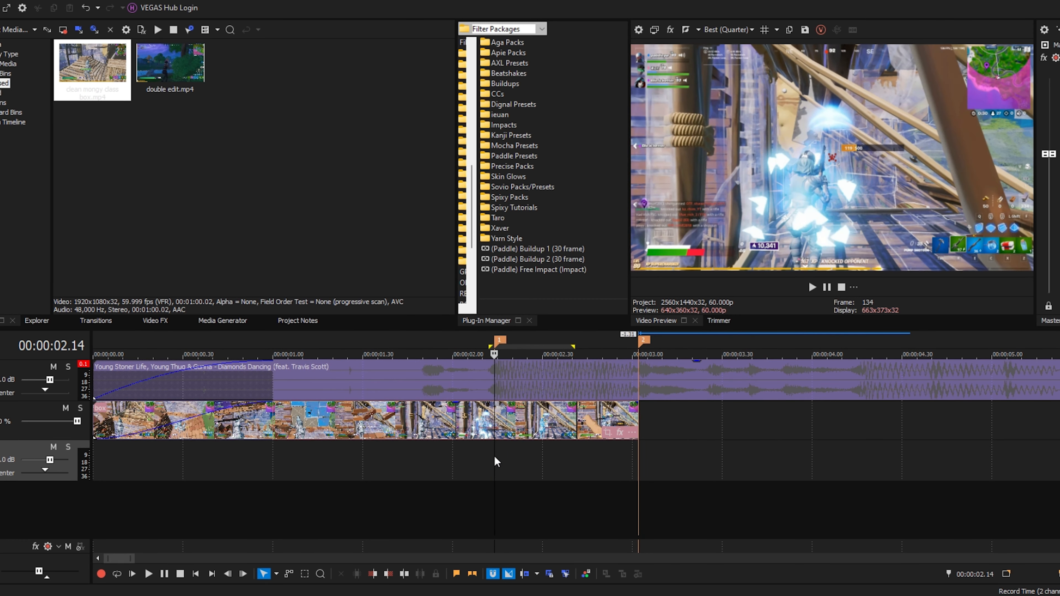
scroll(571, 440, "up", 3)
right_click(621, 434)
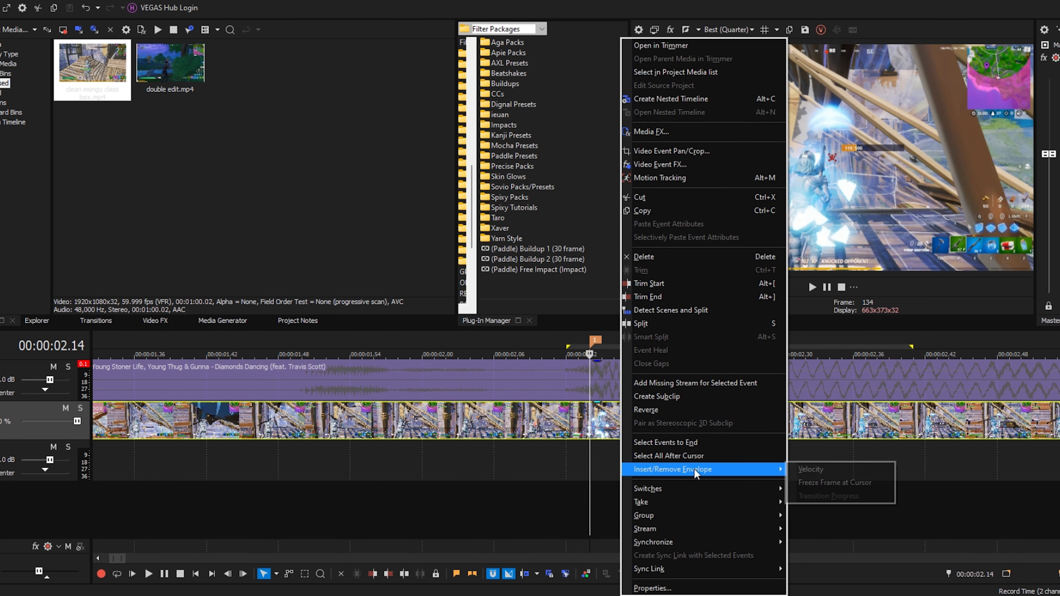
left_click(637, 456)
right_click(602, 422)
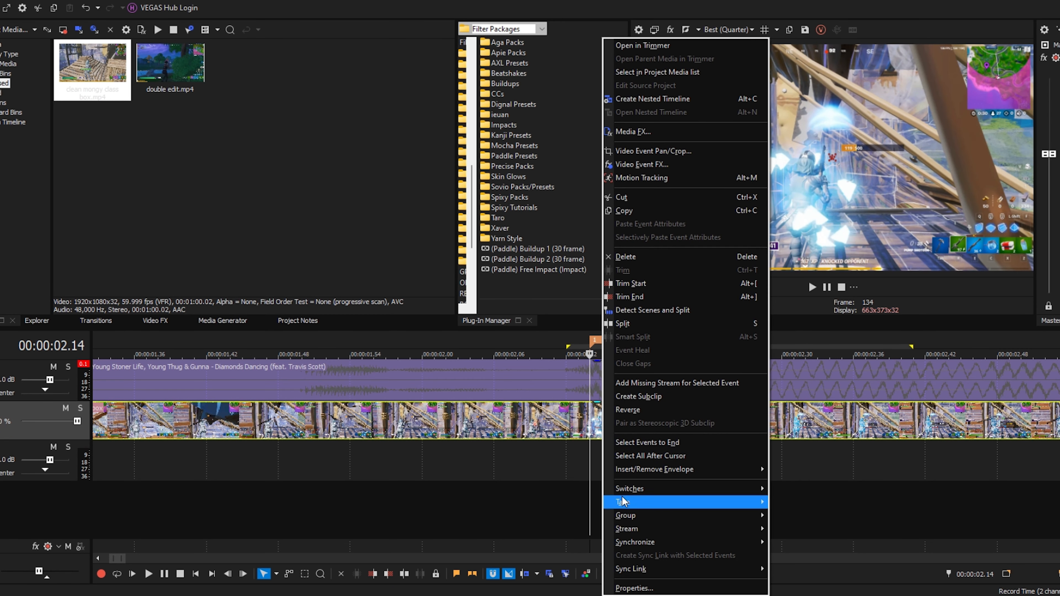
mouse_move(660, 470)
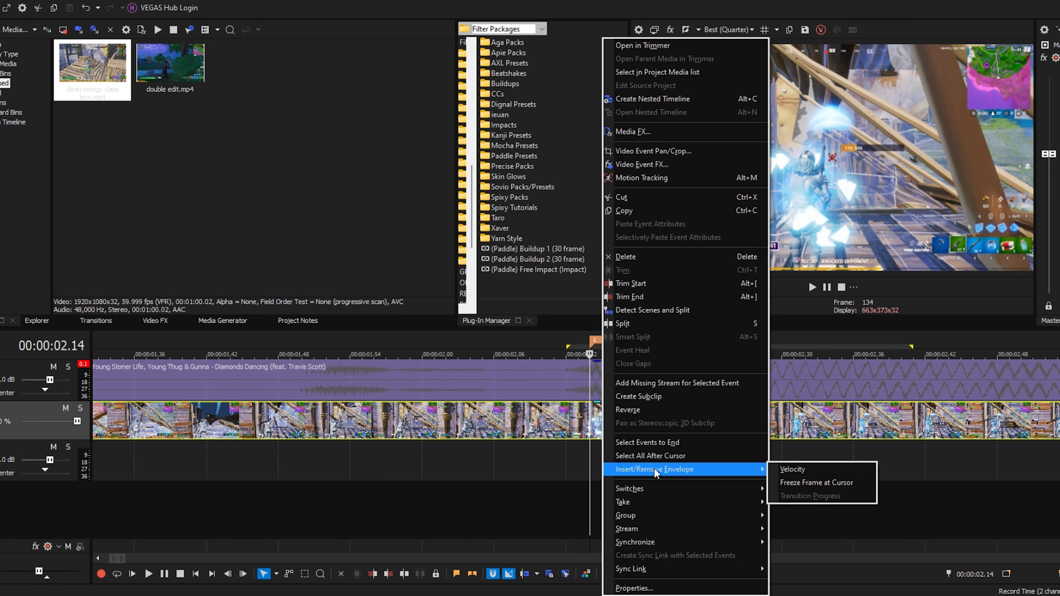
left_click(819, 470)
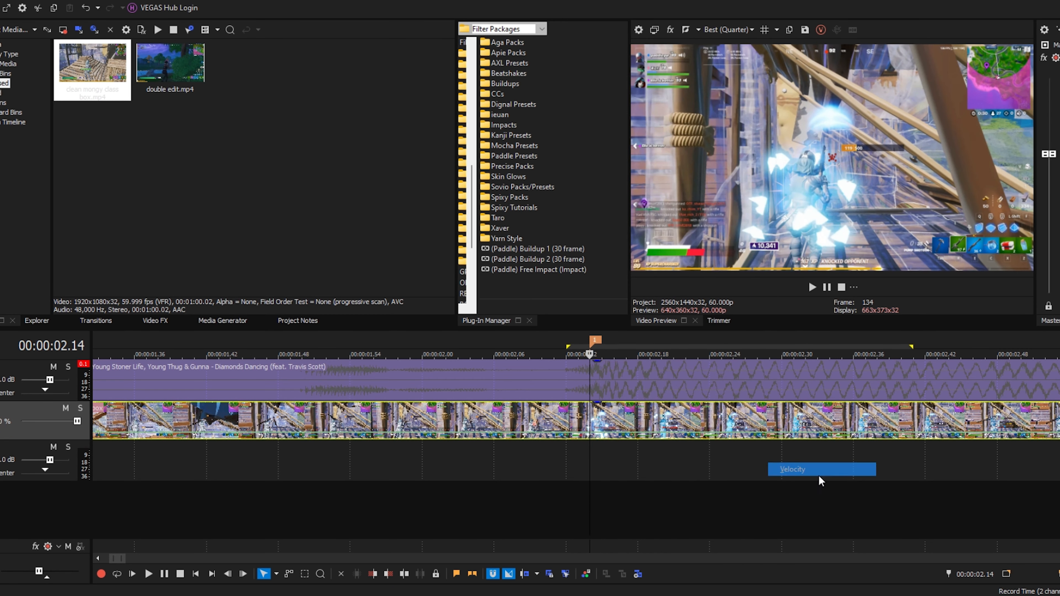
- Add a velocity point on the box clip's envelope at 00:00:02.14, on the first marker
double_click(591, 434)
key("Left")
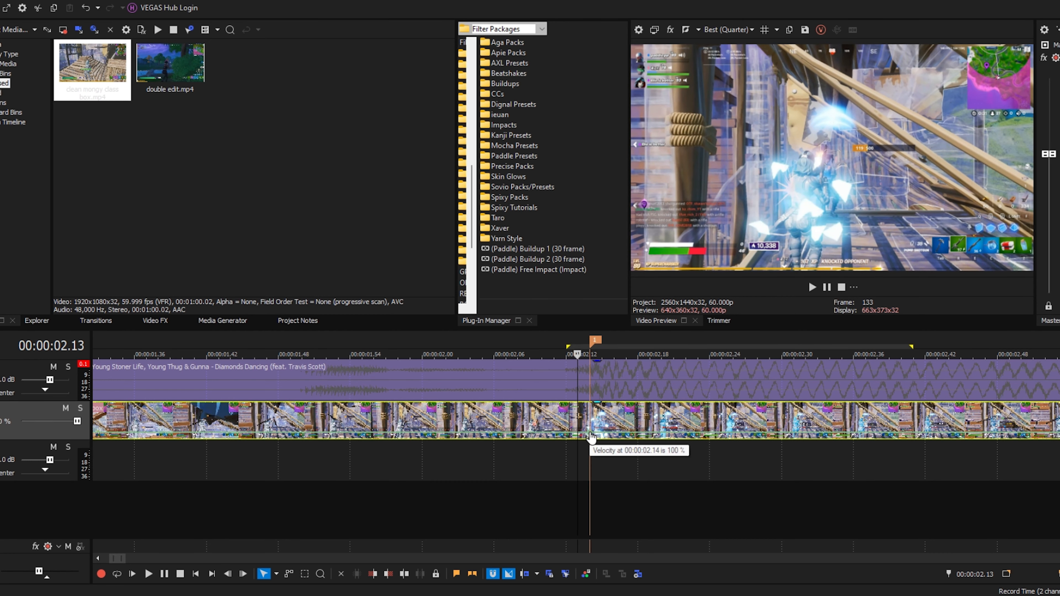
key("Right")
scroll(674, 467, "up", 5)
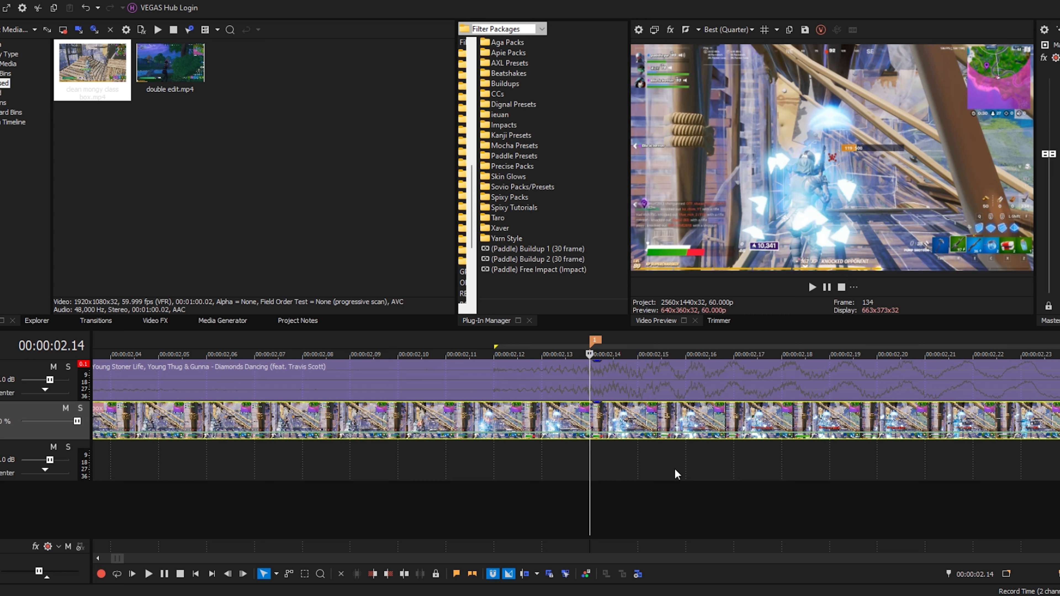
left_click(676, 470)
- Add velocity points on the box clip's envelope six and eighteen frames before the first marker, the latter at 00:00:01.57
scroll(675, 470, "down", 1)
key("Left")
key("Left")
key("Left")
key("Left")
key("Left")
key("Left")
key("Left")
key("Left")
key("Left")
key("Left")
key("Left")
key("Left")
key("Left")
key("Left")
key("Left")
key("Left")
key("Left")
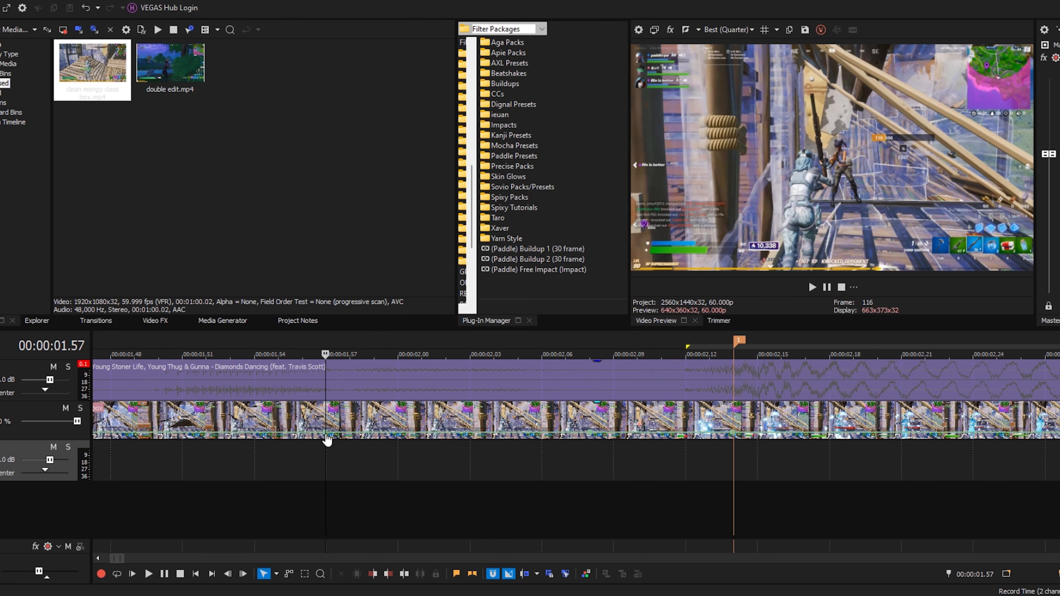
- Add a velocity point on the box clip's envelope three frames after the first marker at 00:00:02.14
left_click(734, 462)
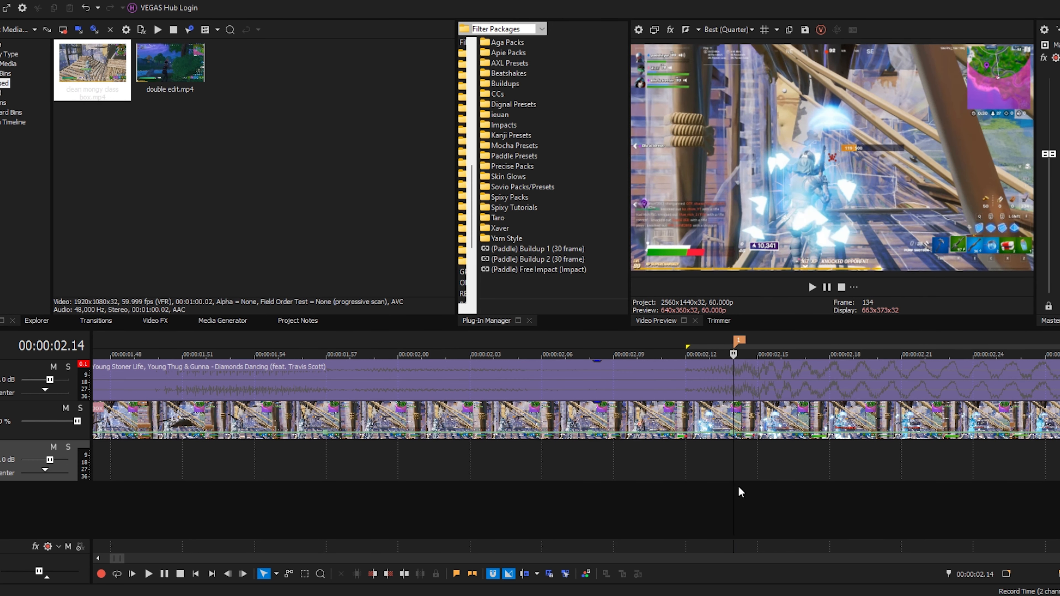
scroll(738, 486, "up", 2)
key("Right")
key("Right")
key("Left")
key("Left")
- Set the velocity point six frames before the first marker to 50% forward velocity and adjust the velocity of the point three frames after it
scroll(376, 447, "down", 2)
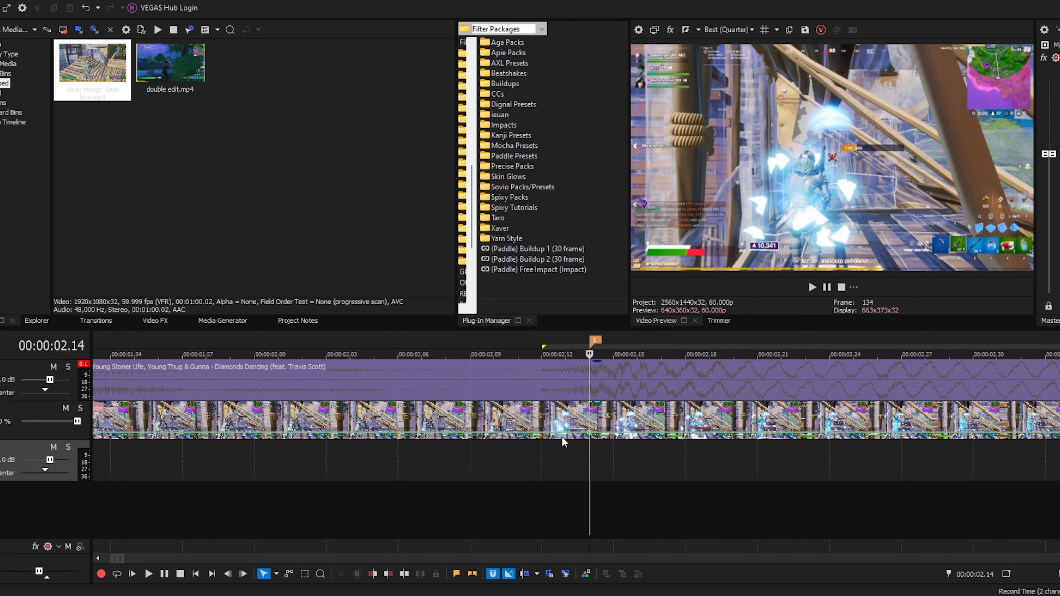
right_click(447, 432)
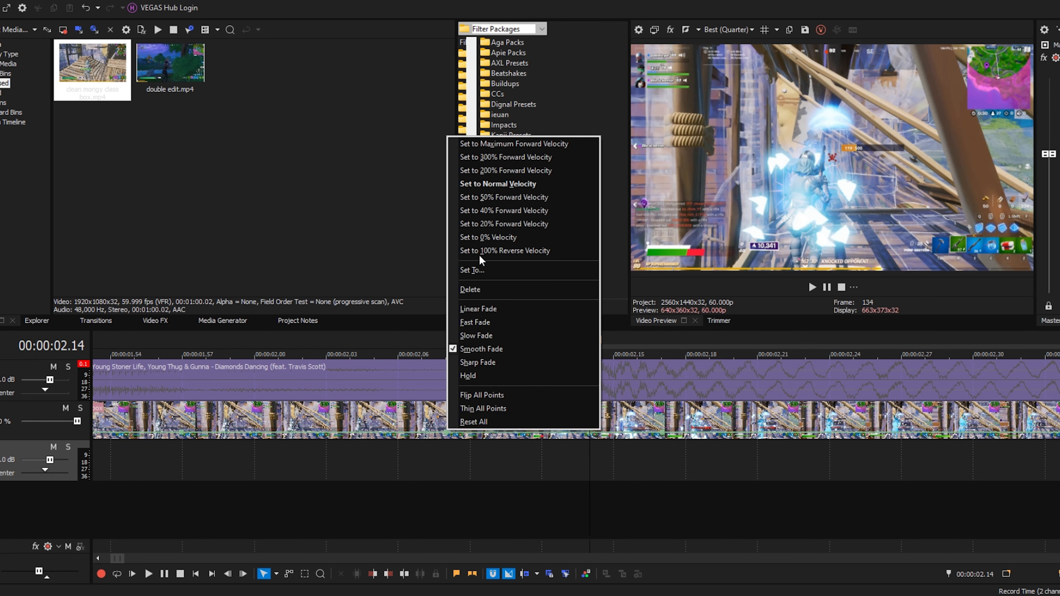
left_click(504, 200)
scroll(668, 508, "up", 2)
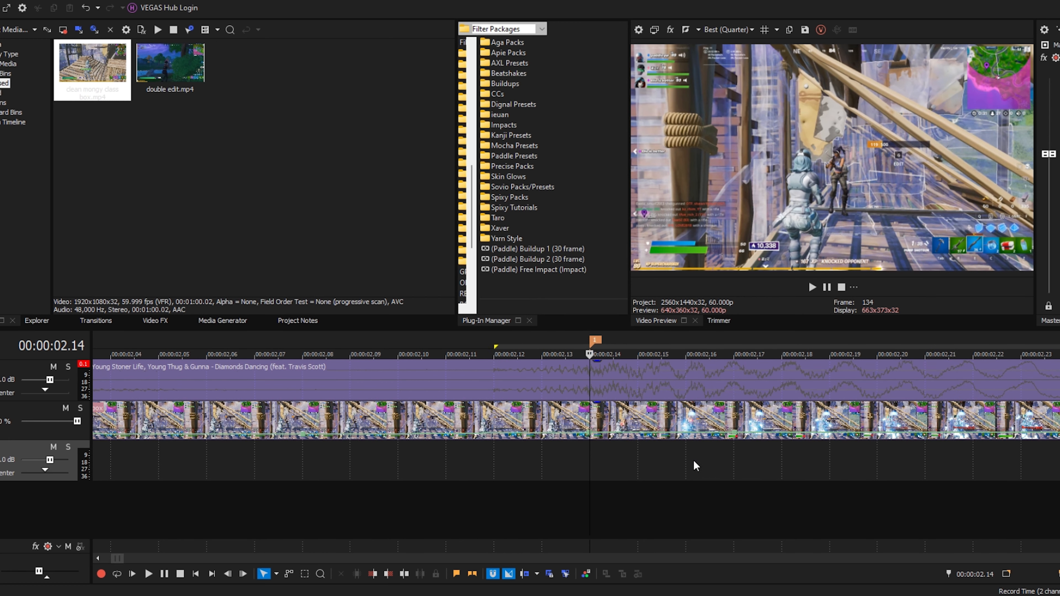
right_click(735, 437)
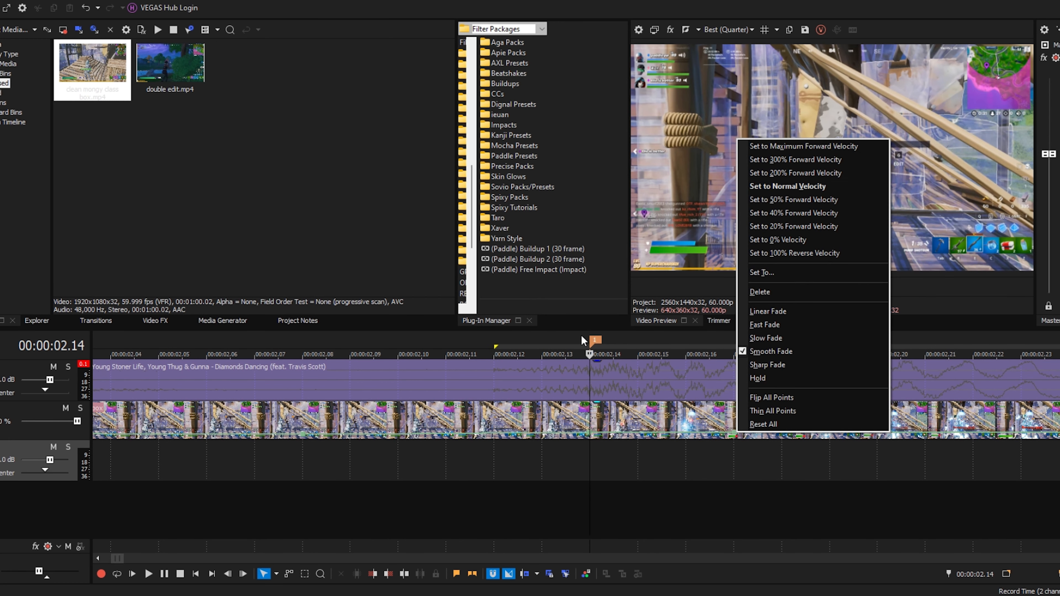
left_click(769, 190)
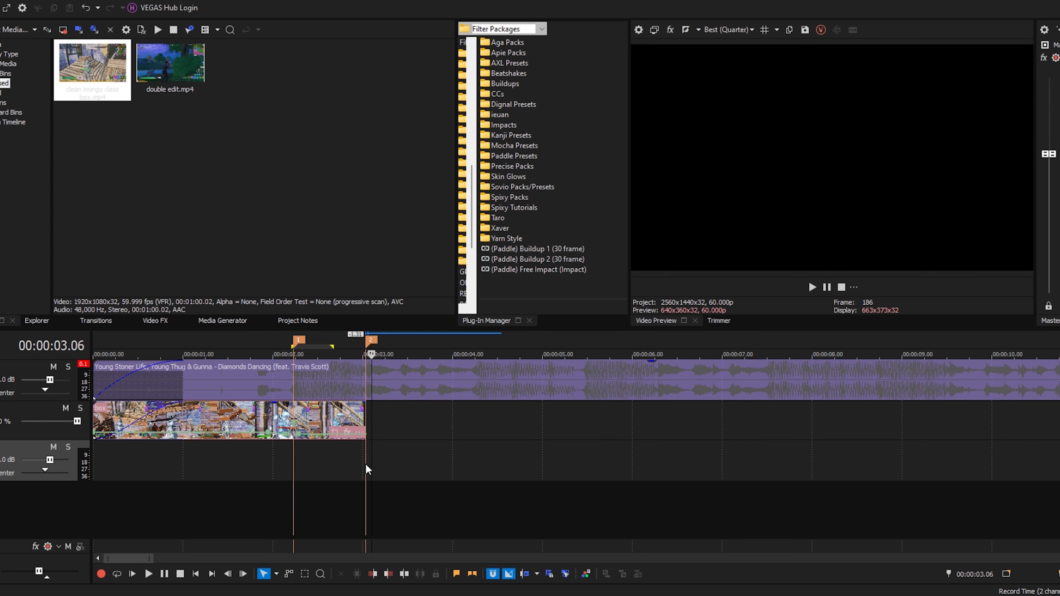
- Play the song from marker 2 and add markers on the next two beats, at 00:00:05.29 and 00:00:06.18
left_click(367, 468)
scroll(685, 476, "down", 1)
scroll(737, 466, "up", 5)
scroll(727, 396, "down", 4)
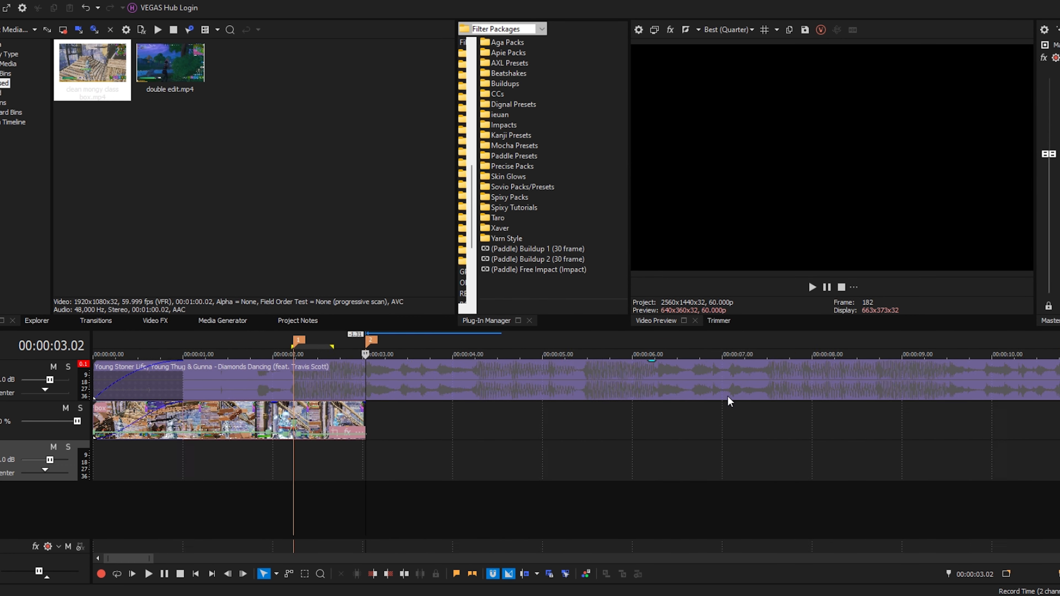
scroll(727, 396, "up", 3)
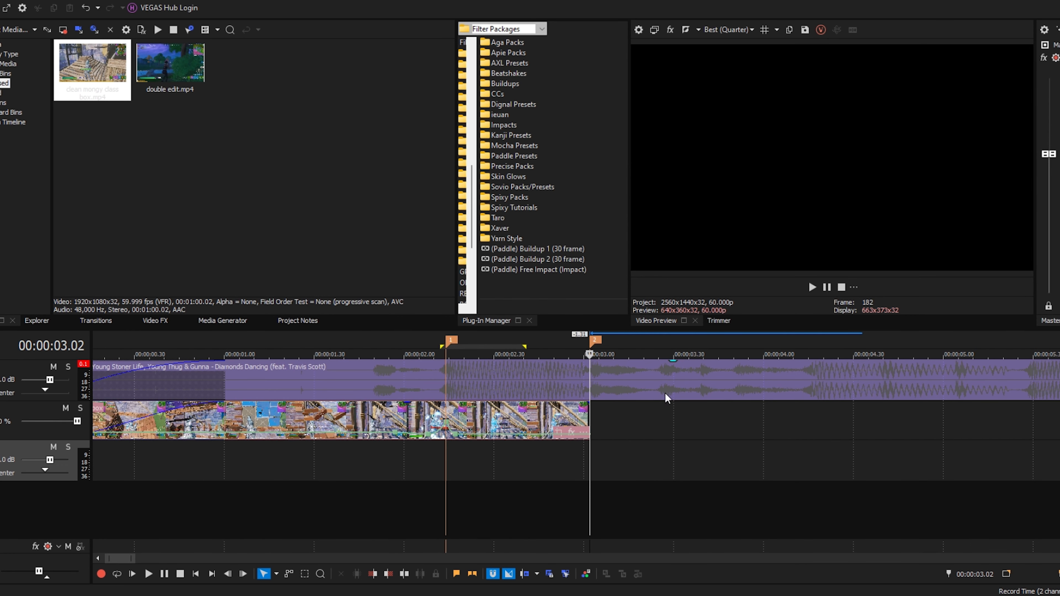
scroll(727, 396, "down", 3)
key("space")
scroll(790, 476, "up", 3)
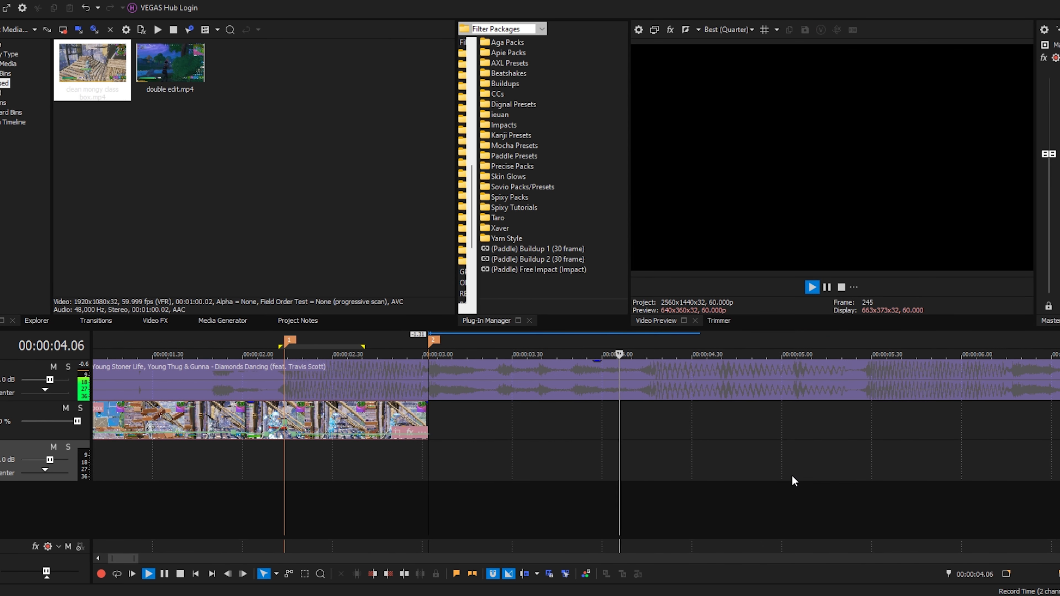
left_click(827, 287)
left_click(725, 412)
key("m")
left_click(871, 416)
key("m")
- Continue playing the song and add two more beat markers, at 00:00:08.43 and about 00:00:09.32
key("space")
left_click(827, 288)
left_click(683, 420)
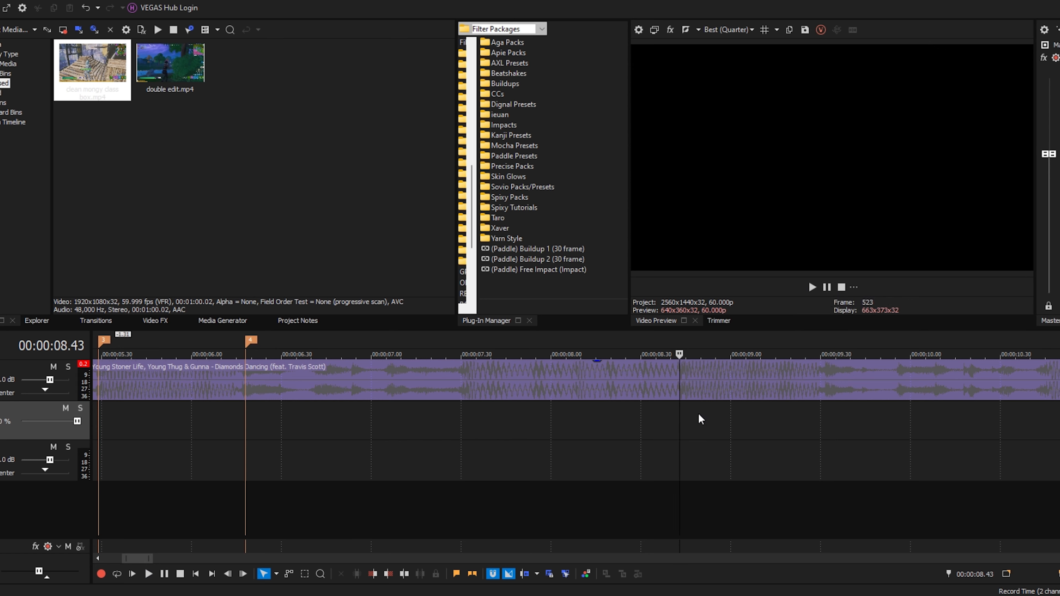
key("m")
left_click(828, 411)
key("m")
- Place the clean mongy class box clip on the timeline starting at marker 3, 00:00:05.29
left_click(588, 455)
scroll(610, 455, "down", 3)
left_click(420, 467)
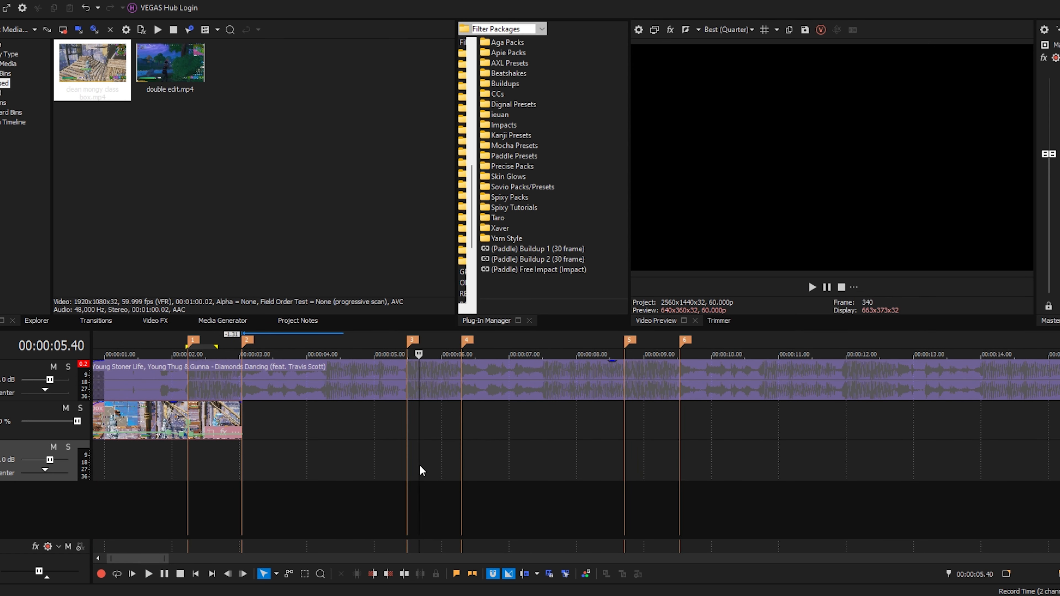
left_click(408, 468)
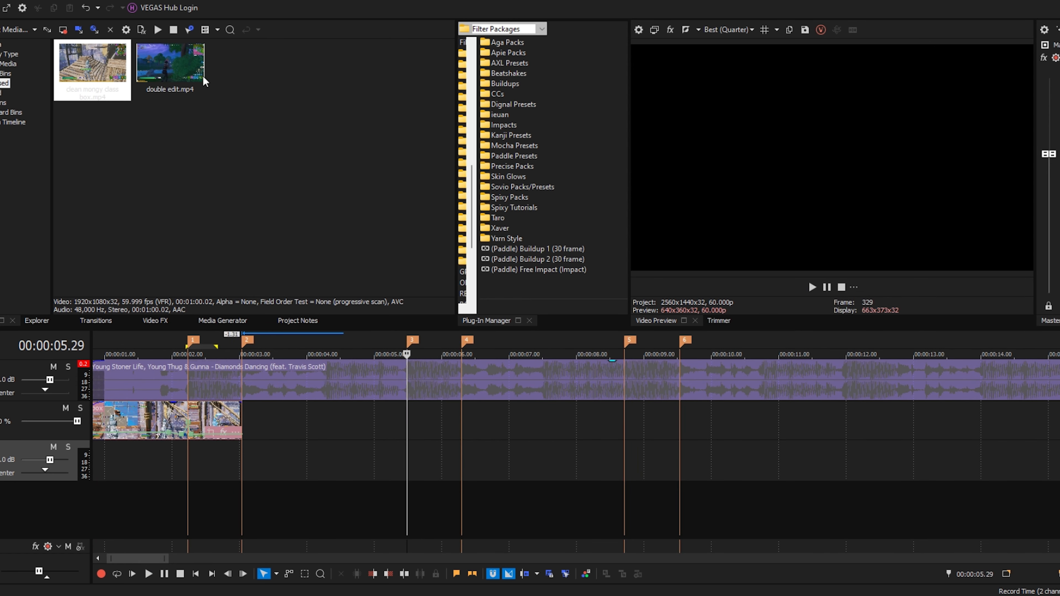
left_click(162, 138)
left_click_drag(100, 96, 411, 420)
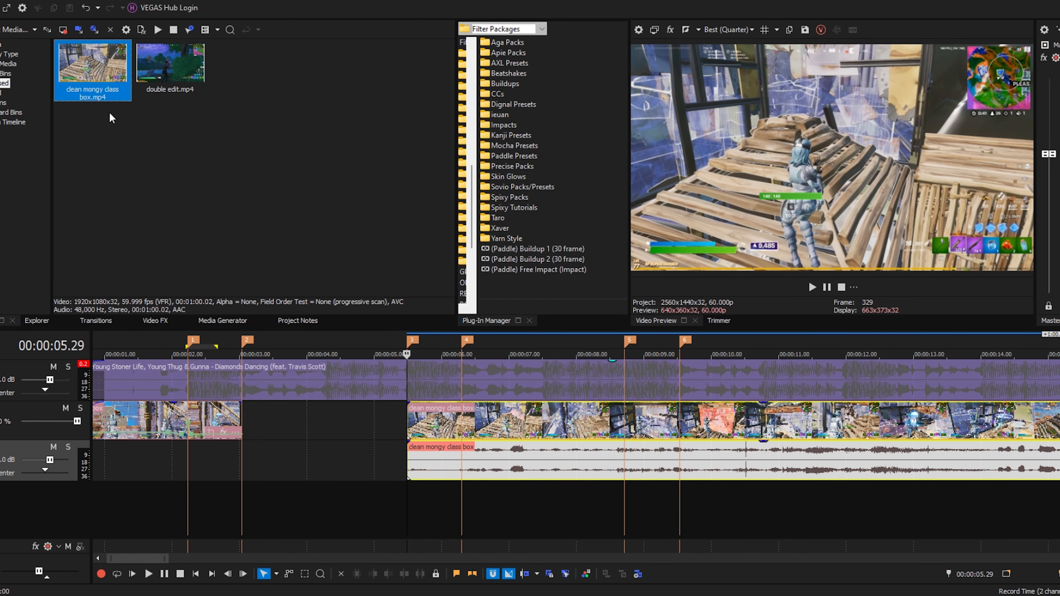
- Find the elimination near the end of the clean mongy class box clip, split it at 00:01:04.09 and delete the part before
scroll(447, 468, "down", 3)
left_click(576, 417)
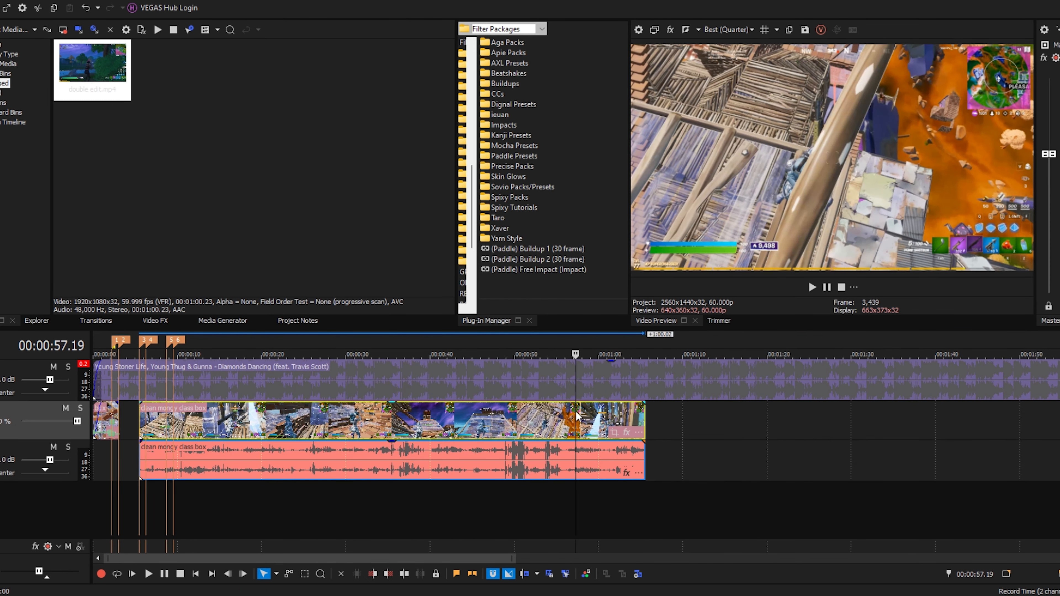
scroll(577, 417, "up", 2)
scroll(629, 451, "up", 1)
left_click(822, 436)
left_click_drag(822, 437, 863, 434)
left_click_drag(880, 426, 896, 427)
scroll(734, 509, "up", 5)
key("Right")
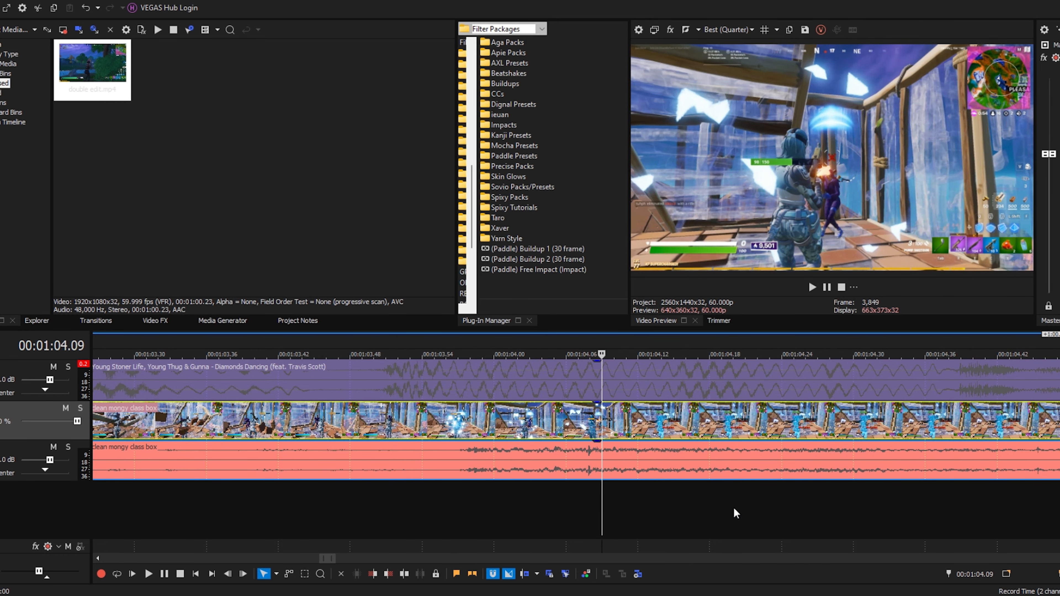
key("s")
left_click(541, 434)
key("Delete")
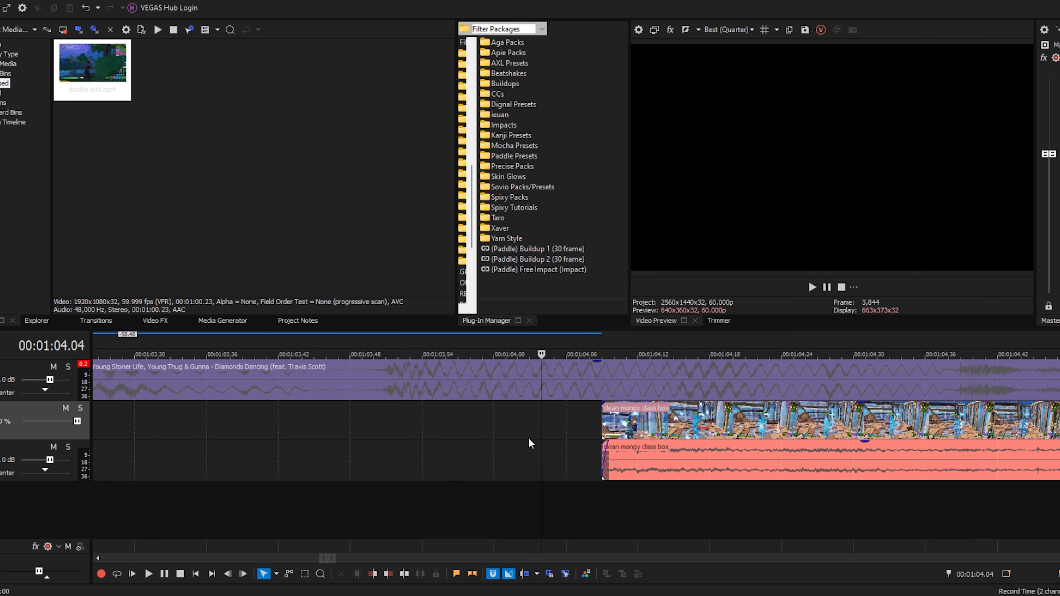
- Move the remaining clean mongy class box piece to marker 3, trim its end at marker 4 and delete its audio
scroll(531, 443, "down", 8)
left_click_drag(66, 420, 236, 420)
scroll(236, 420, "up", 5)
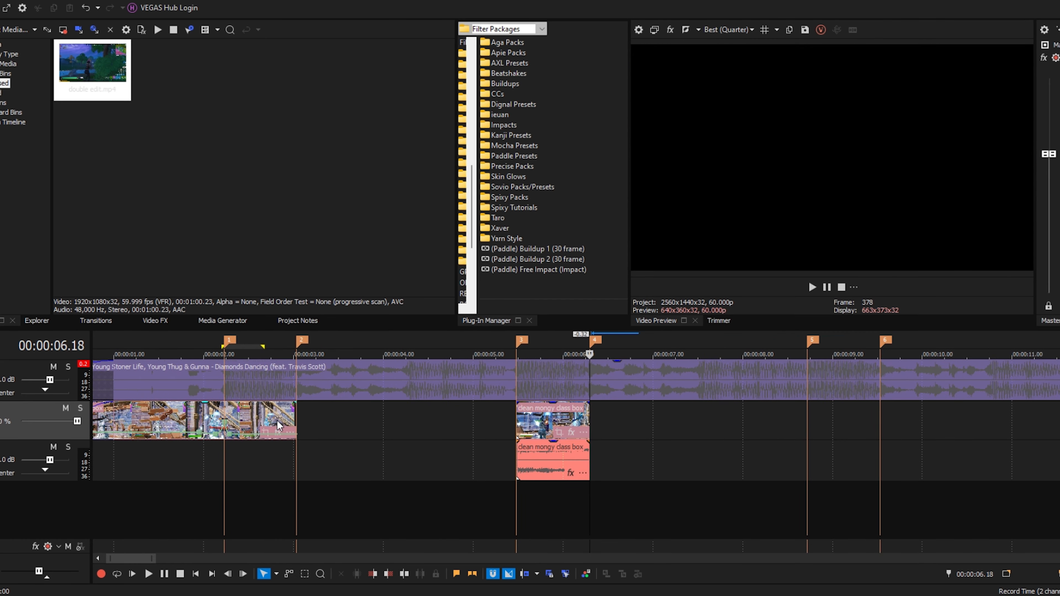
left_click(525, 467)
key("Delete")
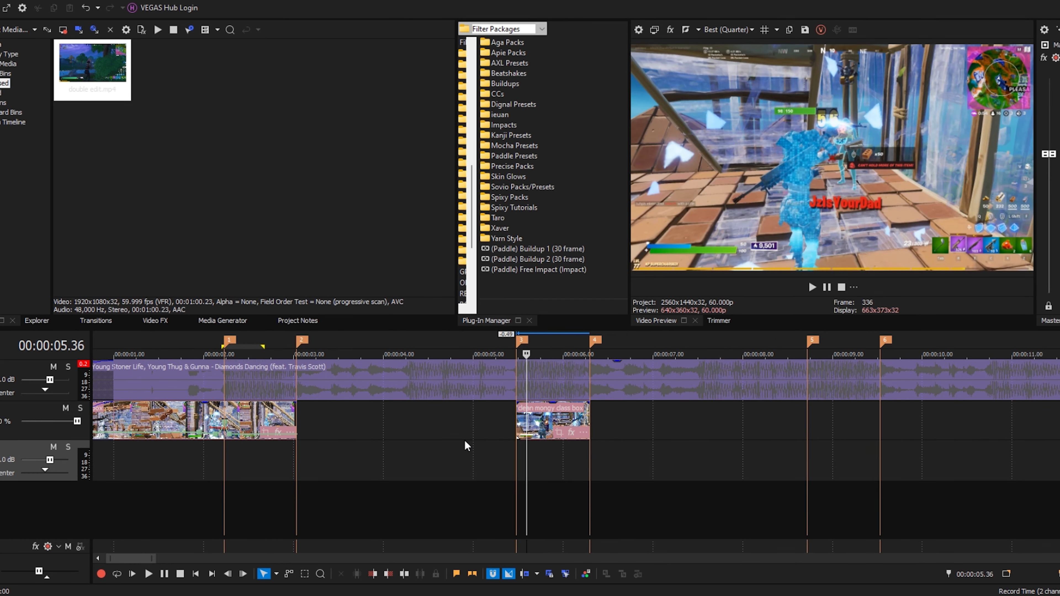
- Extend the clean mongy class box clip's start back to marker 2 and insert a velocity envelope on it with the playhead at marker 3
mouse_move(517, 423)
left_mouse_down()
mouse_move(422, 422)
mouse_move(301, 482)
left_mouse_up()
left_click_drag(486, 484, 489, 483)
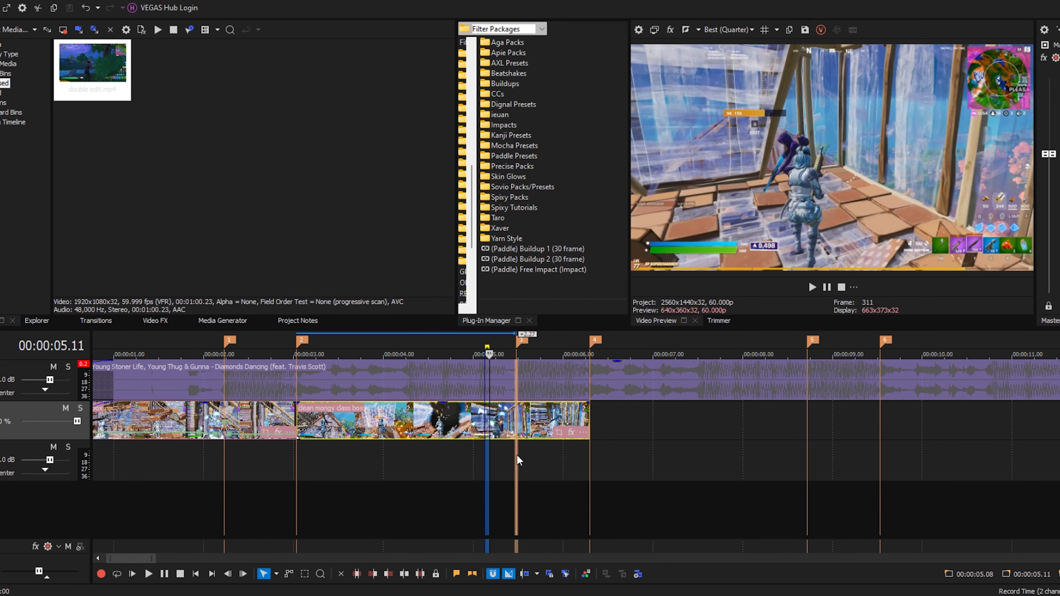
left_click(518, 461)
scroll(528, 470, "up", 6)
right_click(659, 422)
mouse_move(758, 471)
left_click(849, 469)
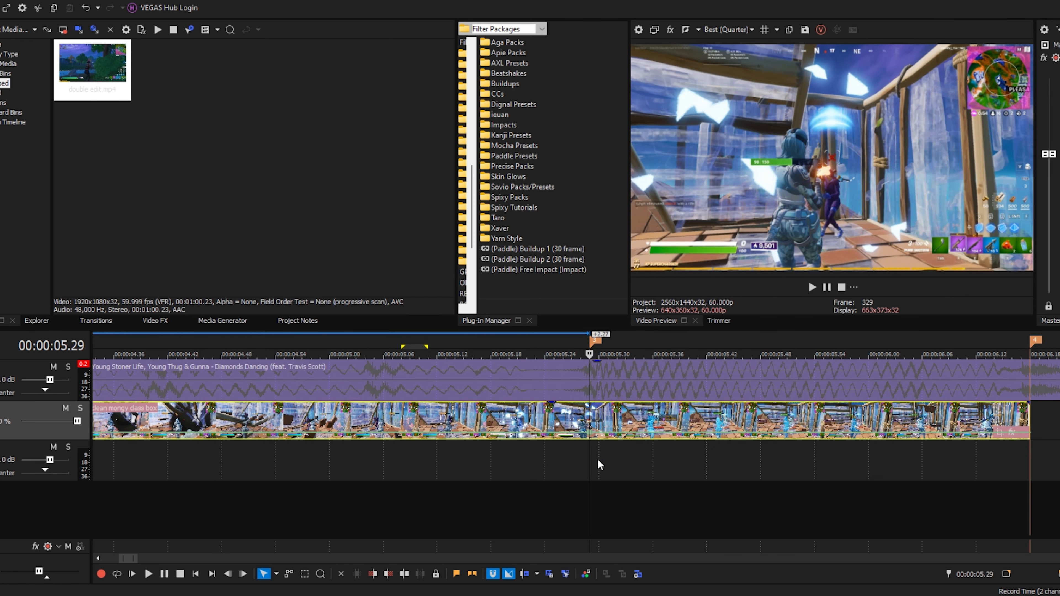
- Add velocity points on the clean mongy class box clip's envelope at 00:00:05.23 and about 00:00:05.12, ahead of marker 3
key("Left")
key("Left")
key("Left")
key("Left")
key("Left")
key("Left")
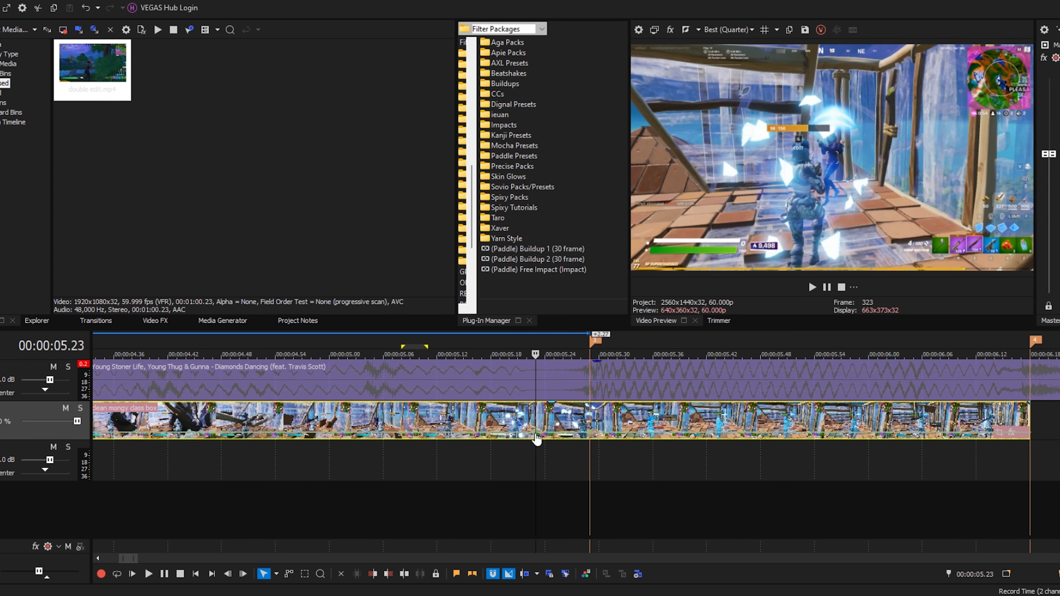
key("Left")
key("Left")
key("Left")
key("Left")
key("Left")
key("Left")
key("Left")
key("Left")
key("Left")
key("Left")
key("Left")
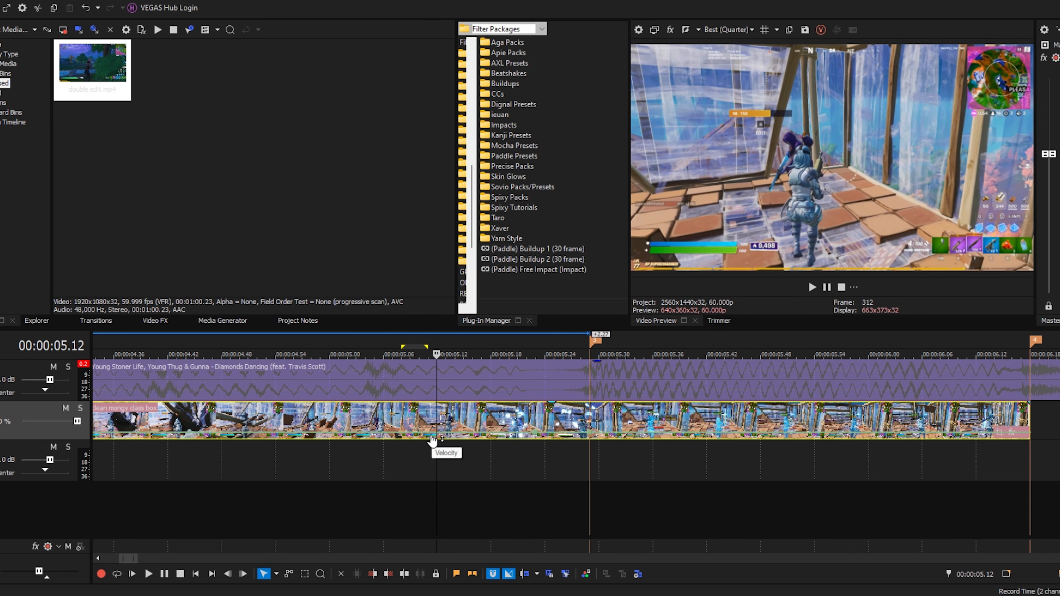
- Add a velocity point at 00:00:05.32 after marker 3, and set it and the point at 00:00:05.23 to 50% forward velocity
left_click(599, 461)
left_click(618, 441)
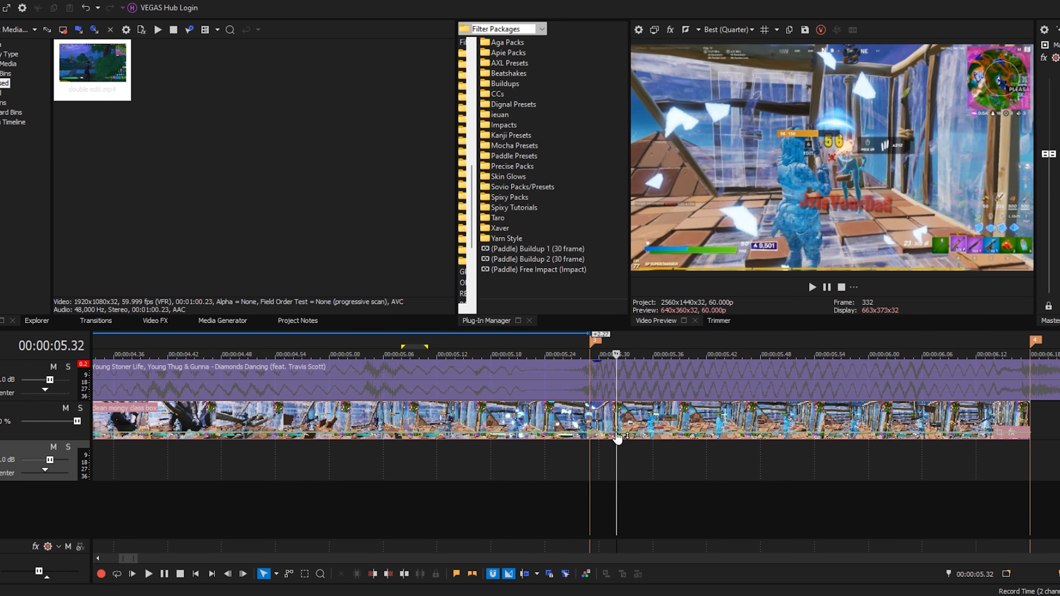
right_click(617, 444)
left_click(676, 198)
key("Left")
key("Left")
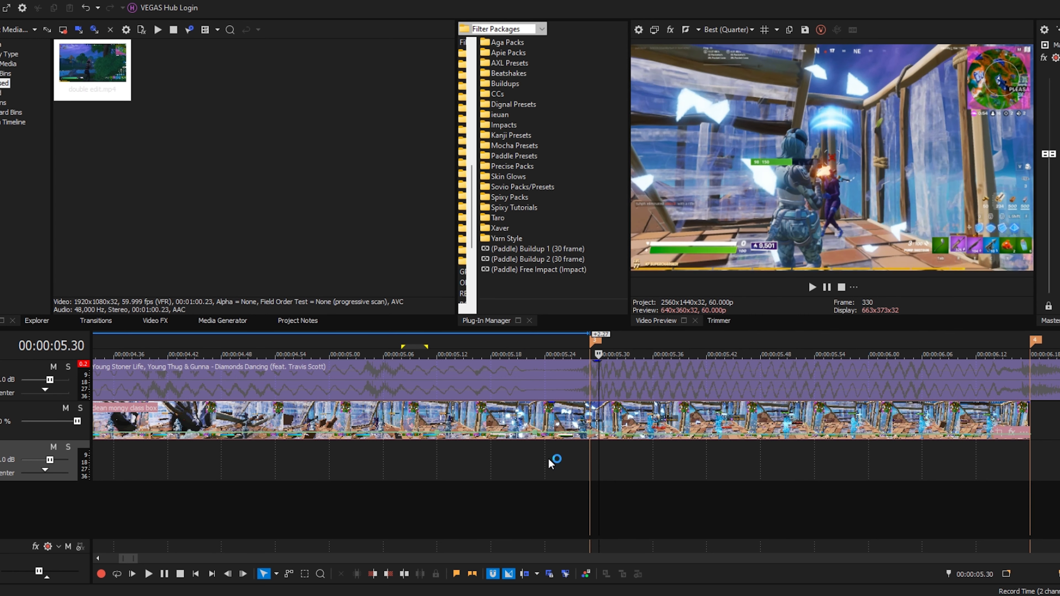
right_click(531, 442)
left_click(559, 198)
- Change the fade type of the velocity curve just before marker 3 and use Fast Fade for the segment just after it
right_click(566, 431)
left_click(609, 497)
right_click(576, 434)
left_click(615, 488)
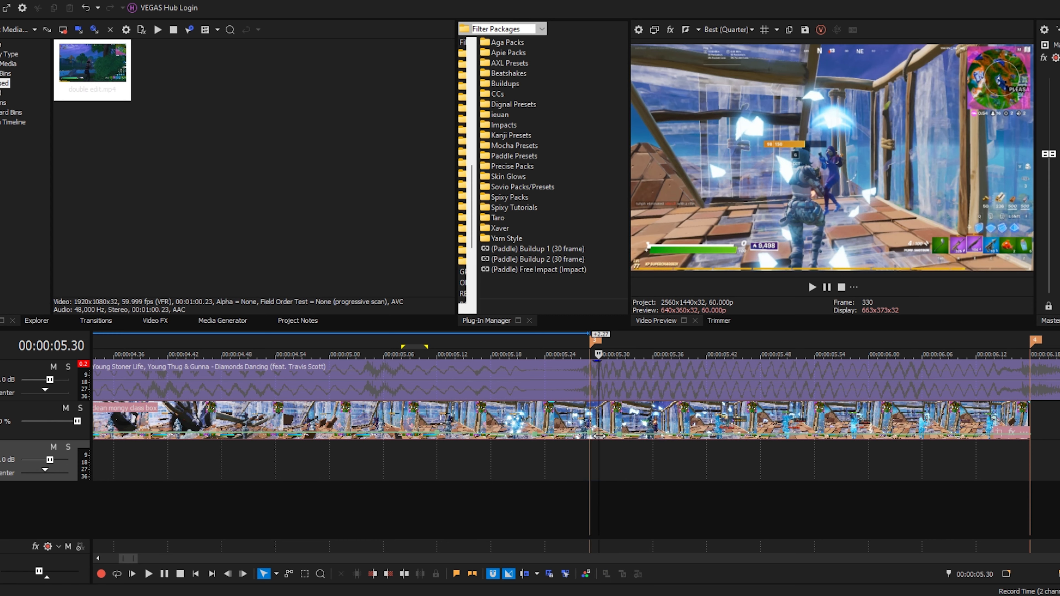
right_click(601, 433)
left_click(626, 475)
- Set the velocity point on marker 3 to 400
right_click(593, 437)
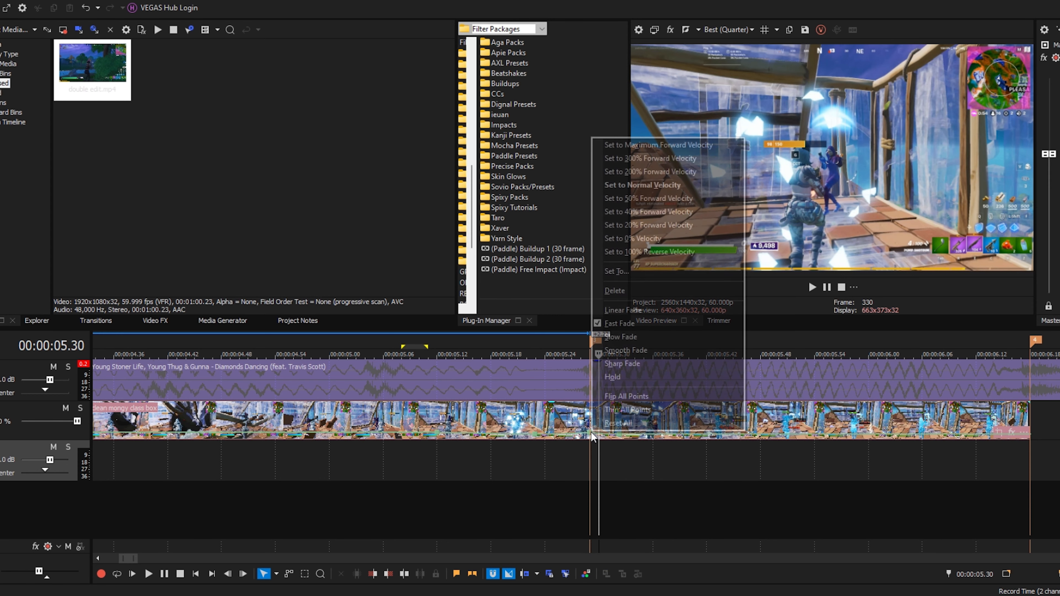
left_click(621, 274)
type("400")
key("Return")
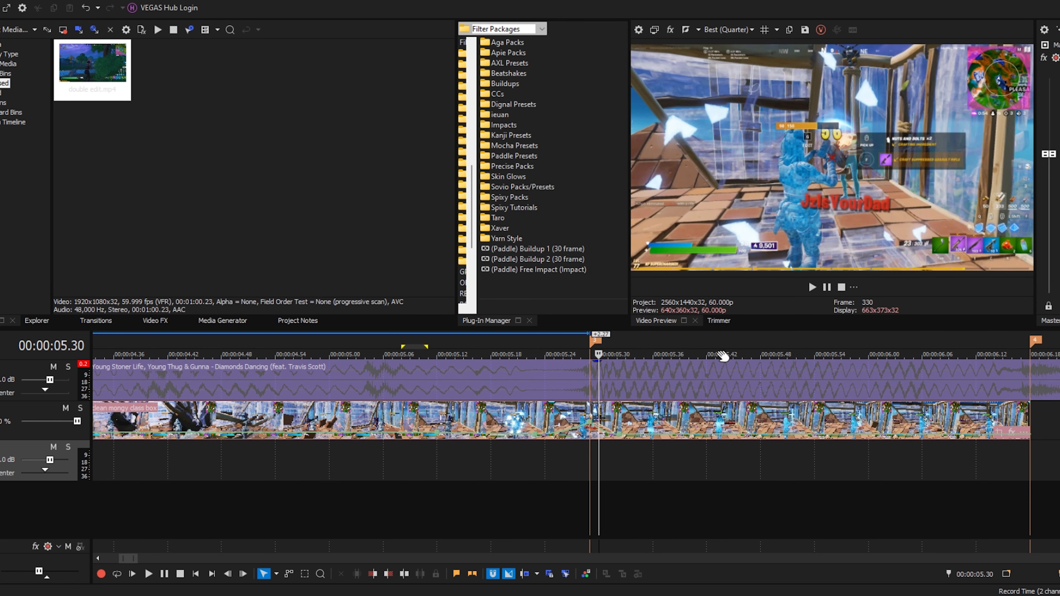
left_click(587, 431)
scroll(605, 484, "down", 3)
scroll(615, 460, "up", 4)
scroll(615, 459, "down", 5)
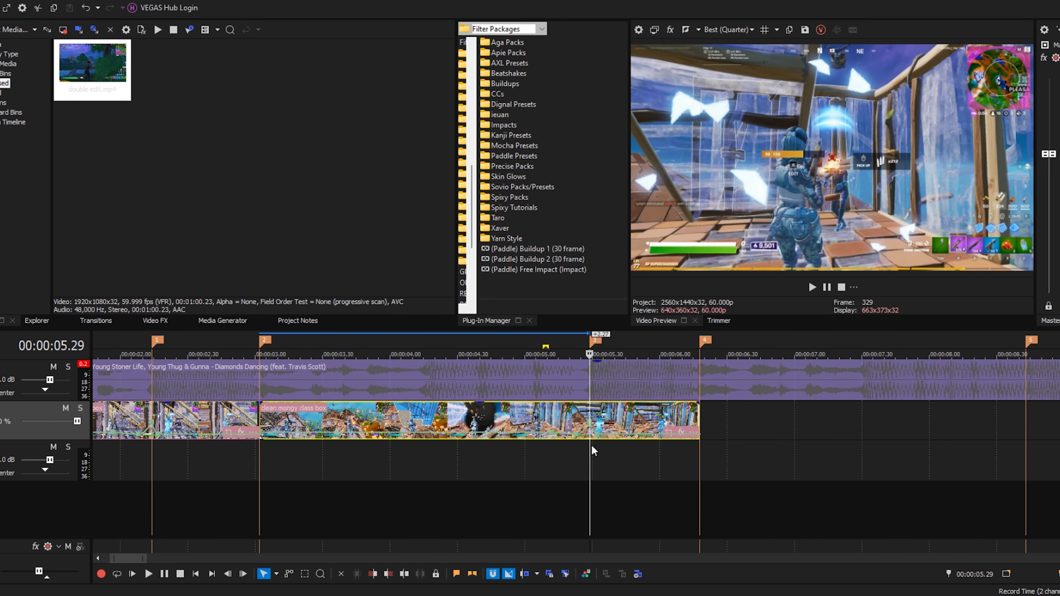
- Add double edit.mp4 to the timeline after the second clip, ungroup it and delete its audio
left_click(703, 490)
scroll(703, 490, "down", 5)
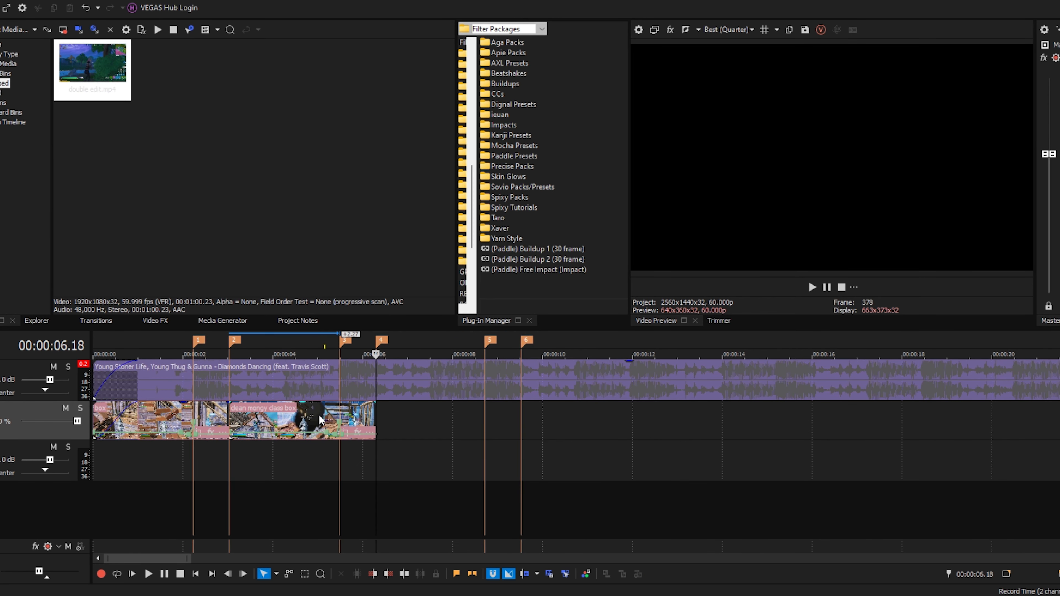
left_click_drag(84, 87, 423, 439)
left_click(604, 474)
key("u")
key("Delete")
- Line up the double edit clip's elimination with marker 5 at 00:00:08.43 and extend the clip's end to marker 6
scroll(599, 478, "down", 5)
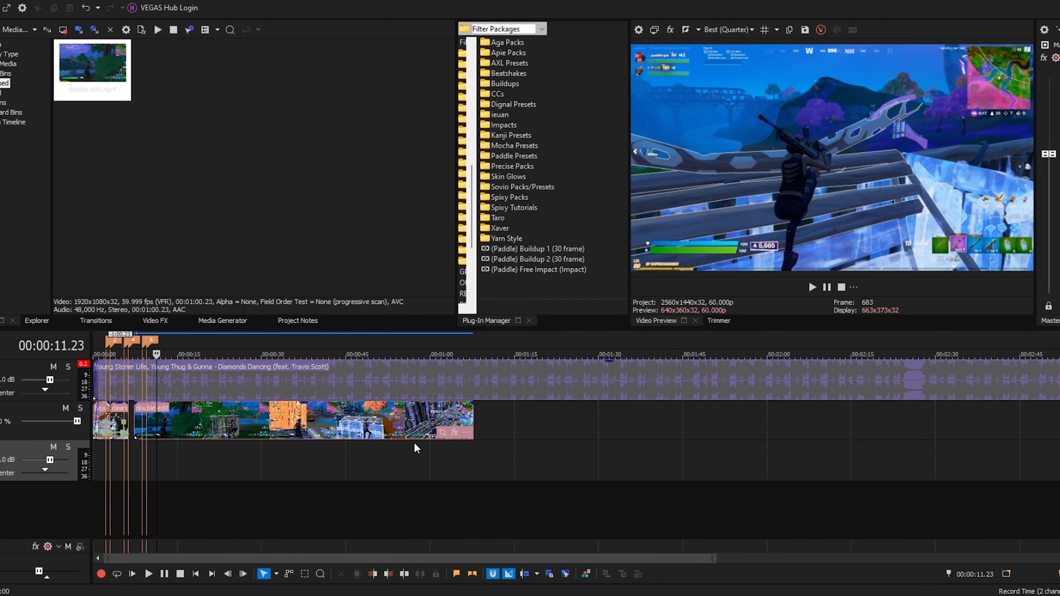
left_click(439, 425)
scroll(439, 425, "up", 5)
left_click_drag(589, 424, 752, 423)
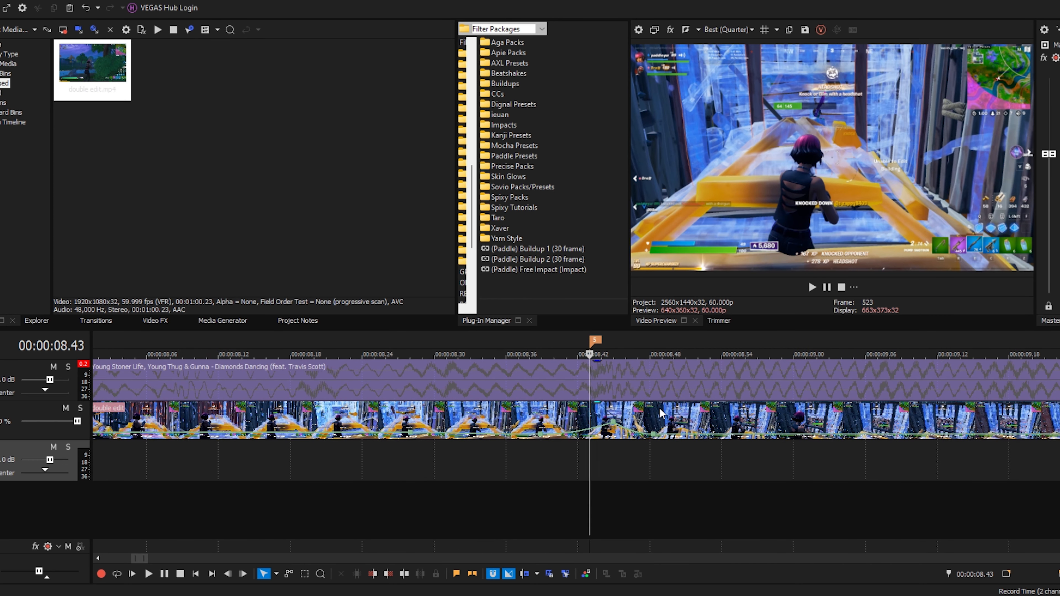
left_click_drag(649, 419, 631, 420)
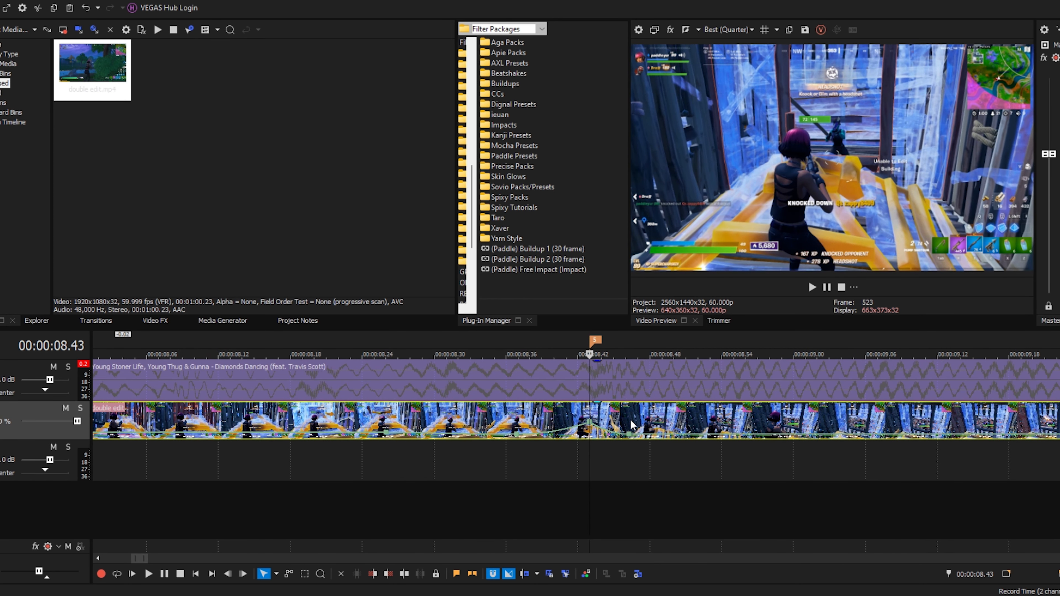
scroll(632, 424, "down", 4)
left_click_drag(731, 422, 738, 423)
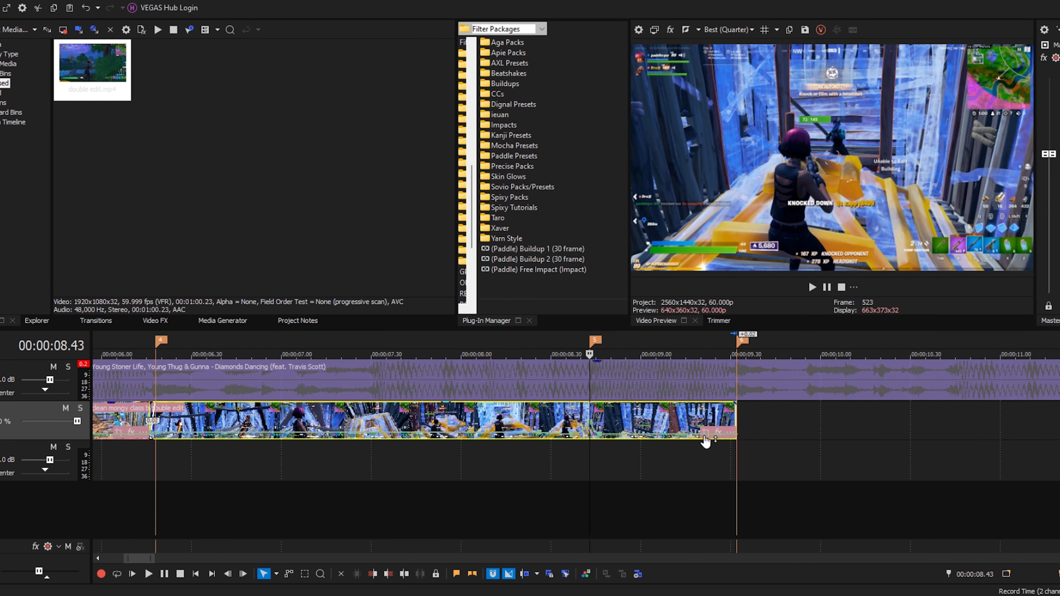
- Split the double edit clip at about 00:00:06.22, just after marker 4, and delete the piece before the cut
left_click(168, 418)
key("s")
left_click(161, 417)
key("Delete")
scroll(565, 419, "up", 3)
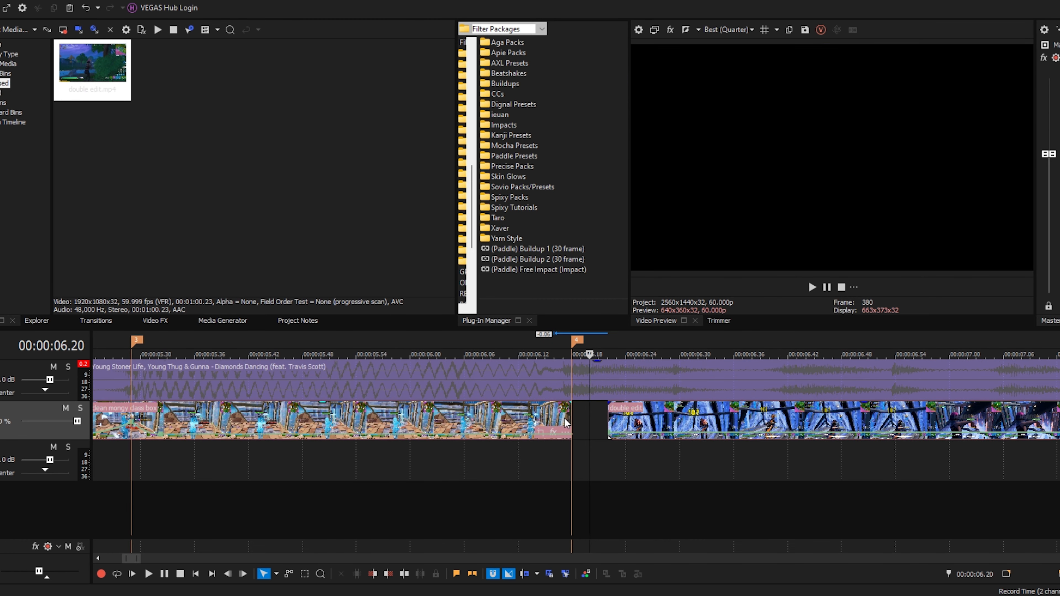
- Close the gap before the double edit clip, split it at marker 4 (00:00:06.18) and delete the piece before the cut
scroll(566, 422, "down", 3)
mouse_move(616, 424)
left_mouse_down()
mouse_move(587, 426)
mouse_move(599, 429)
left_mouse_up()
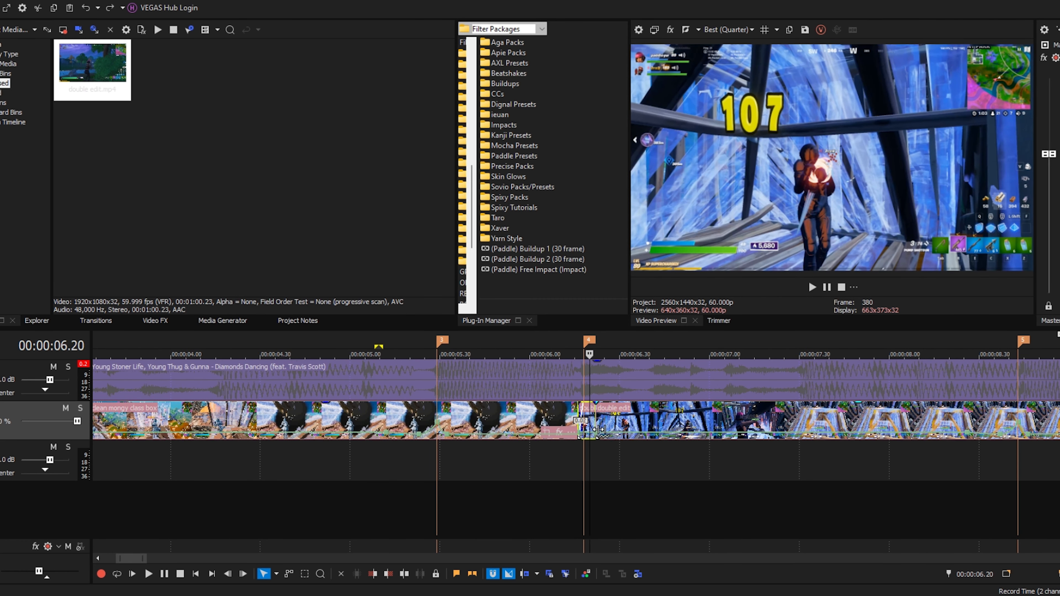
scroll(599, 429, "up", 4)
left_click(541, 422)
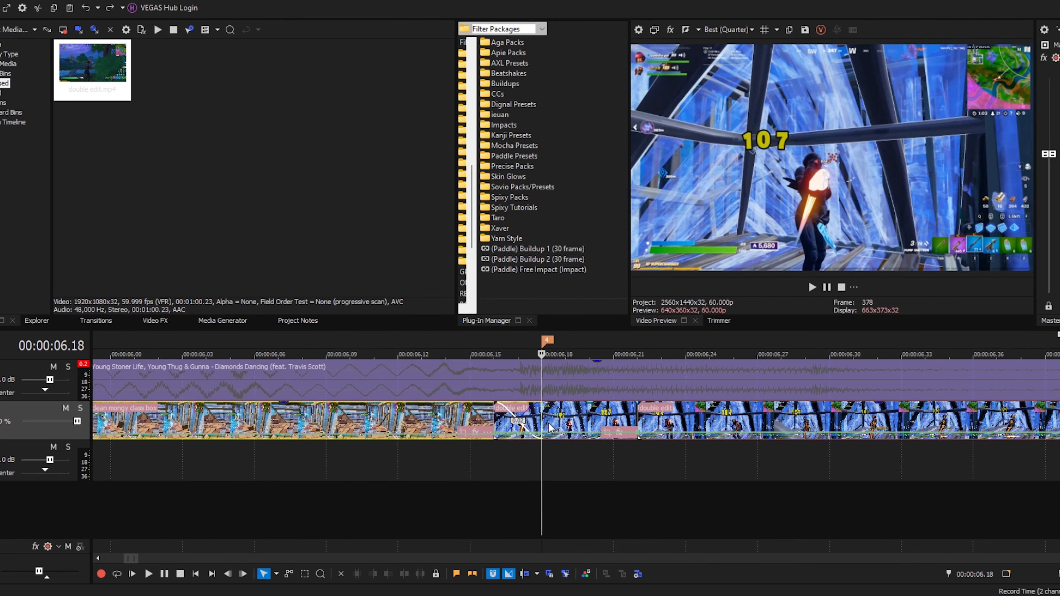
left_click(548, 423)
key("s")
left_click(525, 420)
key("Delete")
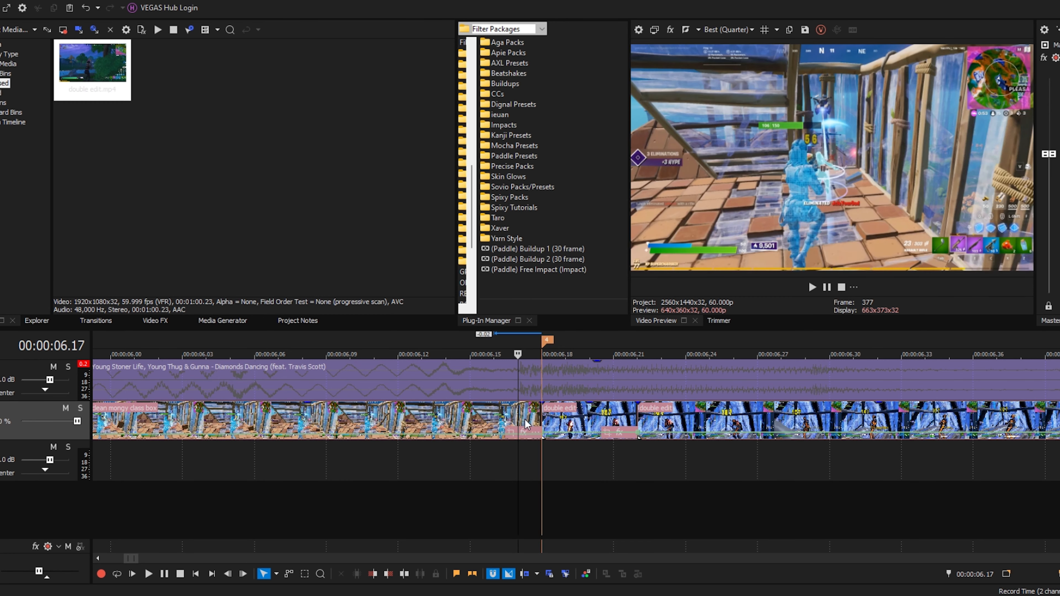
- Play back the edit to check the three clips against the beat markers
left_click(549, 443)
left_click(646, 455)
scroll(645, 462, "down", 8)
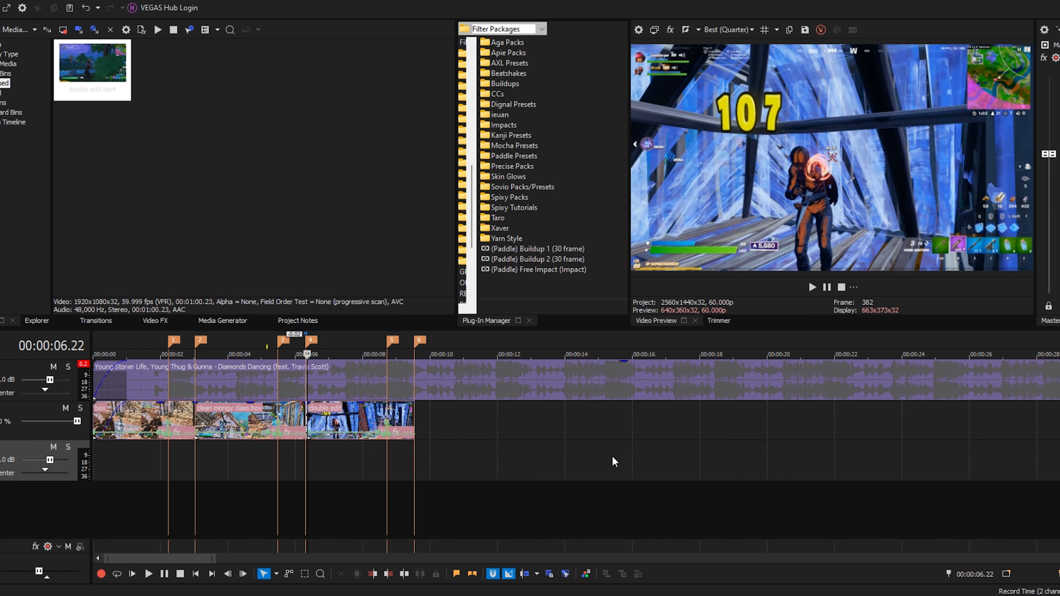
scroll(561, 476, "up", 1)
left_click(460, 455)
left_click(493, 456)
left_click(484, 456)
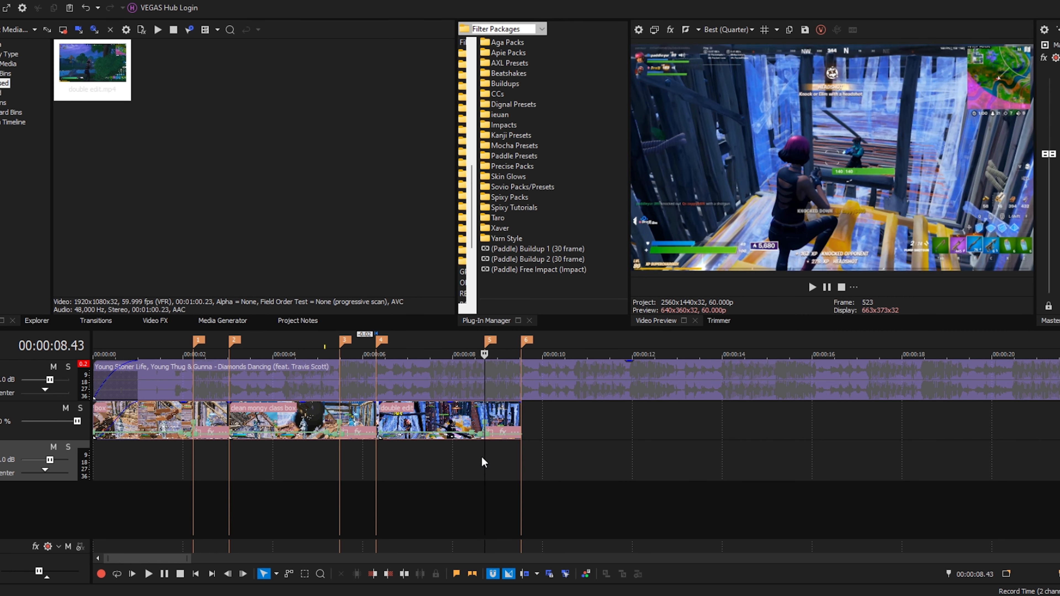
left_click(154, 495)
scroll(554, 495, "down", 3)
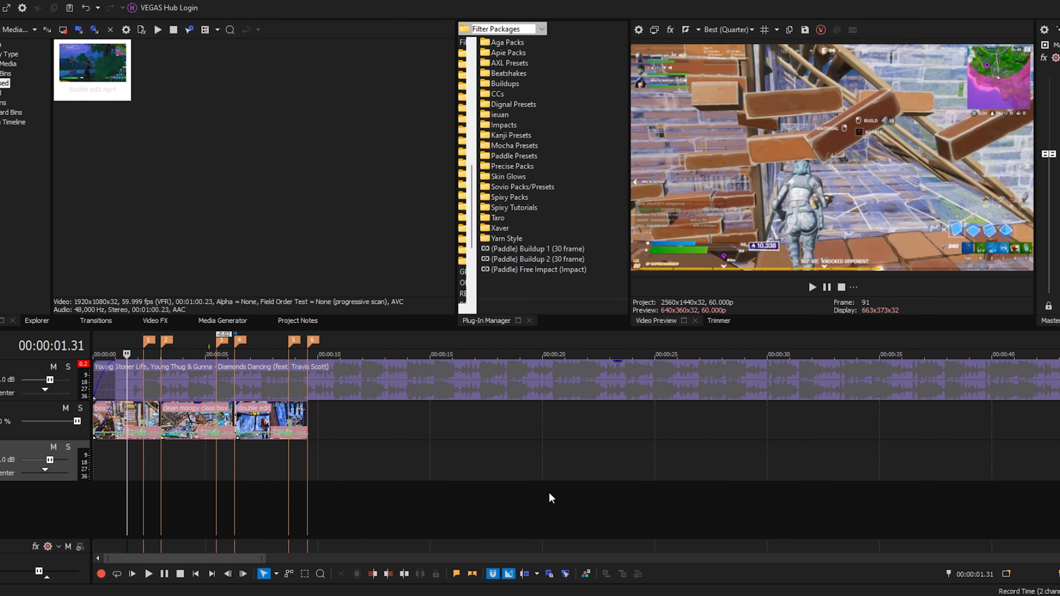
- Move double edit.mp4 out of the current media bin
left_click(103, 95)
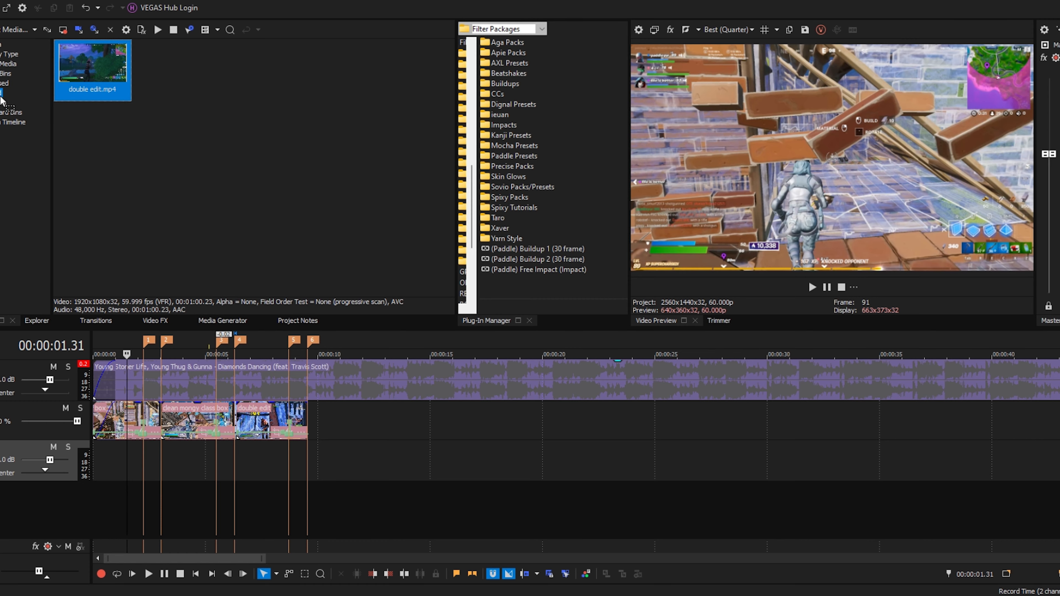
key("Delete")
scroll(436, 551, "up", 5)
left_click(485, 487)
left_click(493, 485)
mouse_move(511, 481)
left_mouse_down()
mouse_move(470, 479)
mouse_move(501, 474)
left_mouse_up()
scroll(632, 459, "up", 4)
left_click(632, 460)
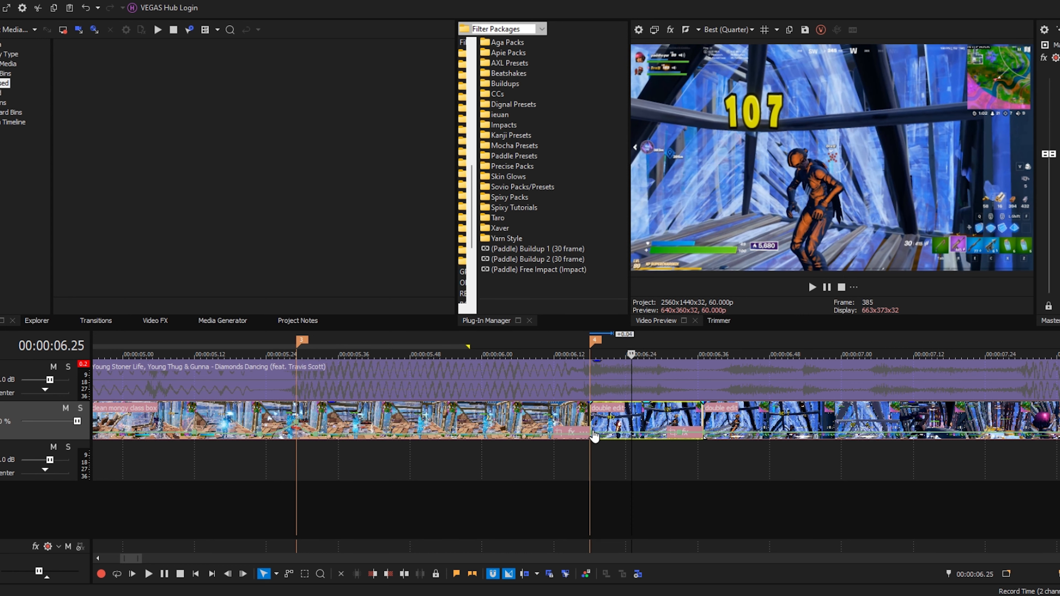
right_click(611, 426)
mouse_move(706, 471)
double_click(805, 469)
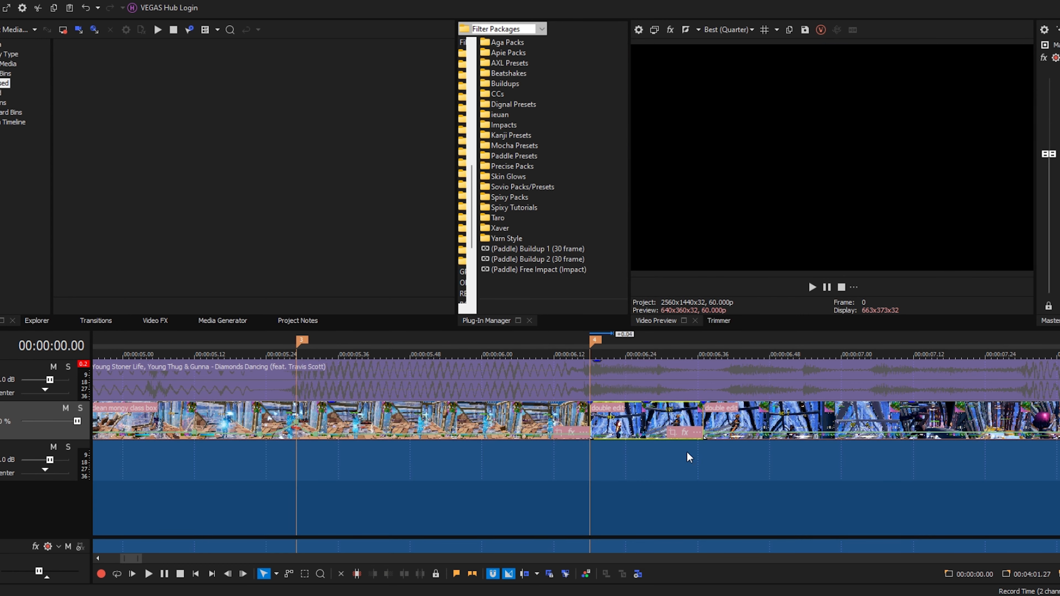
left_click(579, 462)
left_click_drag(590, 422, 693, 422)
scroll(693, 426, "down", 5)
left_click_drag(514, 459, 670, 466)
left_click(682, 465)
key("ctrl+z")
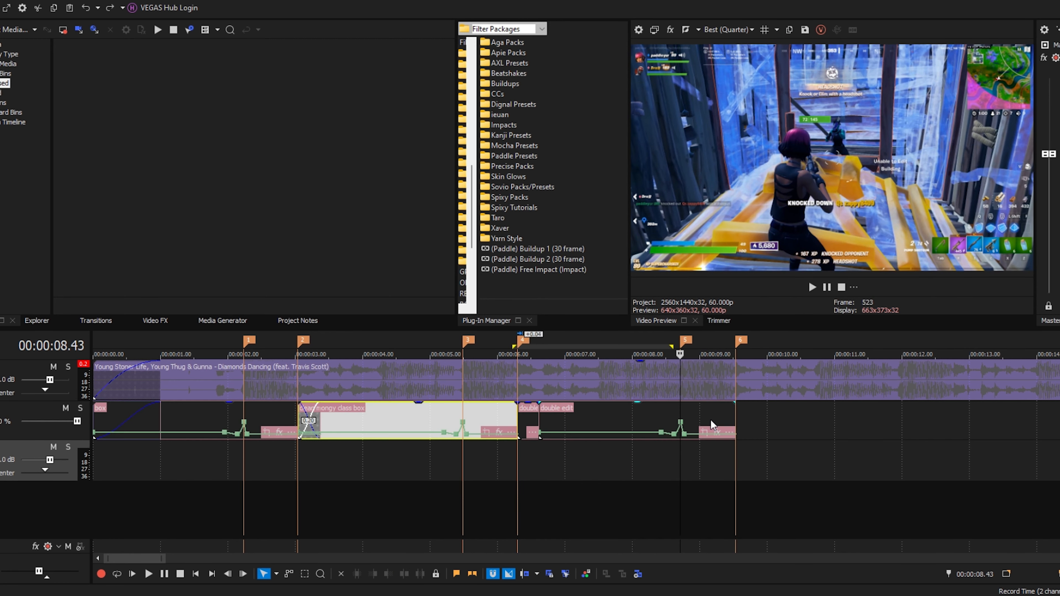
key("ctrl+z")
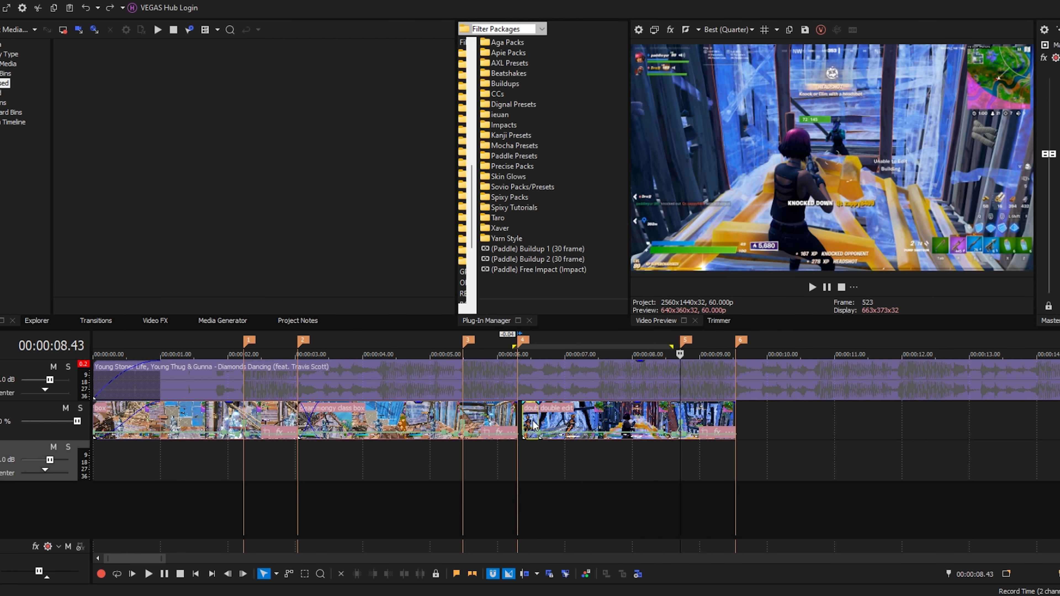
- Delete the unneeded double edit footage after marker 4 and place the remaining piece between markers 5 and 6
scroll(519, 431, "up", 1)
left_click(502, 423)
key("Delete")
left_click_drag(391, 420, 664, 426)
right_click(608, 422)
left_click(798, 470)
left_click(611, 462)
left_click(585, 460)
left_click(590, 461)
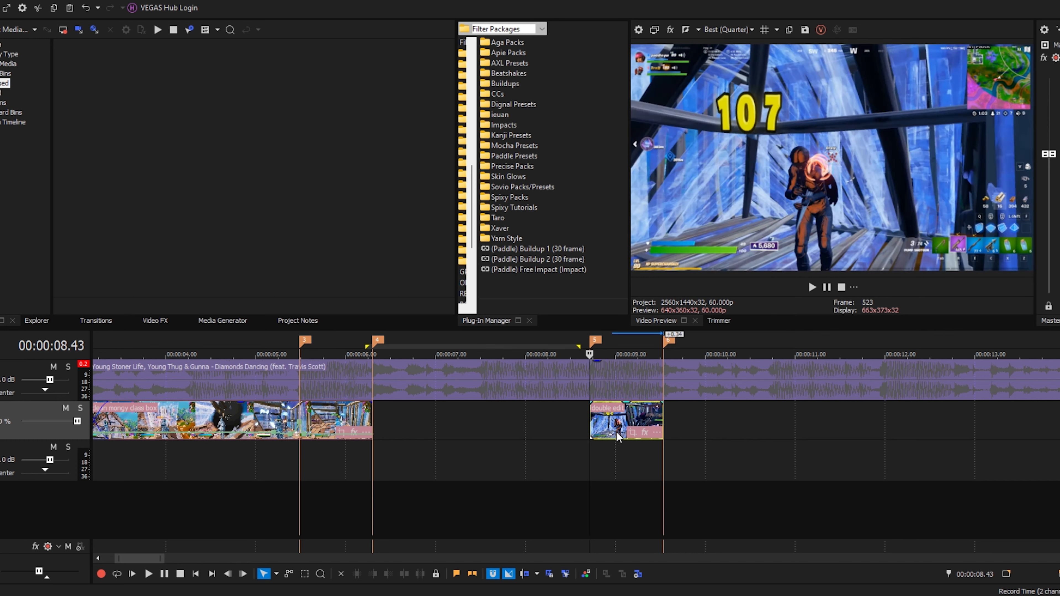
- Extend the double edit clip's start to 00:00:08.36, split at 00:00:08.37, delete the leftover piece and move the clip's start to marker 5
scroll(671, 445, "up", 4)
key("Left")
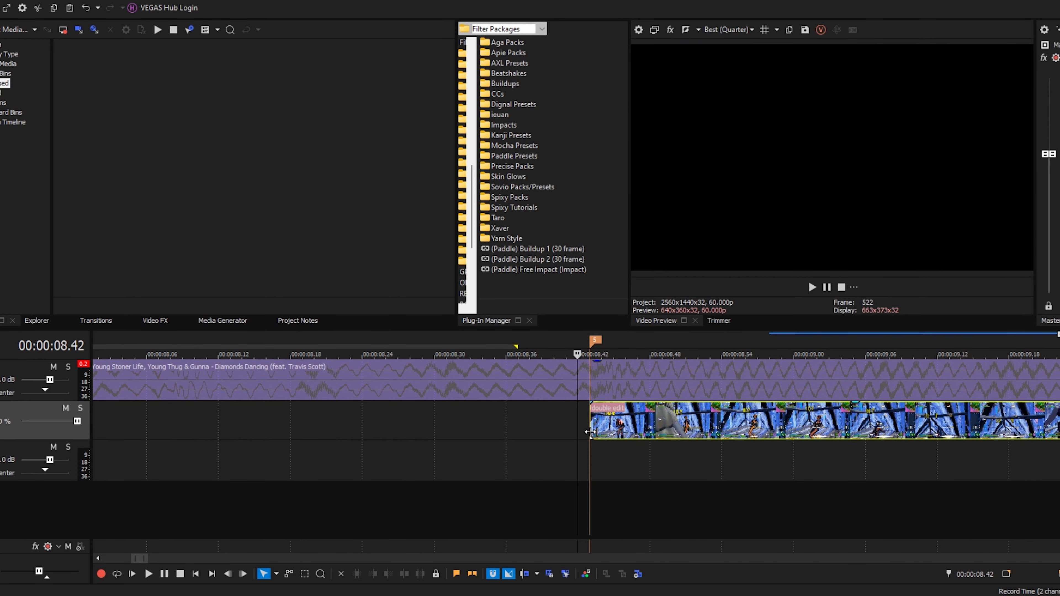
left_click_drag(591, 434, 511, 438)
left_click(509, 426)
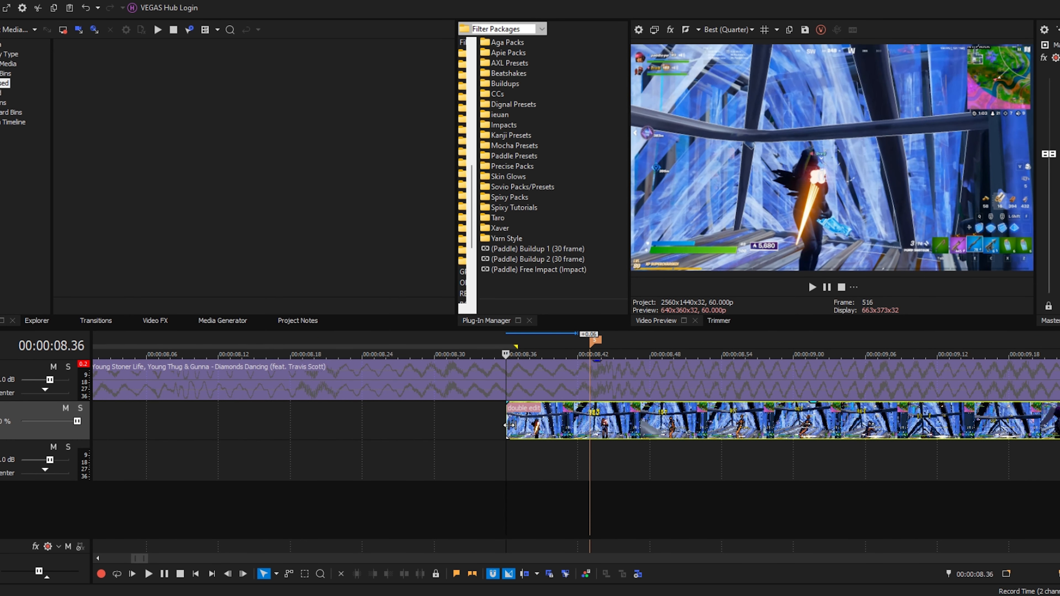
key("Right")
key("Right")
key("Left")
key("s")
left_click(509, 425)
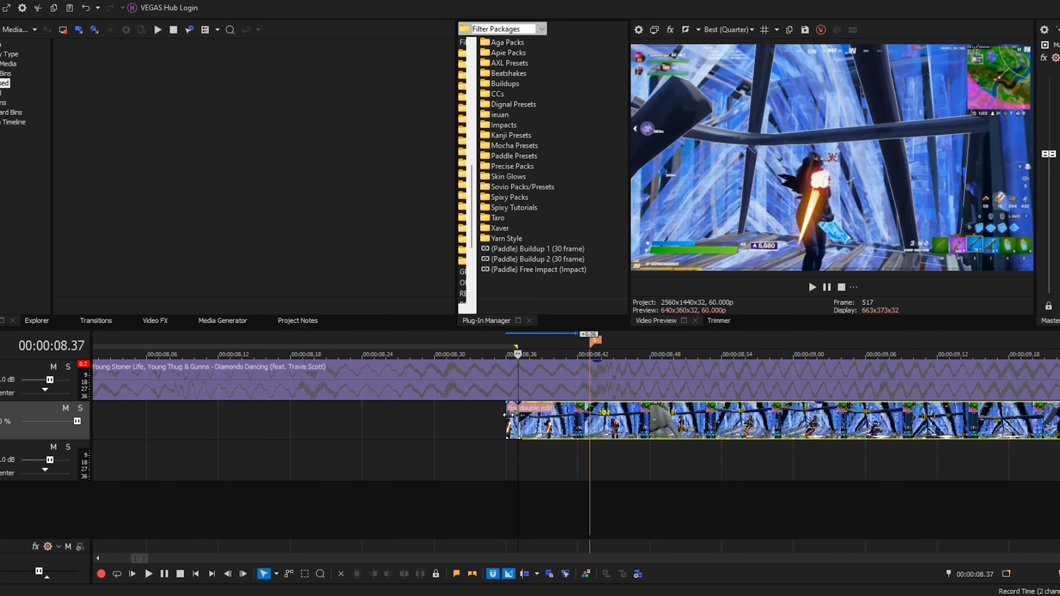
key("Left")
key("Delete")
scroll(645, 427, "down", 2)
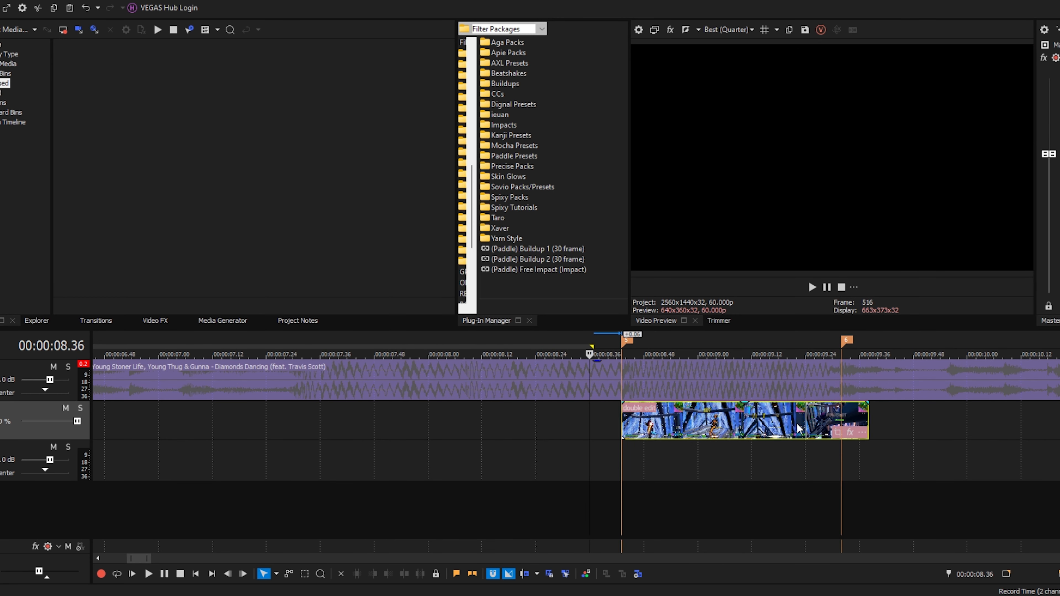
- Trim the double edit clip's end to marker 6 and extend its start back to marker 4
left_click(841, 426)
scroll(622, 452, "down", 3)
scroll(463, 431, "down", 2)
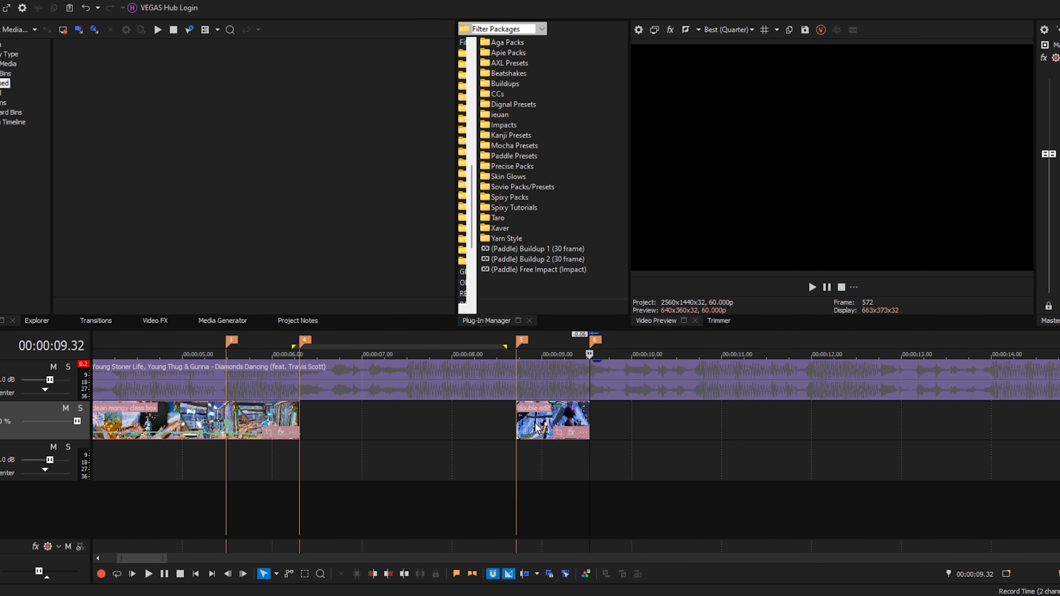
- Add a velocity point to the double edit clip at 00:00:08.46, just after marker 5, and set it to 50% forward velocity
left_click(651, 466)
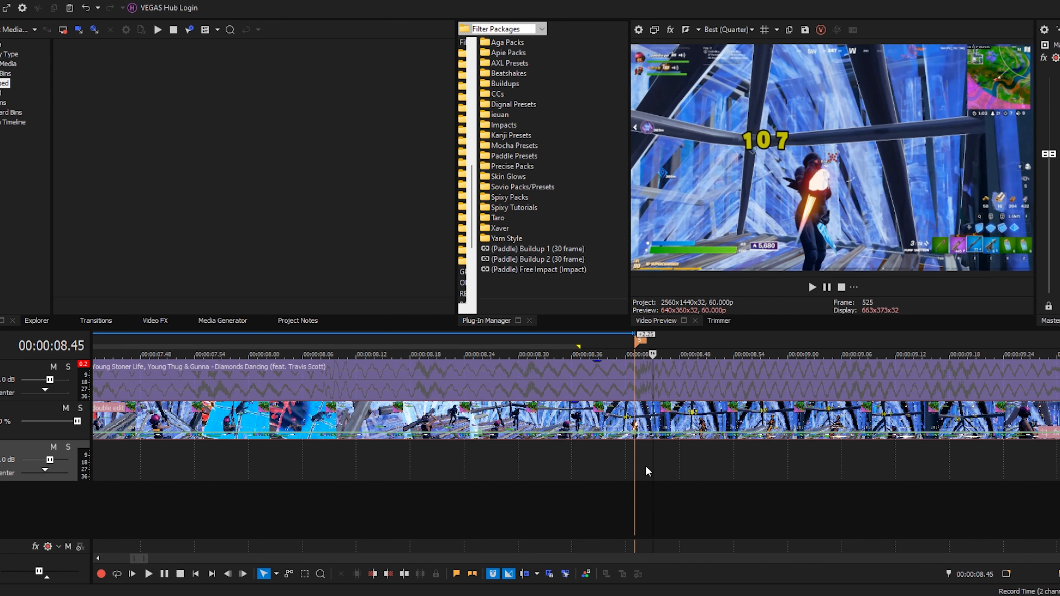
key("Left")
key("Left")
key("Right")
key("Right")
key("Right")
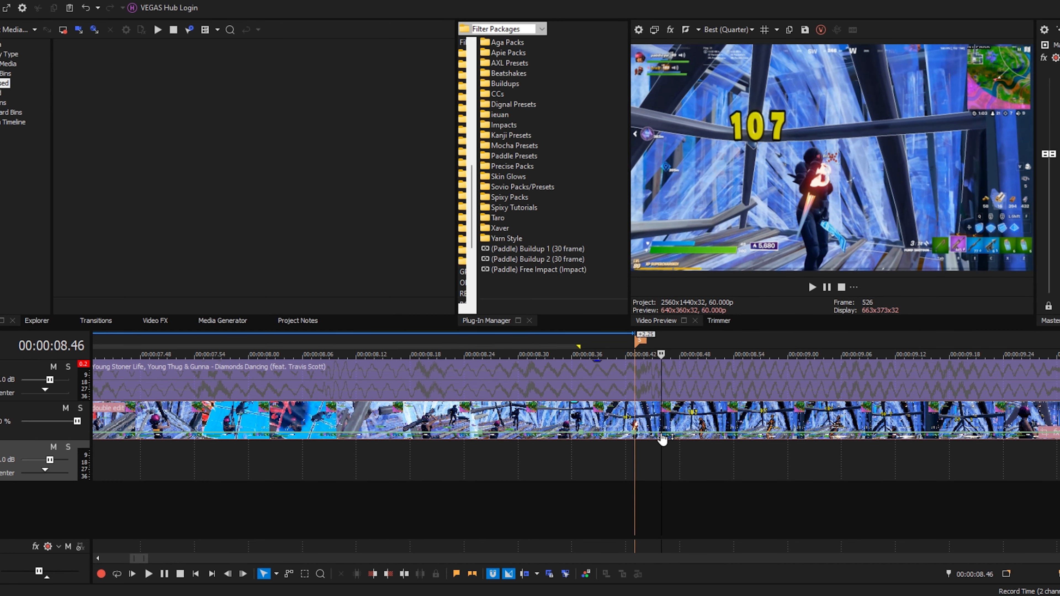
double_click(663, 435)
right_click(662, 434)
left_click(763, 202)
left_click(629, 470)
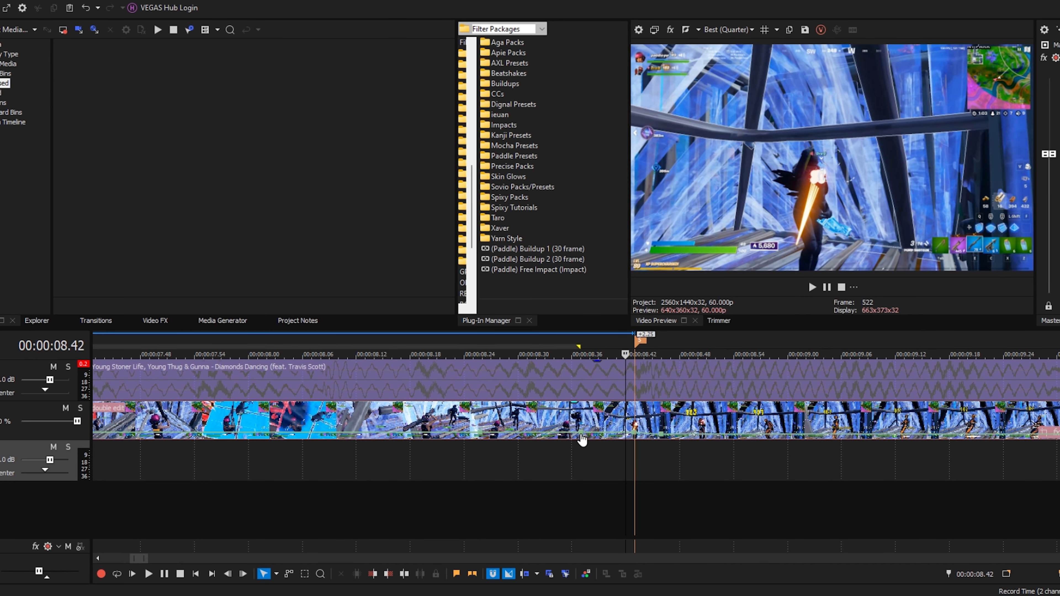
- Lower the velocity point just before marker 5 and open the custom velocity value for the point on marker 5
right_click(581, 442)
left_click(614, 199)
right_click(627, 434)
left_click(654, 485)
right_click(652, 440)
left_click(672, 474)
right_click(633, 435)
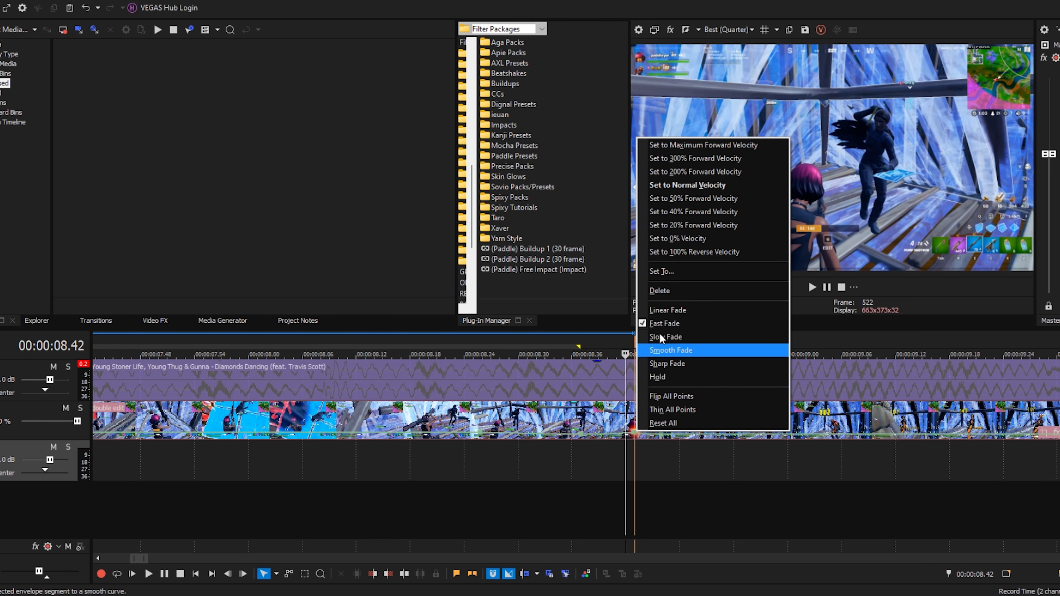
left_click(662, 272)
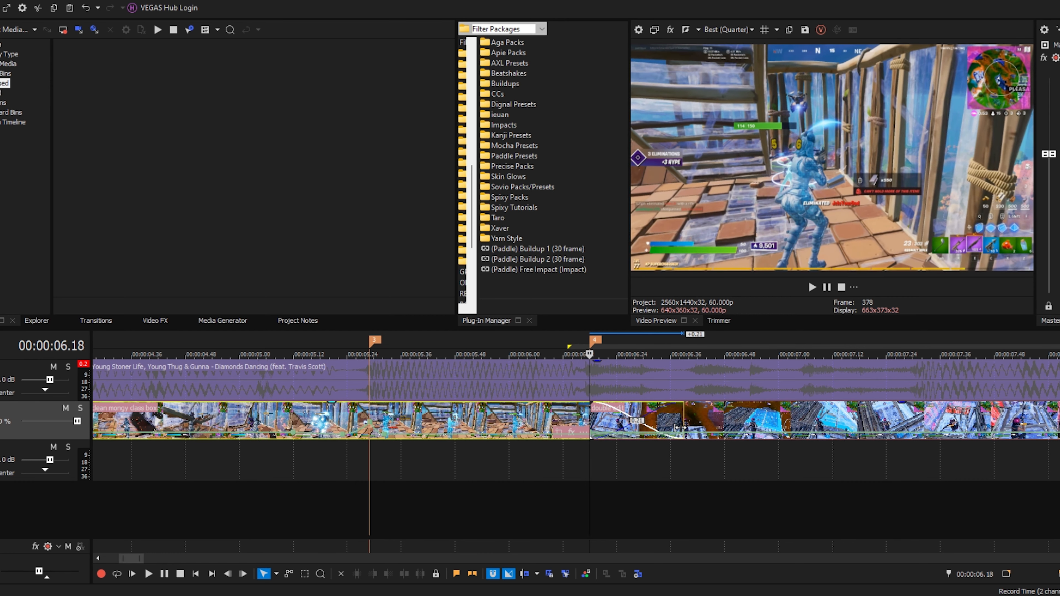
- Preview the cut around marker 4, from 00:00:05.45 to 00:00:06.35
left_click_drag(442, 473, 664, 472)
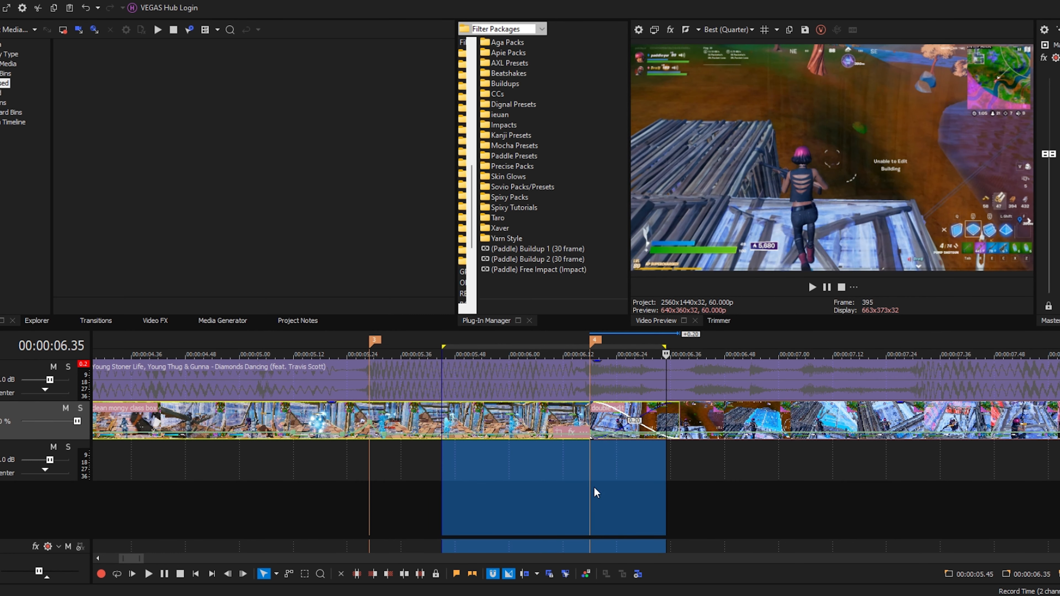
left_click(585, 489)
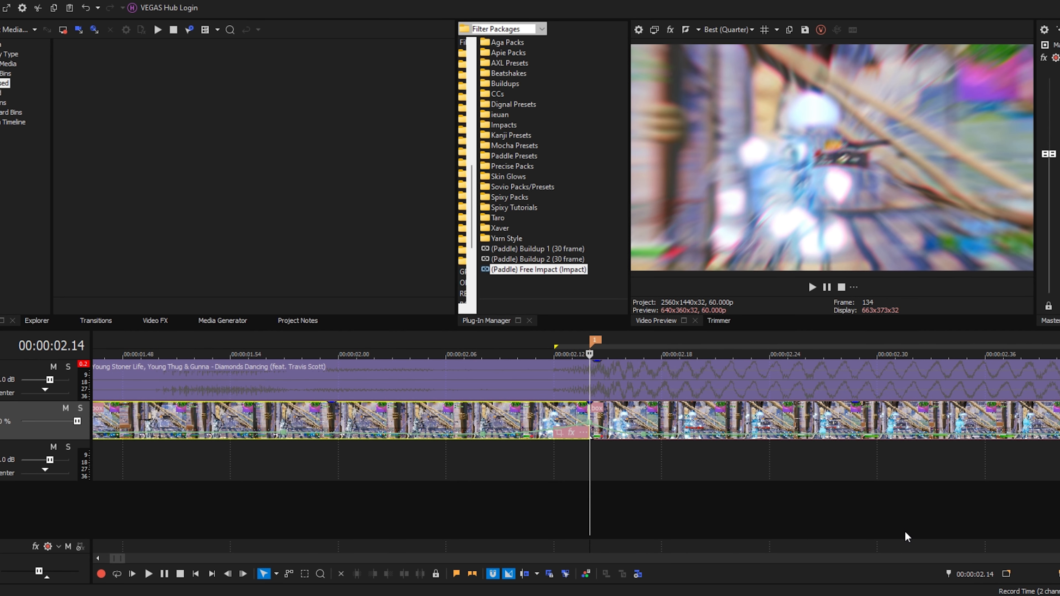
- Split the box clip 30 frames before marker 1, at 00:00:01.44
key("ctrl+g")
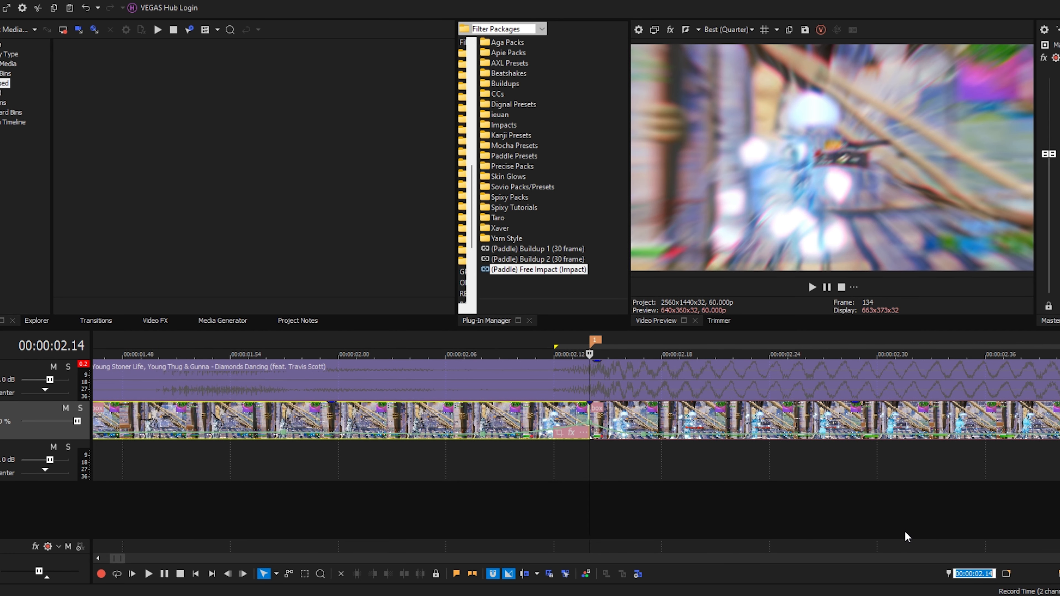
type("-2")
type("0")
key("Return")
scroll(621, 459, "down", 3)
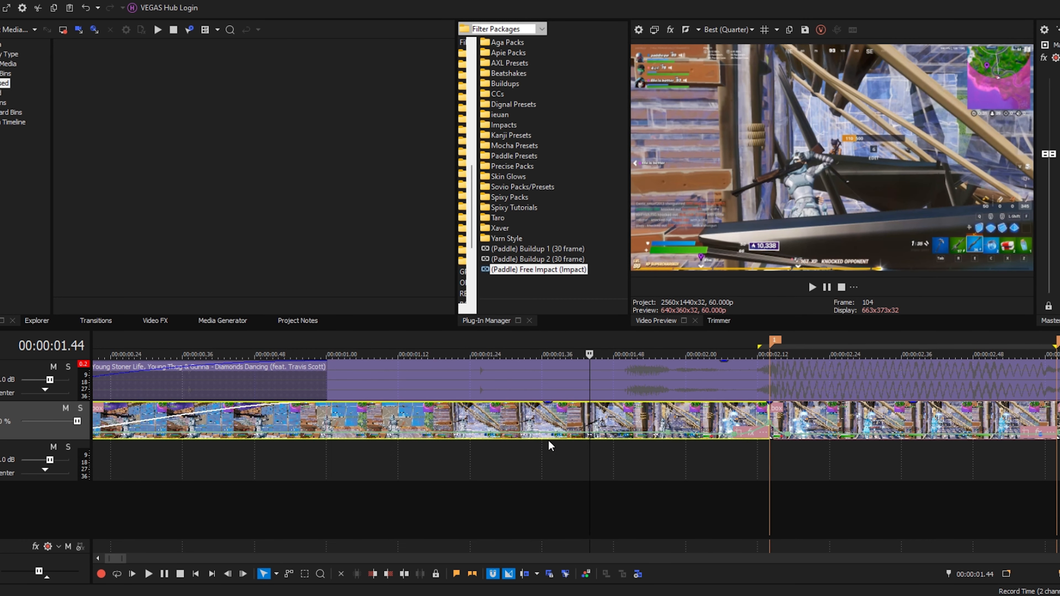
key("s")
left_click(580, 478)
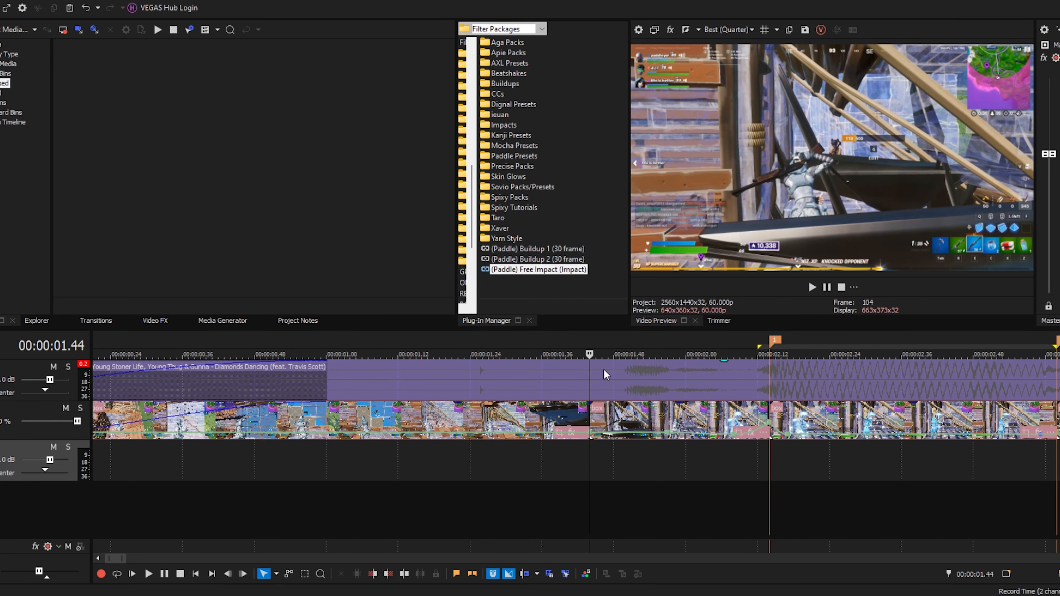
- Apply the (Paddle) Buildup 1 (30 frame) effect to the box piece before marker 1 and preview it
left_click_drag(530, 249, 713, 412)
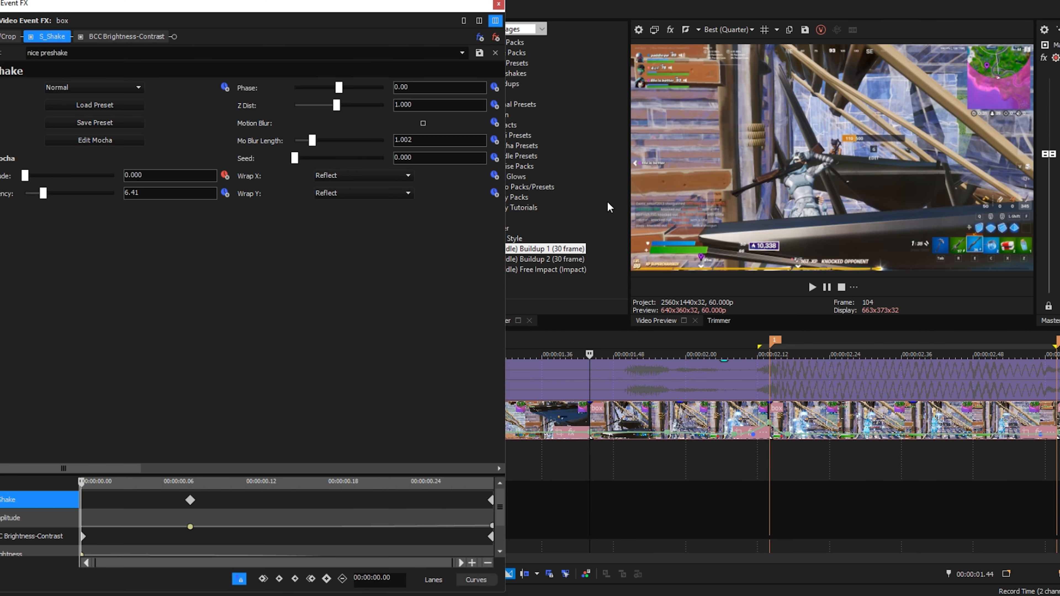
left_click(503, 7)
left_click_drag(589, 473, 903, 505)
scroll(903, 505, "down", 3)
left_click(830, 489)
- Split the second clip at marker 3 (00:00:05.29) and apply (Paddle) Free Impact (Impact) to the piece after the cut
scroll(831, 489, "up", 4)
left_click(597, 422)
key("s")
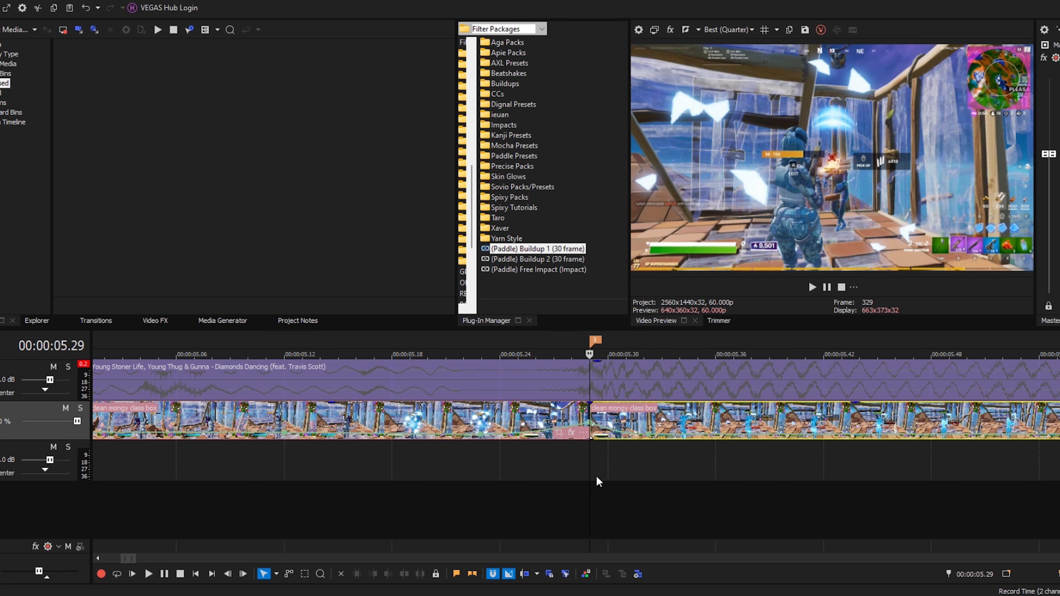
left_click(598, 475)
scroll(608, 465, "down", 4)
left_click_drag(515, 270, 637, 432)
left_click(499, 4)
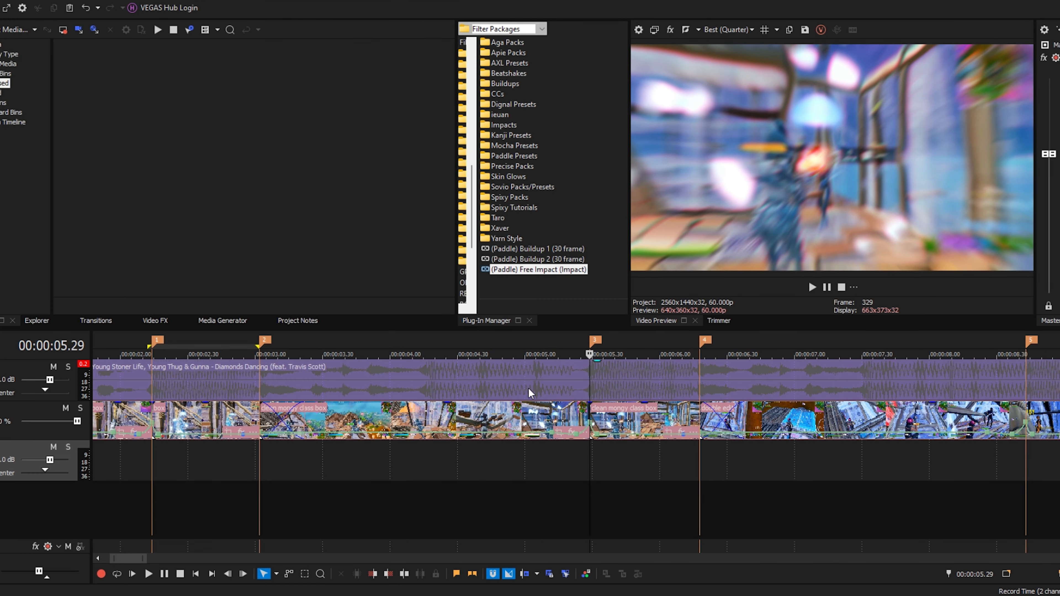
- Split the second clip 30 frames before marker 3, at 00:00:04.59
key("ctrl+g")
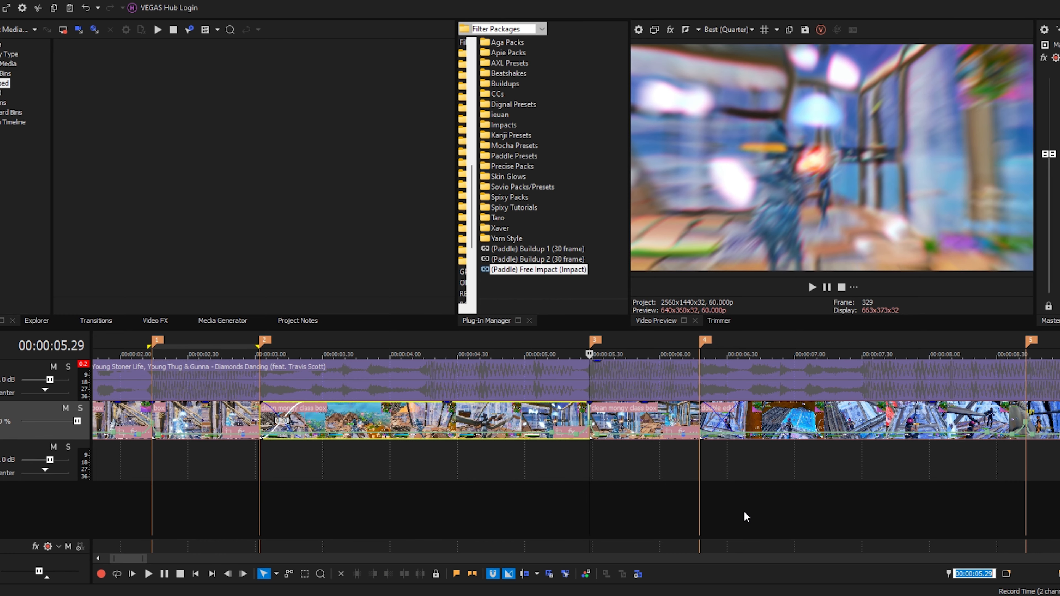
type("-30")
key("Return")
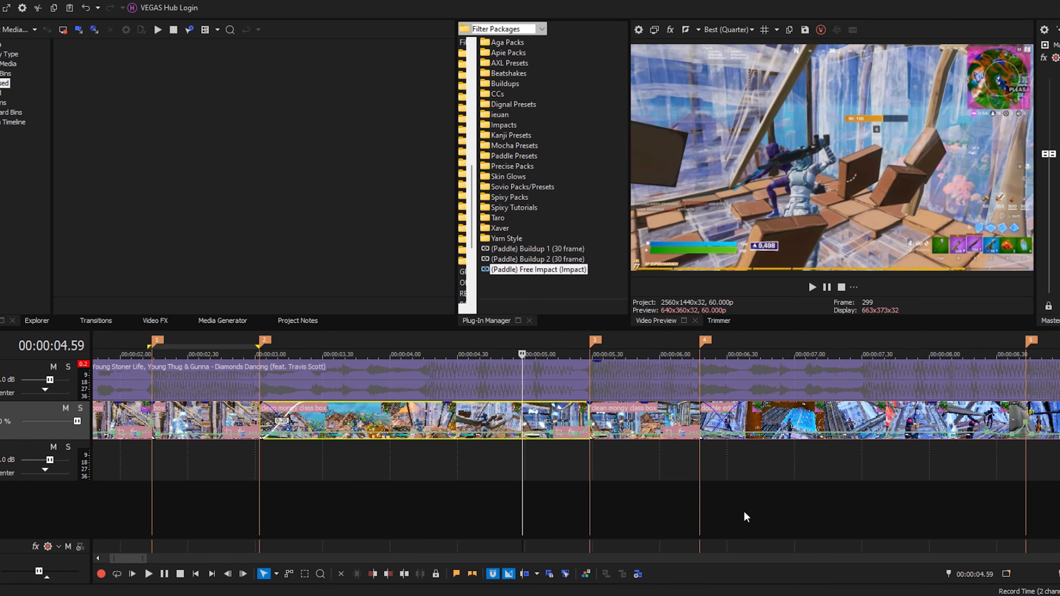
key("s")
left_click(552, 486)
scroll(563, 488, "up", 3)
- Apply the (Paddle) Buildup 2 (30 frame) effect to the 30-frame piece before marker 3 and preview it around the marker
left_click_drag(547, 260, 577, 421)
left_click_drag(545, 472, 895, 481)
left_click(498, 4)
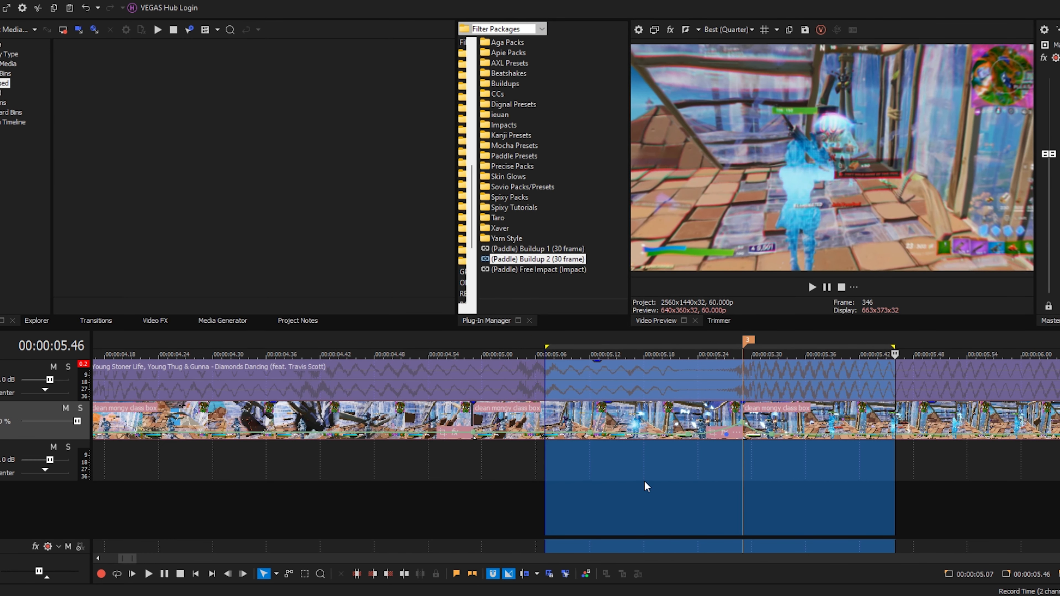
- Split the double edit clip at marker 5, at 00:00:08.43
scroll(641, 478, "down", 4)
left_click(681, 478)
scroll(627, 438, "up", 4)
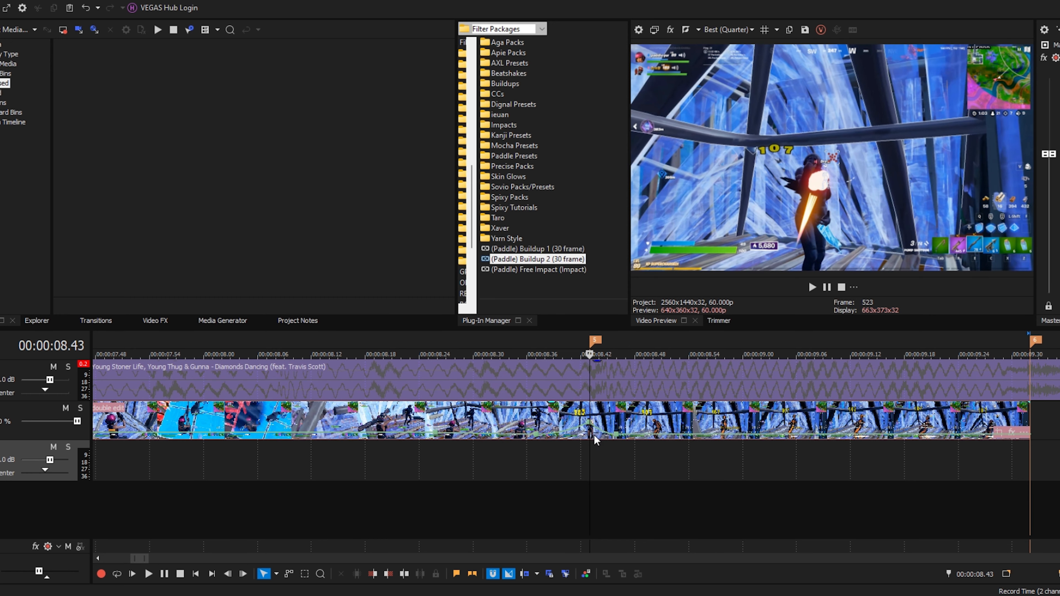
key("s")
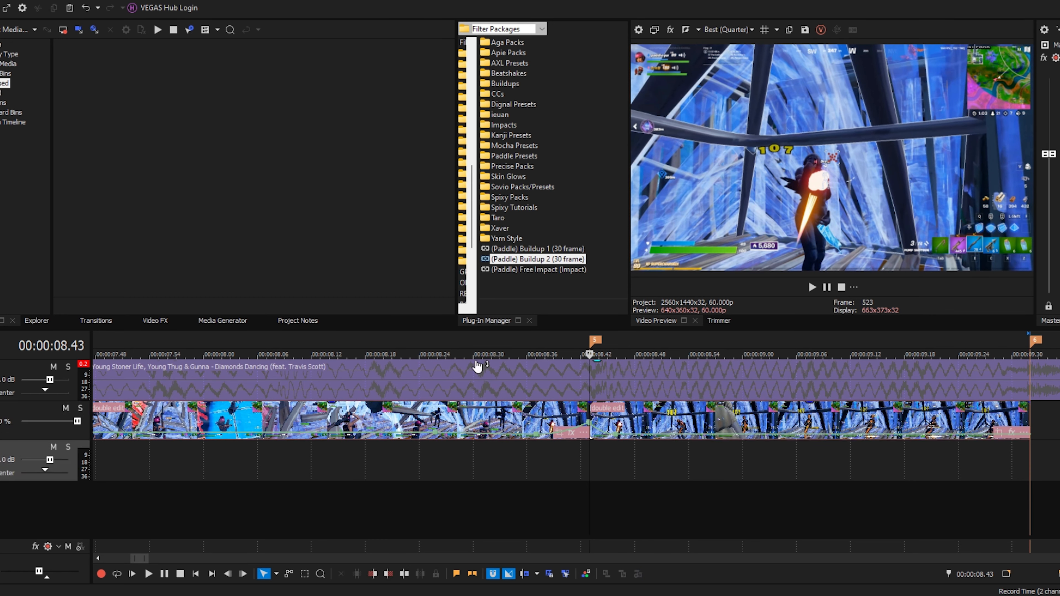
- Apply the (Paddle) Free Impact (Impact) effect to the double edit piece after marker 5
left_click(538, 271)
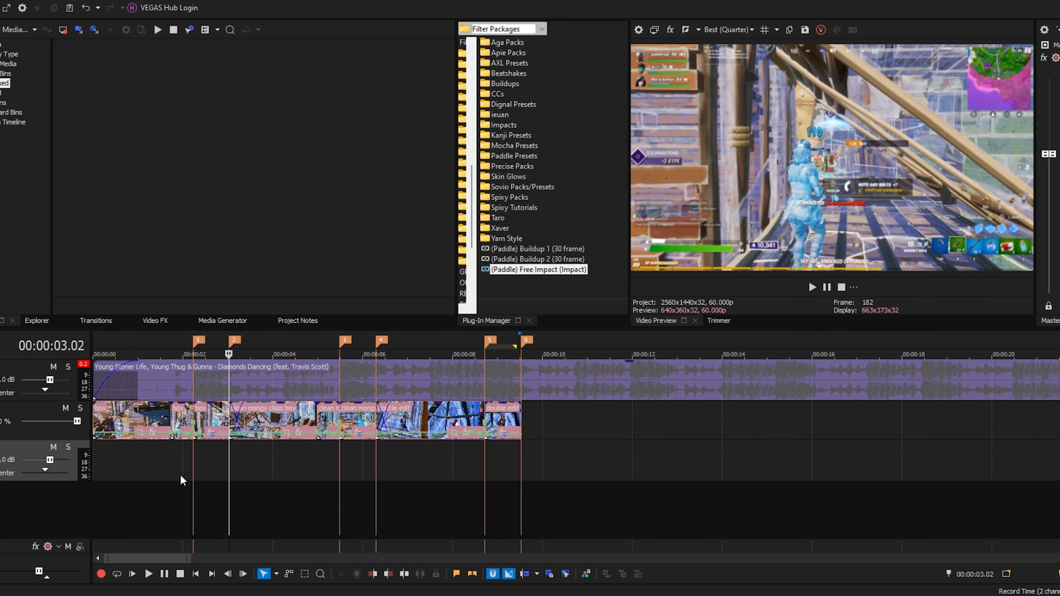
- Show all the project media and place the playhead on marker 1, at 00:00:02.14
left_click(183, 481)
scroll(189, 480, "up", 4)
left_click(387, 520)
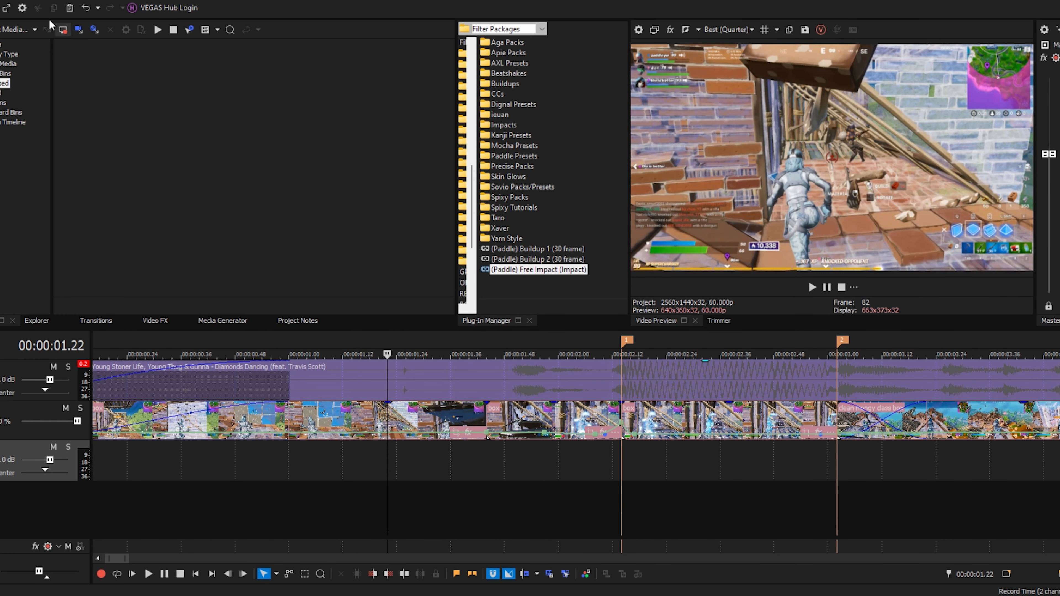
left_click(1, 45)
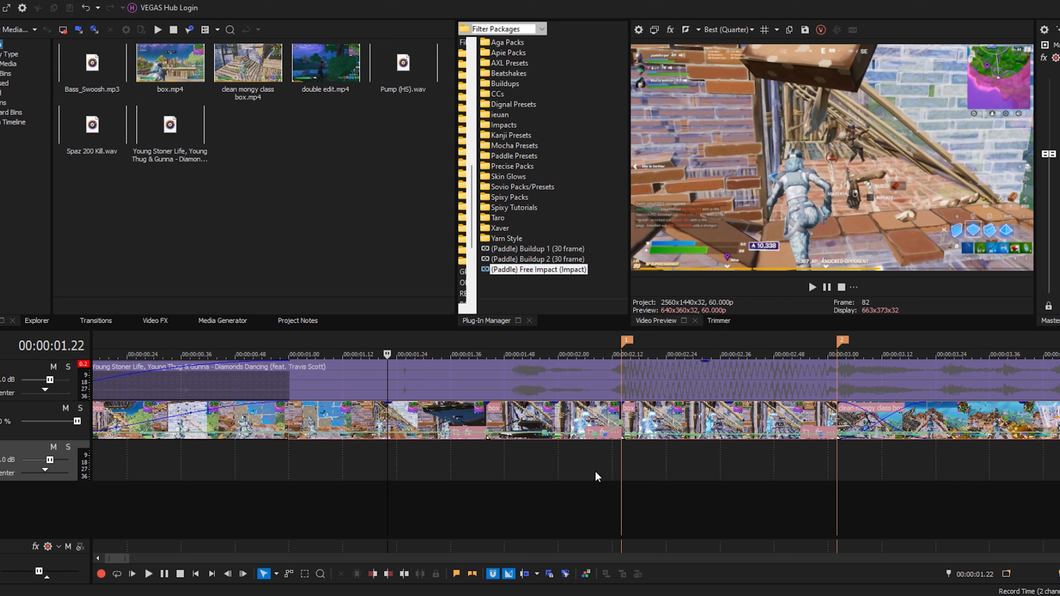
left_click_drag(295, 497, 535, 497)
left_click(625, 482)
key("Left")
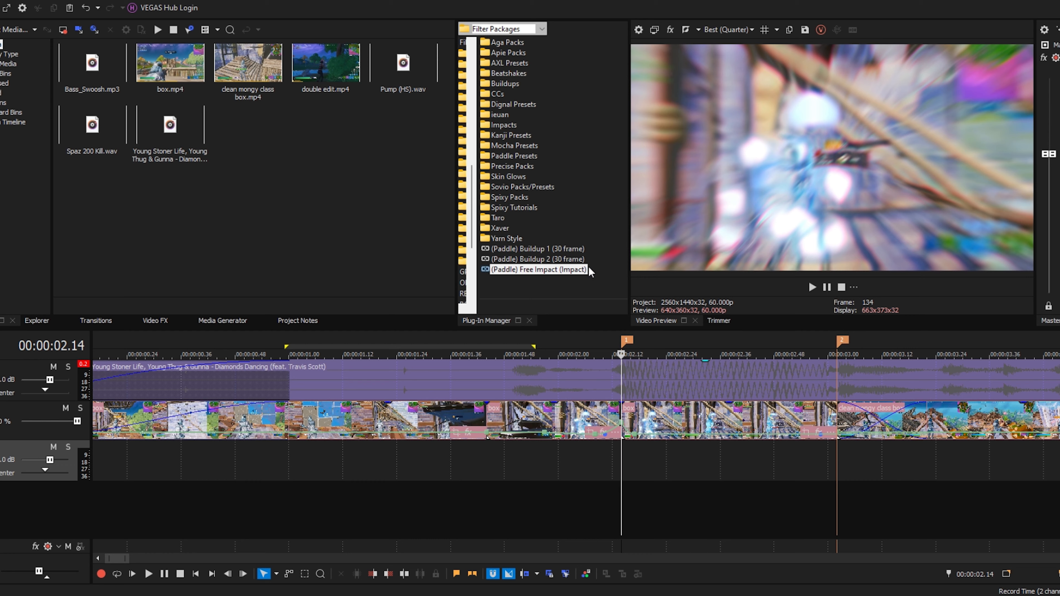
- Insert two more audio tracks for the sound effects, leaving three audio tracks beneath the video track
right_click(8, 465)
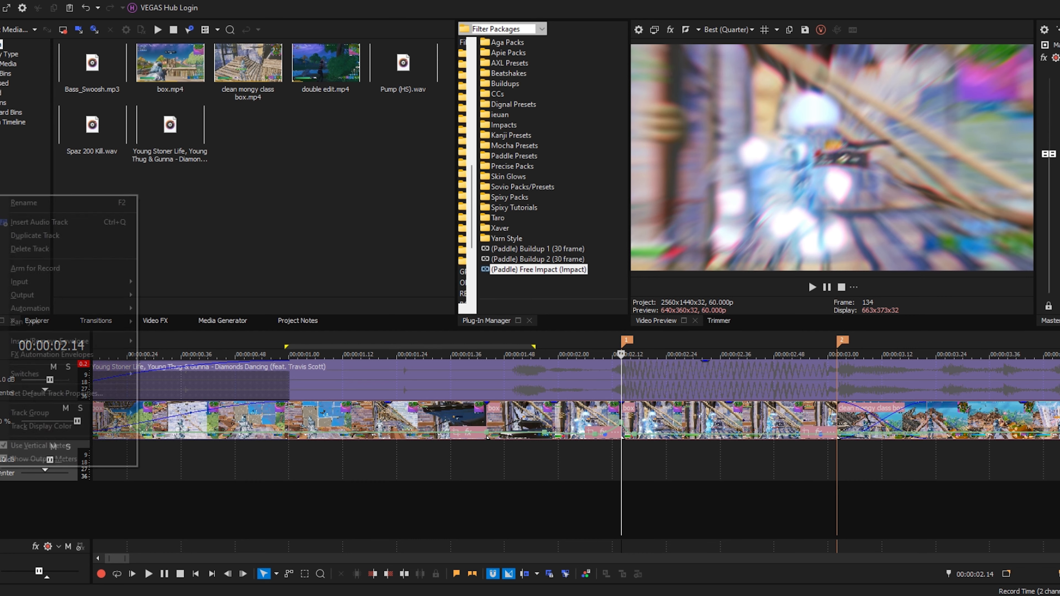
left_click(21, 223)
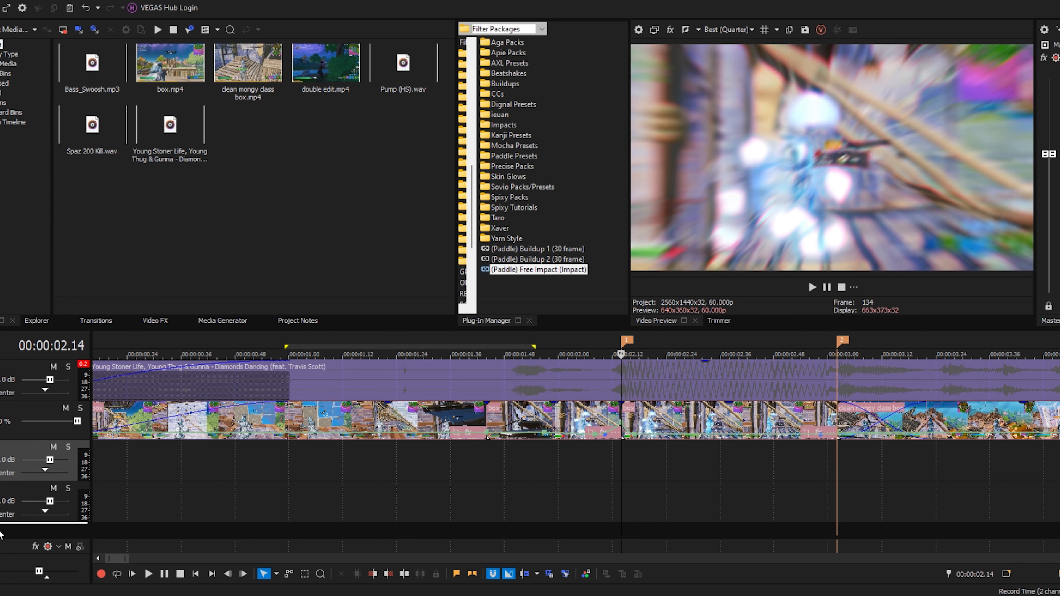
right_click(2, 503)
left_click(13, 257)
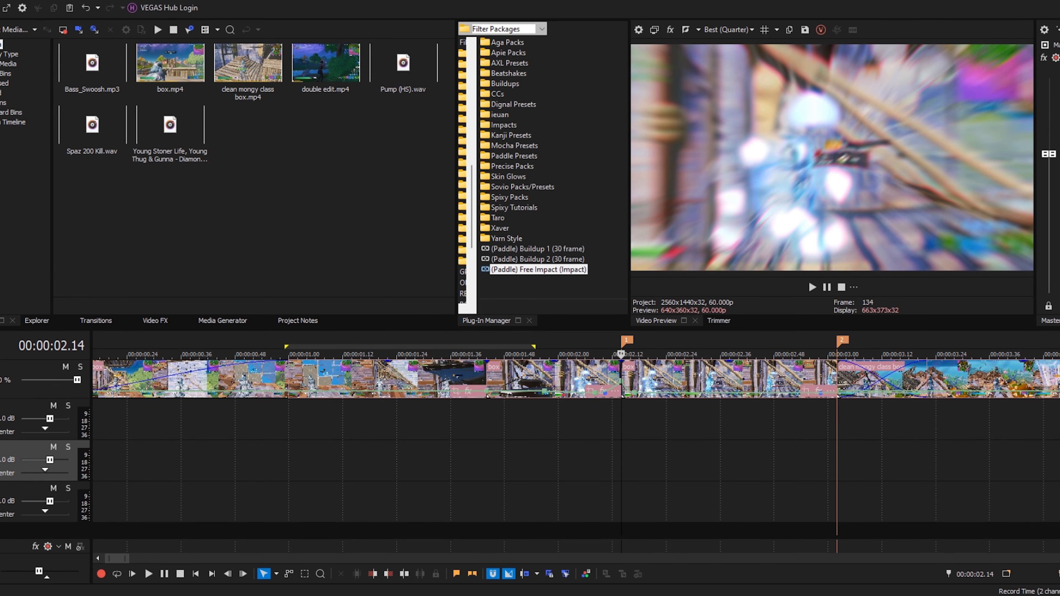
- Lower the volume of the two bottom audio tracks by the same amount
left_click(516, 517)
left_click(676, 475)
left_click(608, 485)
left_click(664, 476)
left_click(625, 488)
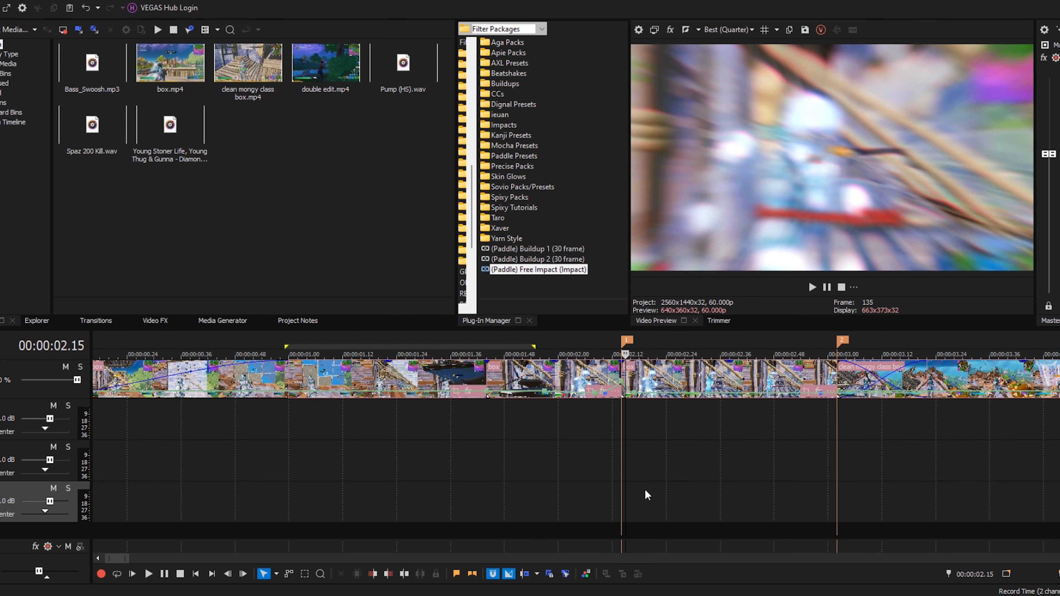
double_click(3, 461)
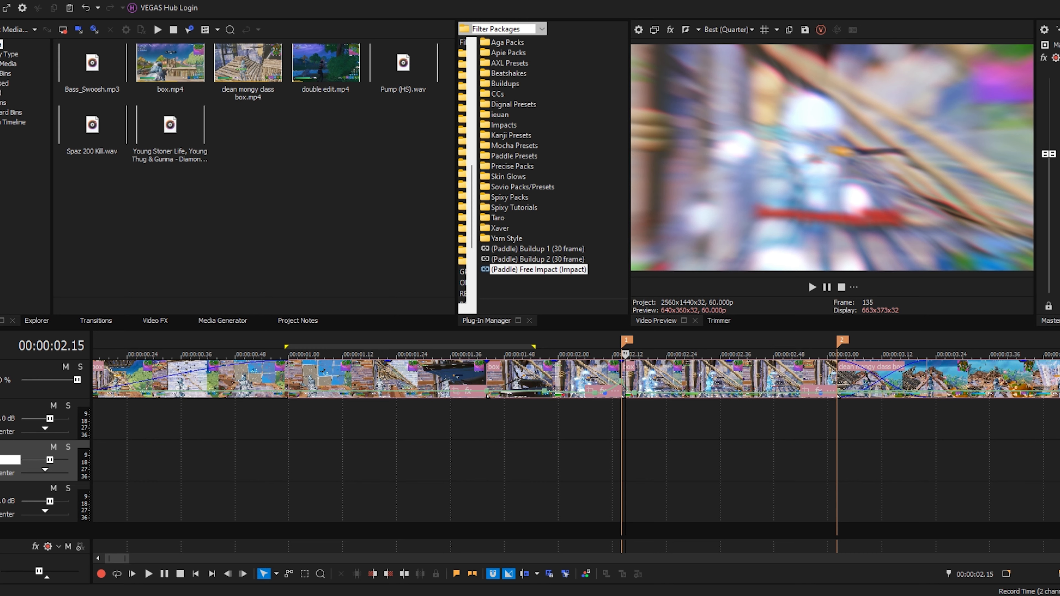
left_click(5, 506)
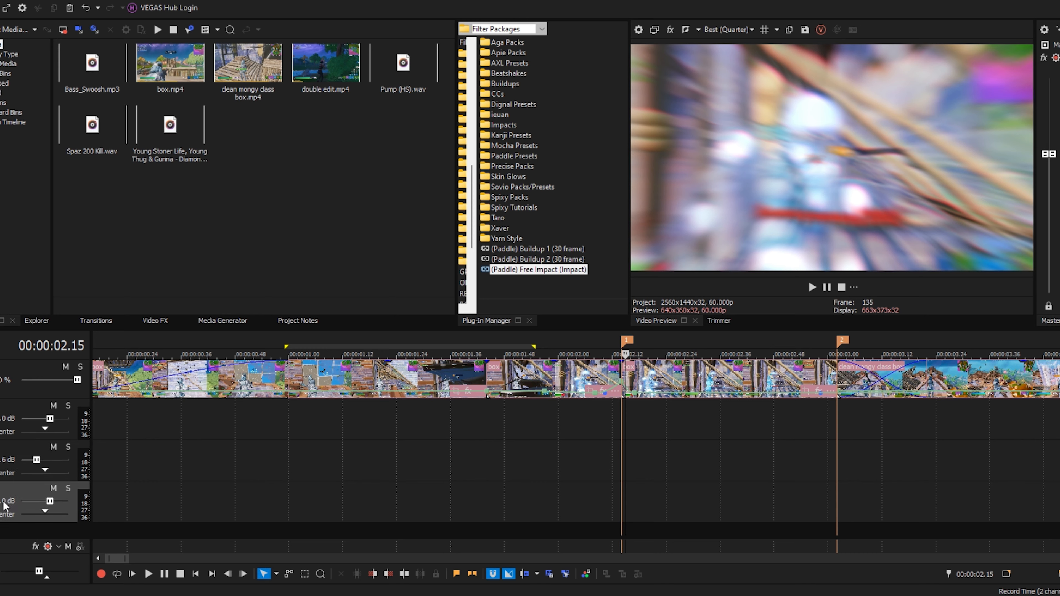
key("Return")
- Add Bass_Swoosh.mp3 to the middle audio track and align its peak with marker 1
left_click(92, 69)
scroll(597, 467, "up", 1)
left_click(597, 466)
key("space")
key("space")
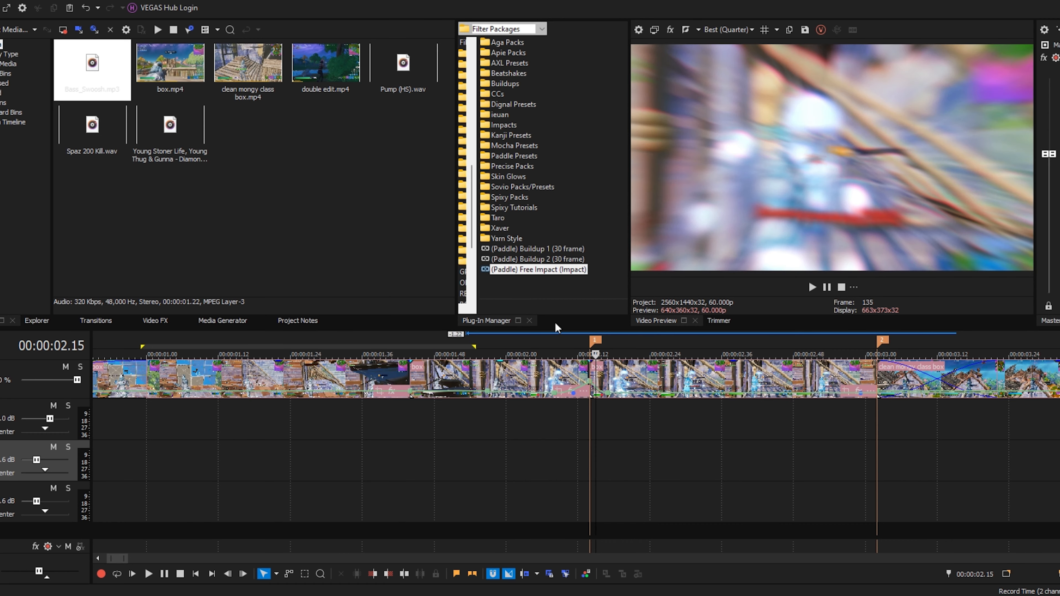
left_click_drag(100, 96, 391, 467)
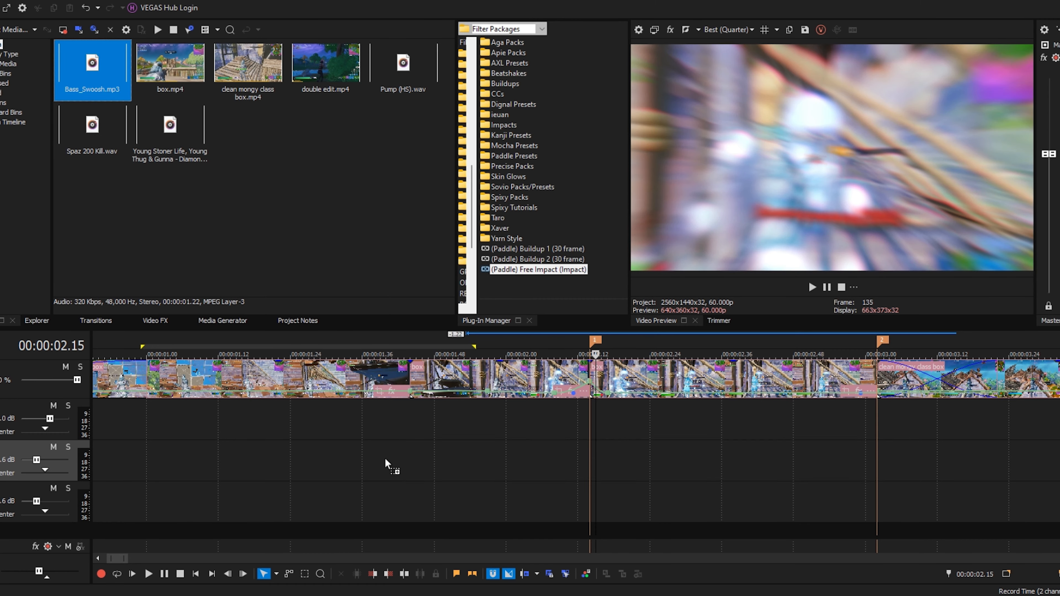
scroll(626, 480, "up", 3)
scroll(589, 476, "up", 3)
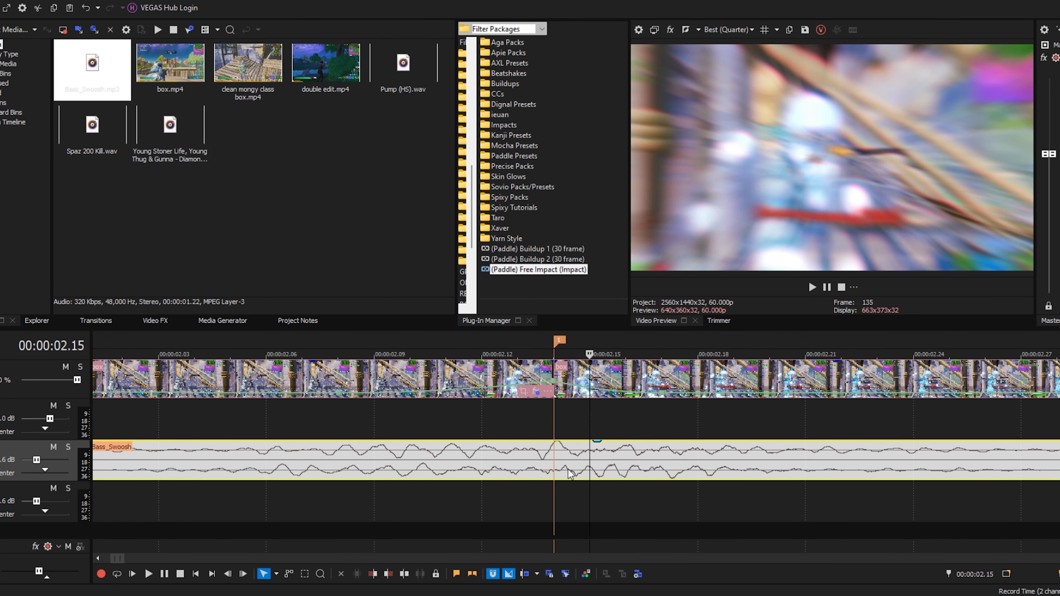
left_click(554, 501)
scroll(560, 493, "down", 5)
- Add Pump (HS).wav to the bottom audio track and align the start of its shot with marker 1
left_click_drag(403, 67, 222, 503)
scroll(317, 504, "up", 4)
left_click_drag(428, 506, 619, 507)
scroll(612, 513, "up", 3)
left_click_drag(486, 520, 667, 515)
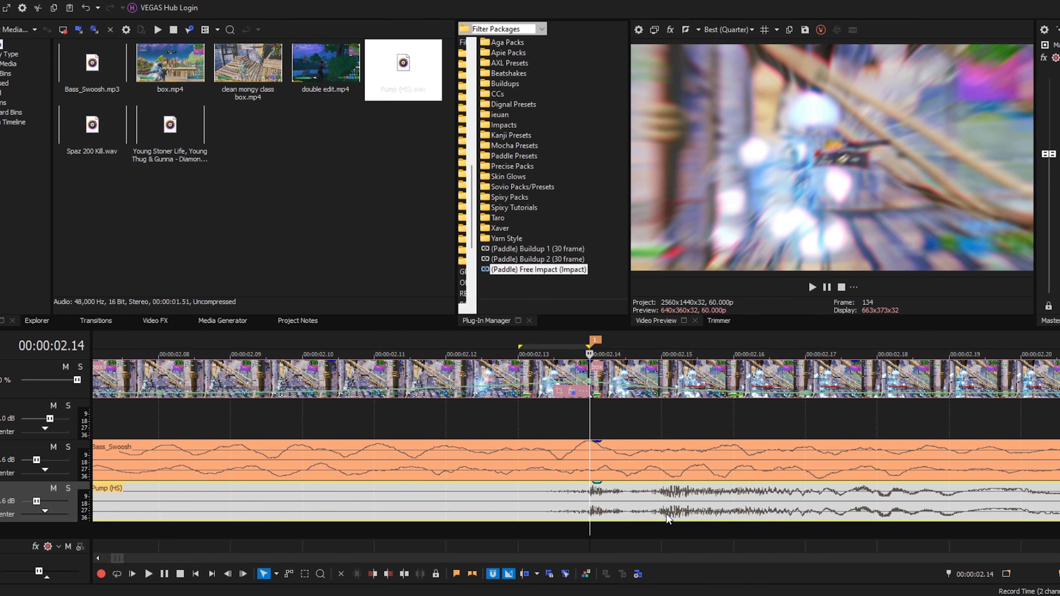
- Fade out the Pump (HS) sound from marker 2 to its end
left_click_drag(579, 418, 603, 423)
scroll(617, 430, "down", 8)
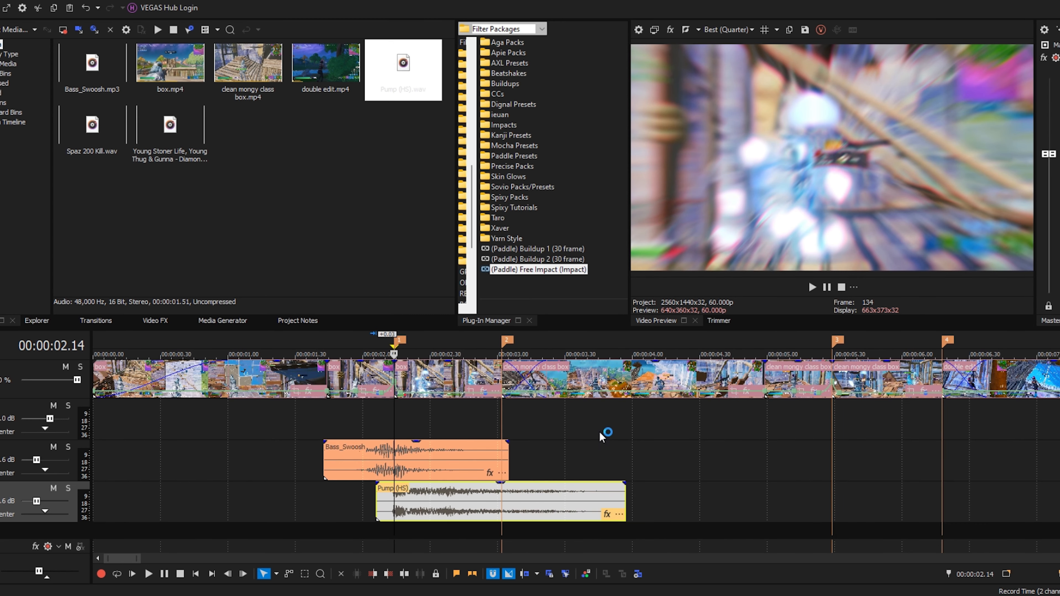
left_click(497, 384)
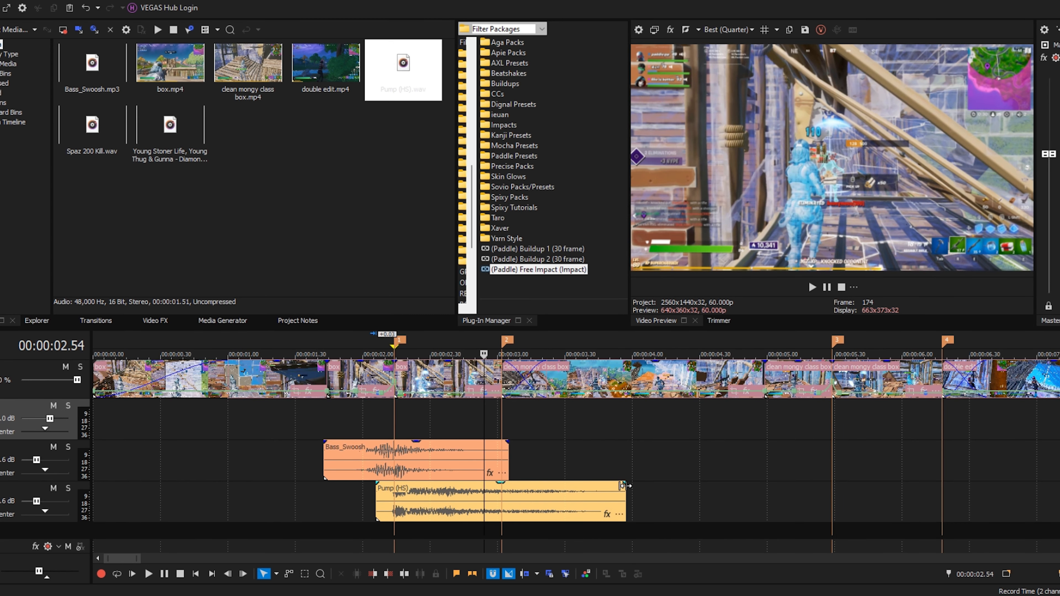
left_click_drag(624, 483, 503, 493)
- Add Bass_Swoosh.mp3 to the middle audio track and align its peak with marker 3, at 00:00:05.29
left_click_drag(748, 460, 822, 460)
left_click(833, 460)
scroll(833, 460, "up", 1)
mouse_move(85, 98)
left_mouse_down()
mouse_move(463, 270)
mouse_move(515, 456)
left_mouse_up()
scroll(514, 456, "up", 5)
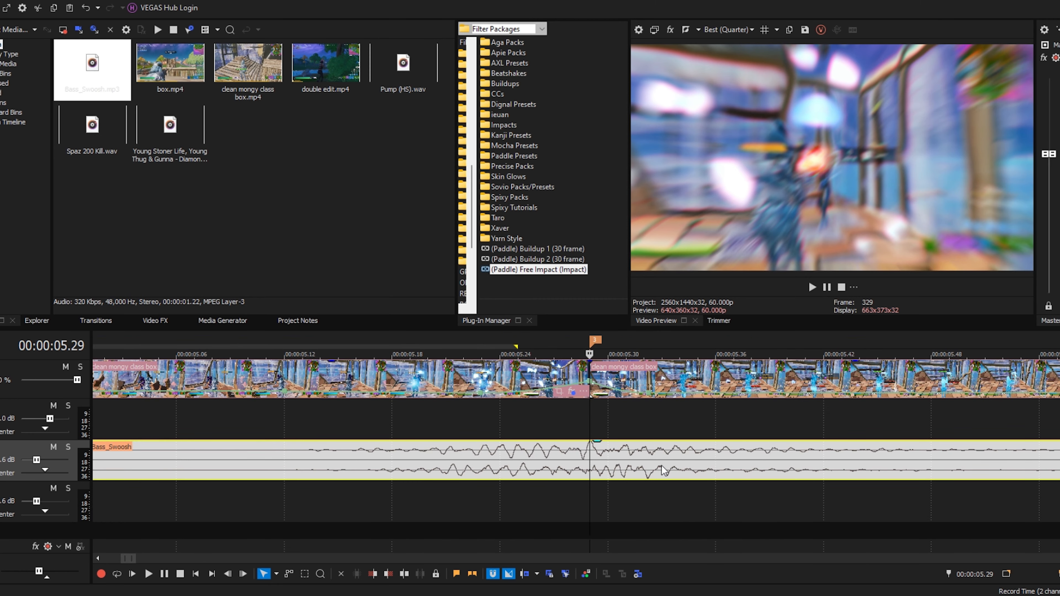
scroll(662, 471, "down", 6)
- Add Spaz 200 Kill.wav to the bottom audio track and align its hit with marker 3
left_click(583, 515)
left_click_drag(95, 131, 645, 511)
scroll(498, 503, "up", 4)
left_click(626, 510)
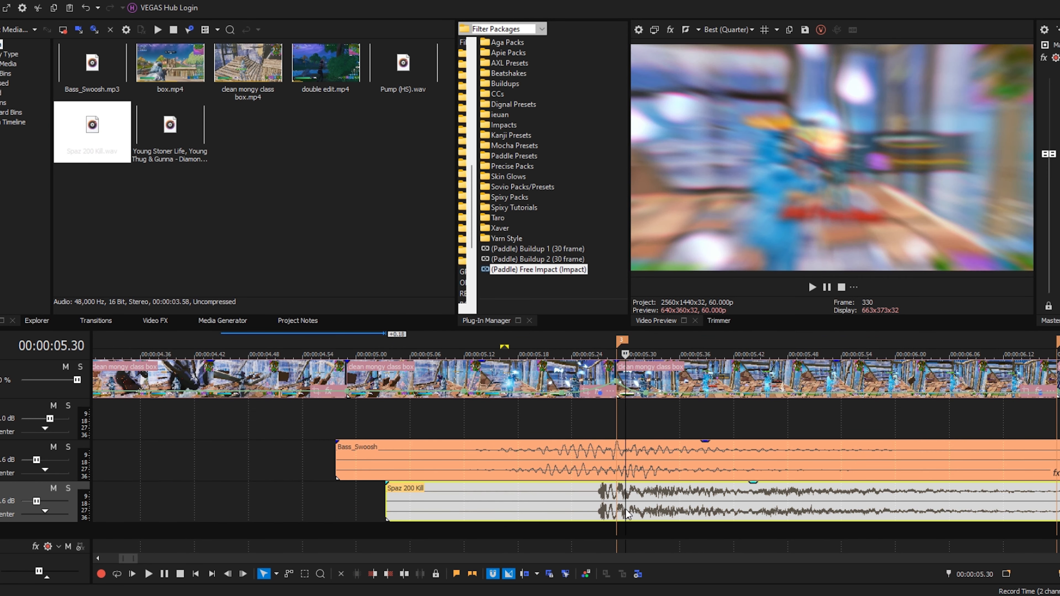
scroll(626, 509, "up", 5)
left_click_drag(514, 505, 562, 512)
scroll(572, 515, "down", 5)
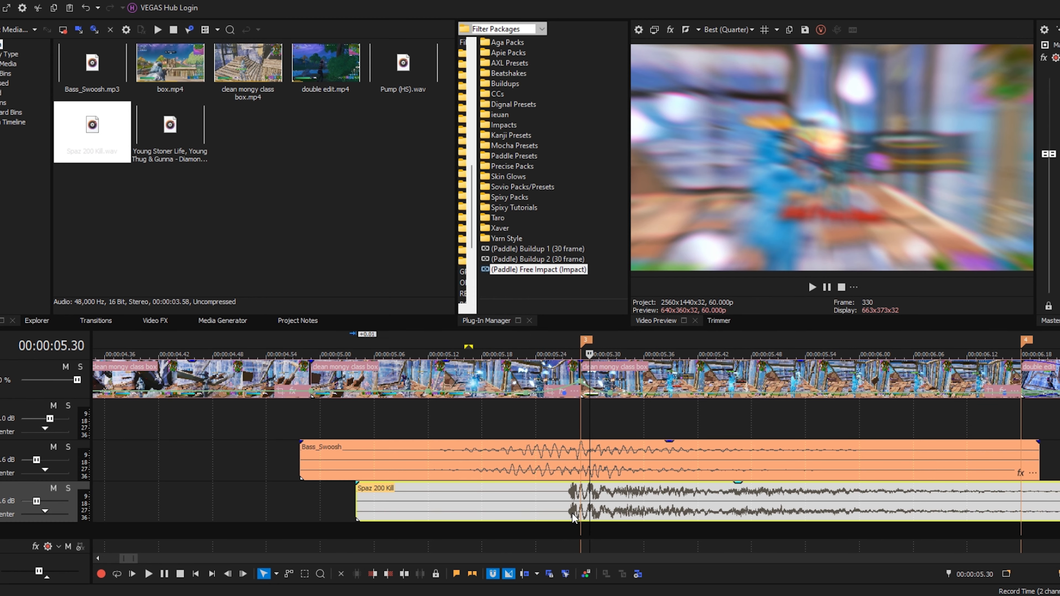
- Trim the silent start of the Spaz 200 Kill sound and fade it out from marker 4 to its end
left_click(476, 505)
left_click_drag(358, 501, 549, 507)
scroll(550, 507, "down", 5)
left_click_drag(703, 507, 518, 484)
- Copy the first Bass_Swoosh and Pump (HS) sounds together to marker 5, at 00:00:08.43
left_click(558, 464)
left_click(677, 475)
left_click_drag(631, 474, 675, 465)
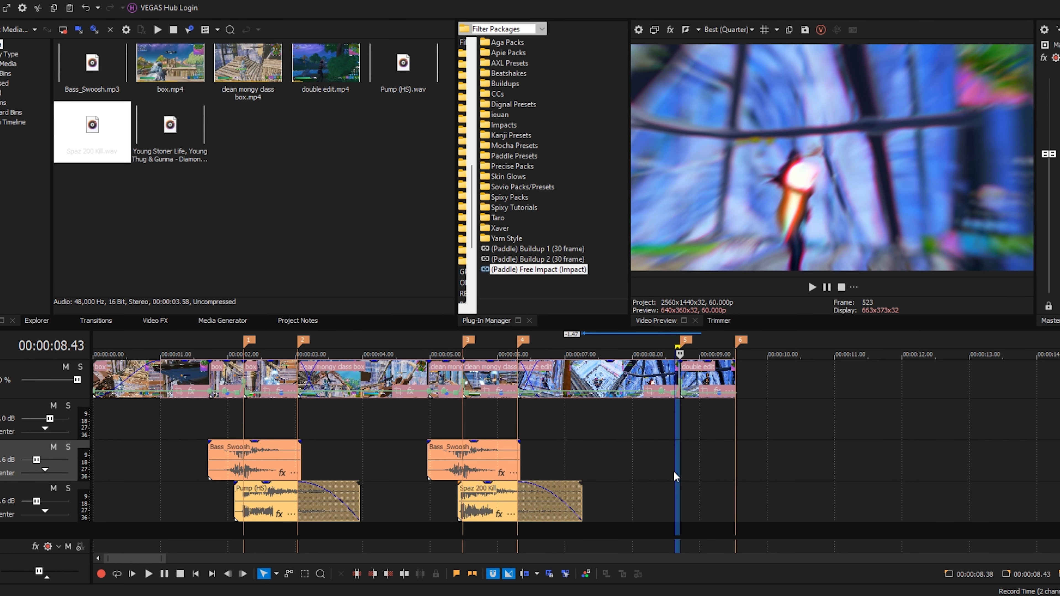
left_click_drag(246, 456, 681, 458)
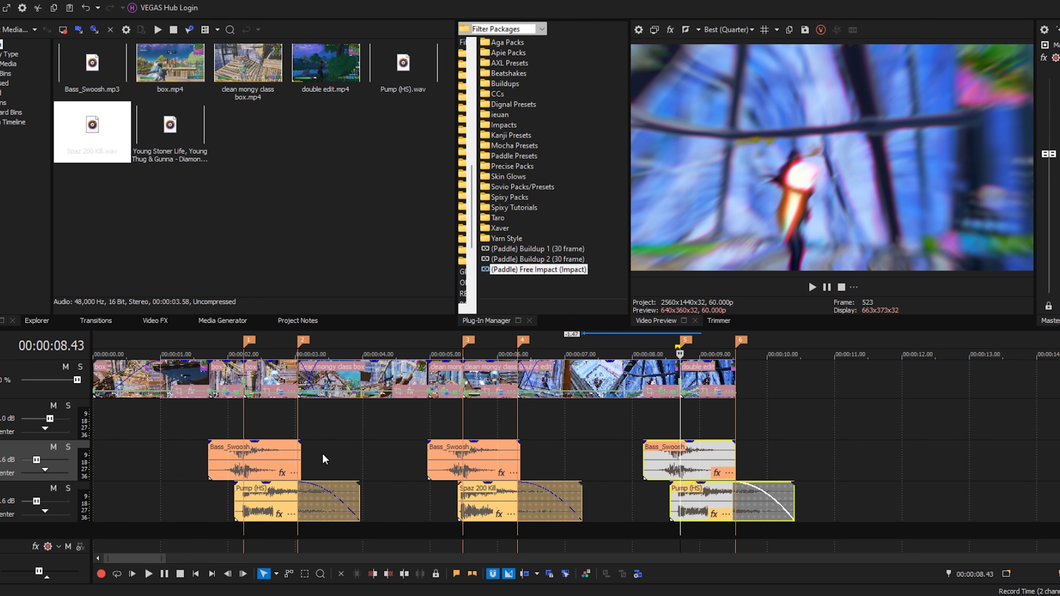
key("d")
key("d")
left_click_drag(324, 457, 278, 511)
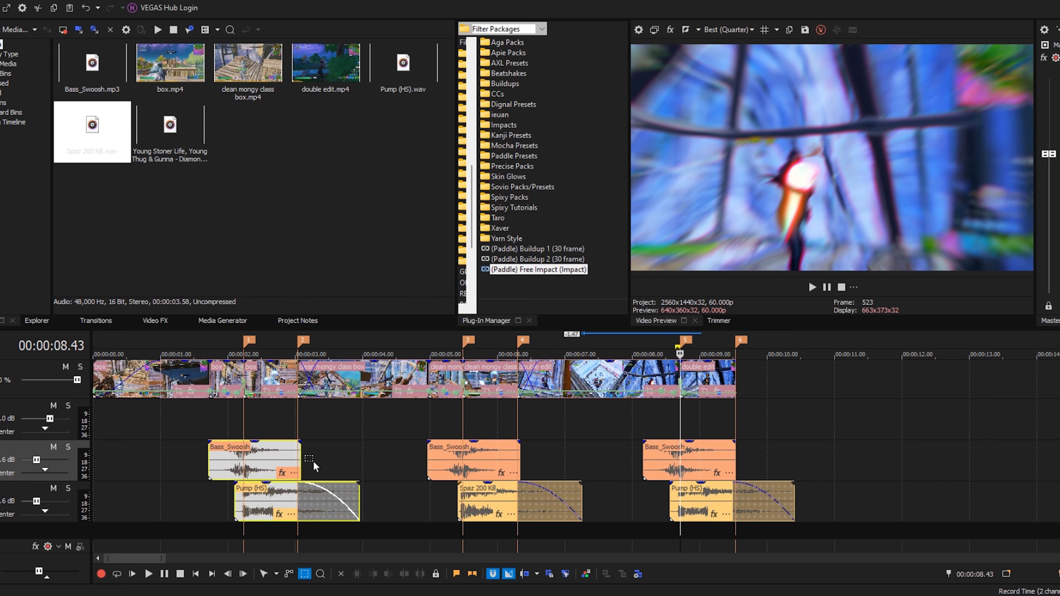
key("d")
key("d")
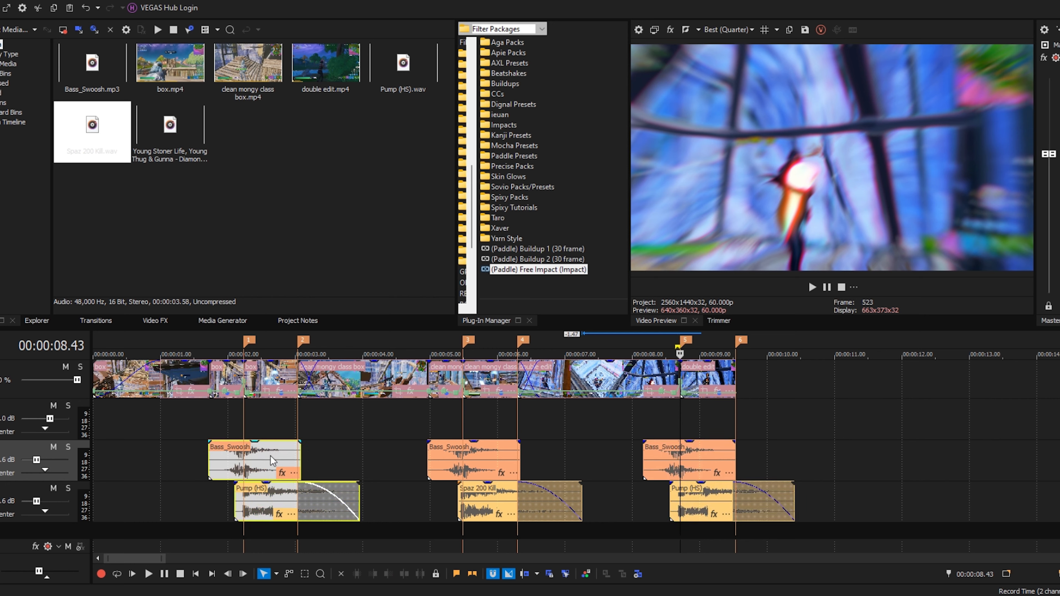
left_click_drag(262, 468, 854, 462)
key("Delete")
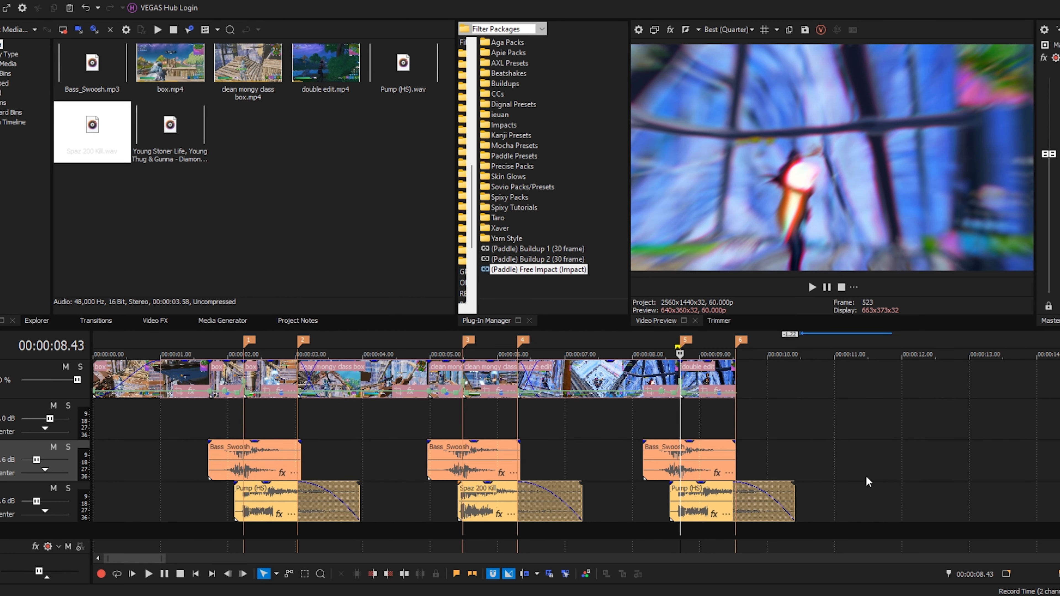
- Select the copied Bass_Swoosh and Pump (HS) sounds and shift them so their hits line up with marker 5
left_click(681, 424)
scroll(681, 424, "up", 7)
key("d")
key("d")
left_click_drag(627, 433, 608, 509)
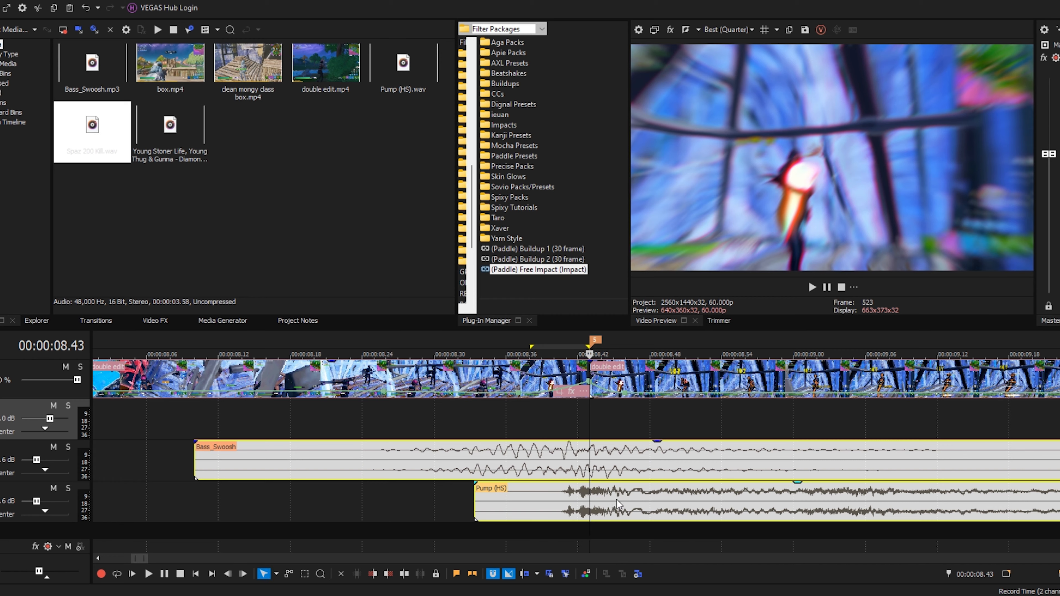
key("d")
key("d")
scroll(602, 468, "up", 4)
left_click_drag(602, 467, 685, 467)
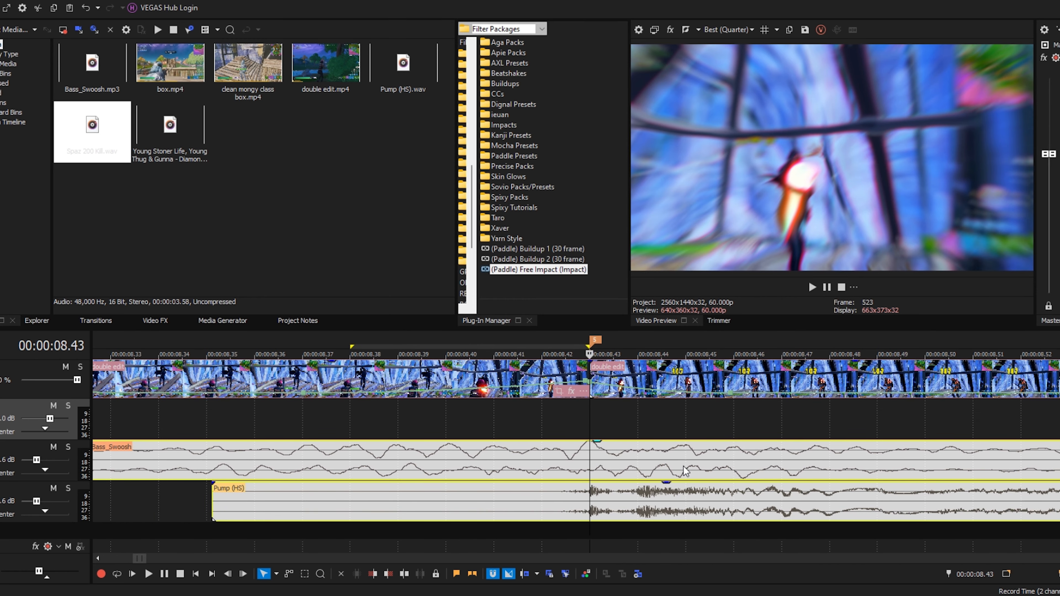
scroll(669, 460, "down", 12)
- Select the whole montage from the start to marker 6, at 00:00:09.32, and play it back
left_click(497, 426)
scroll(503, 423, "down", 6)
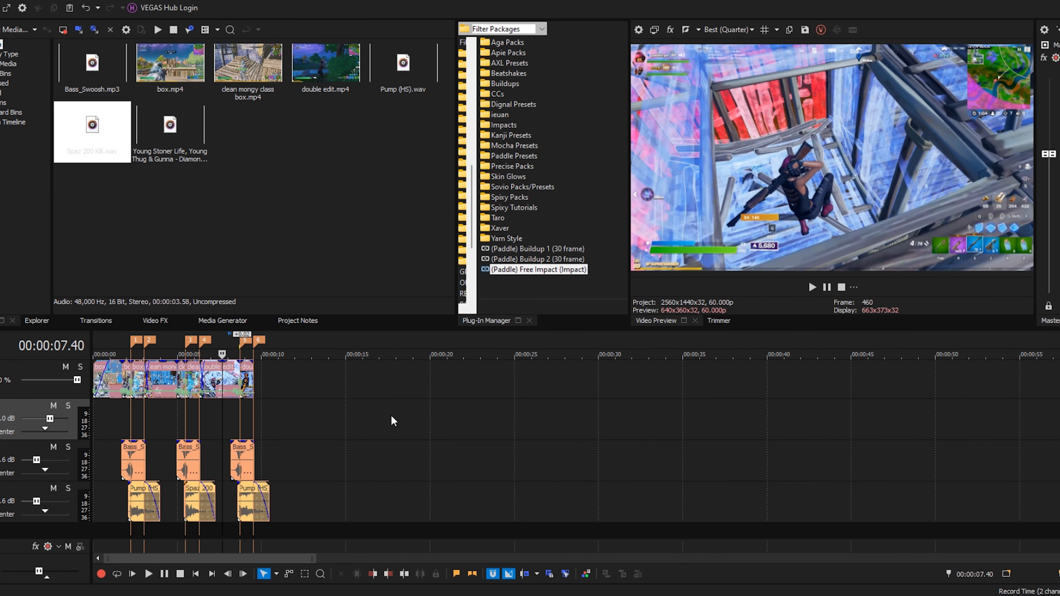
scroll(390, 422, "up", 5)
scroll(445, 422, "down", 3)
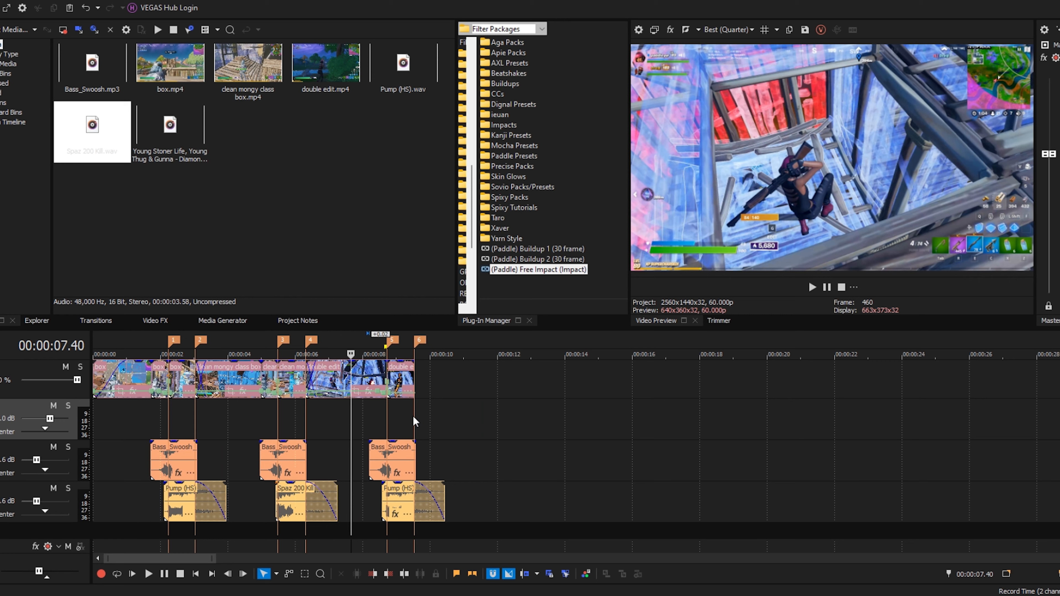
left_click_drag(414, 408, 66, 413)
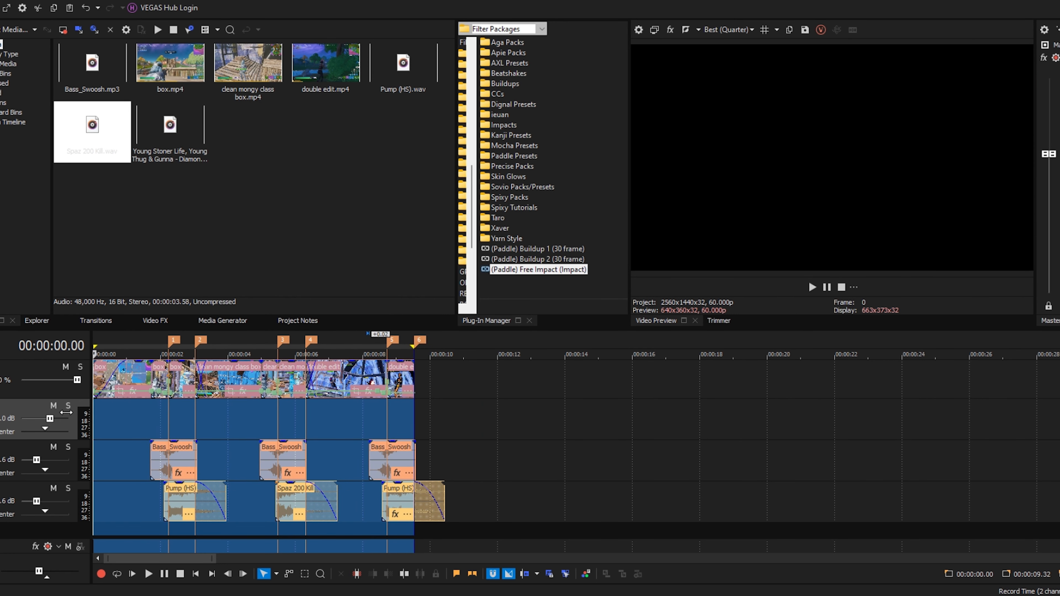
left_click(112, 373)
key("space")
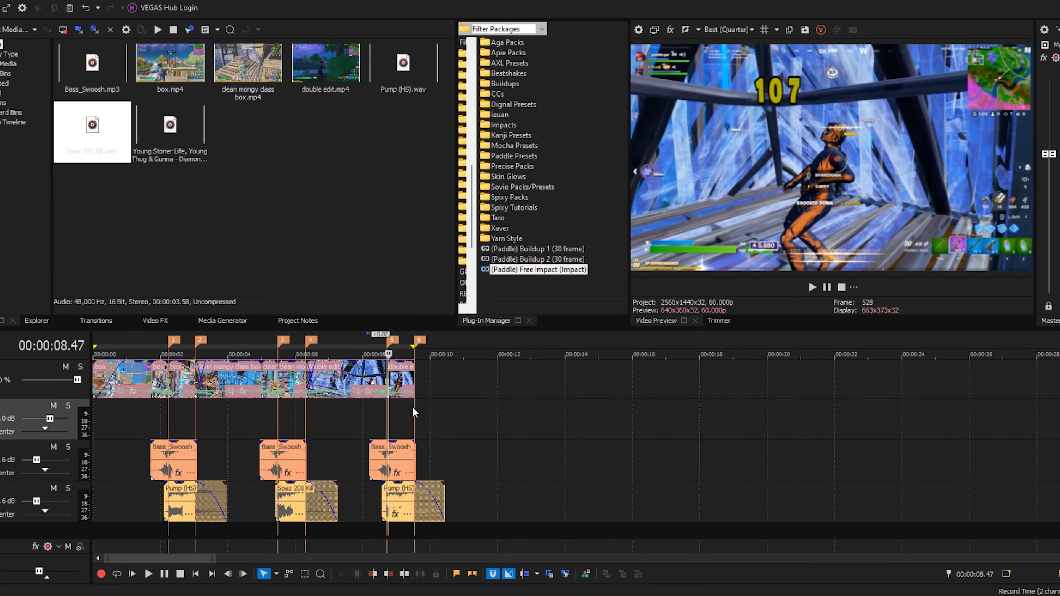
left_click_drag(407, 417, 105, 427)
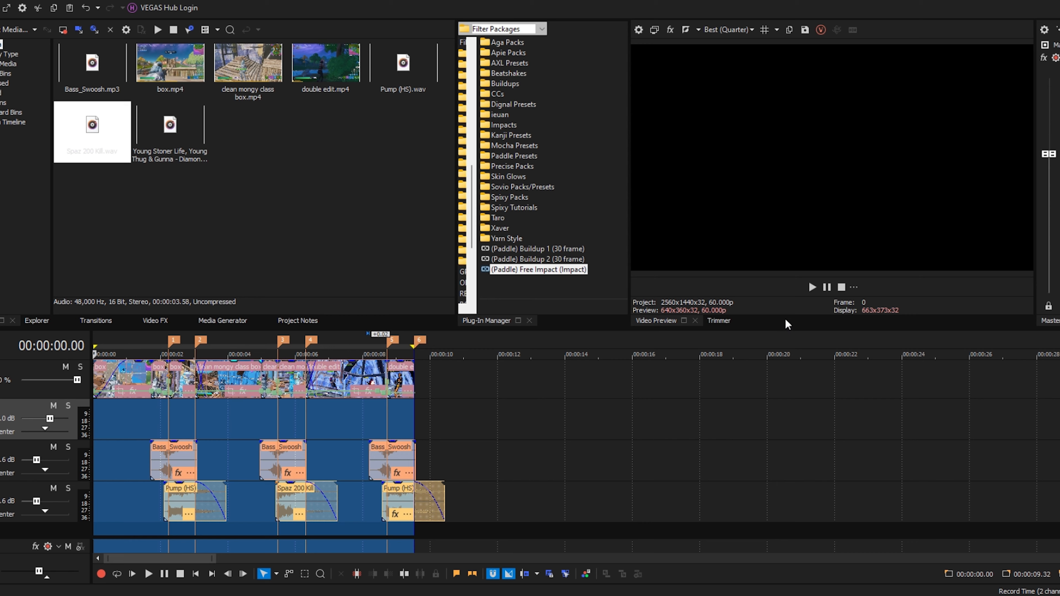
left_click(812, 287)
left_click(416, 412)
scroll(475, 426, "down", 1)
scroll(475, 426, "up", 1)
scroll(475, 426, "up", 3)
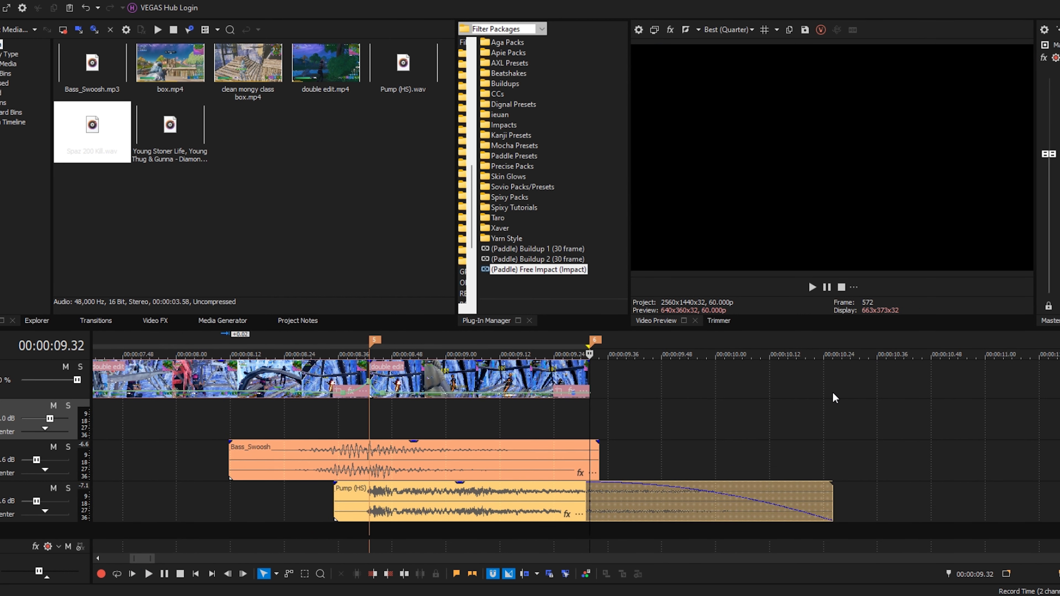
scroll(833, 398, "up", 1)
scroll(834, 398, "down", 1)
scroll(834, 398, "up", 1)
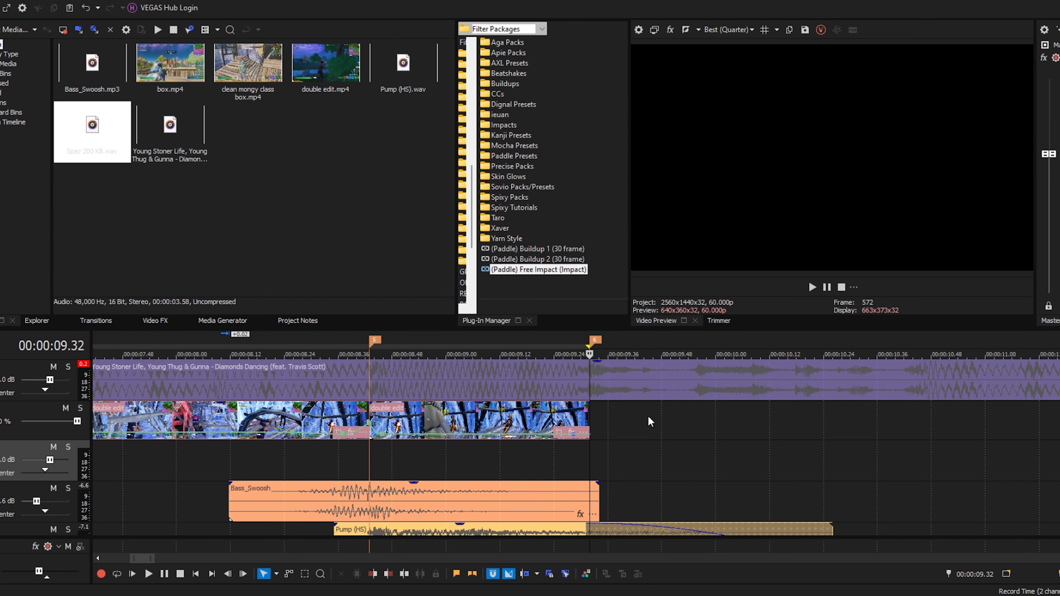
left_click(567, 448)
left_click(588, 448)
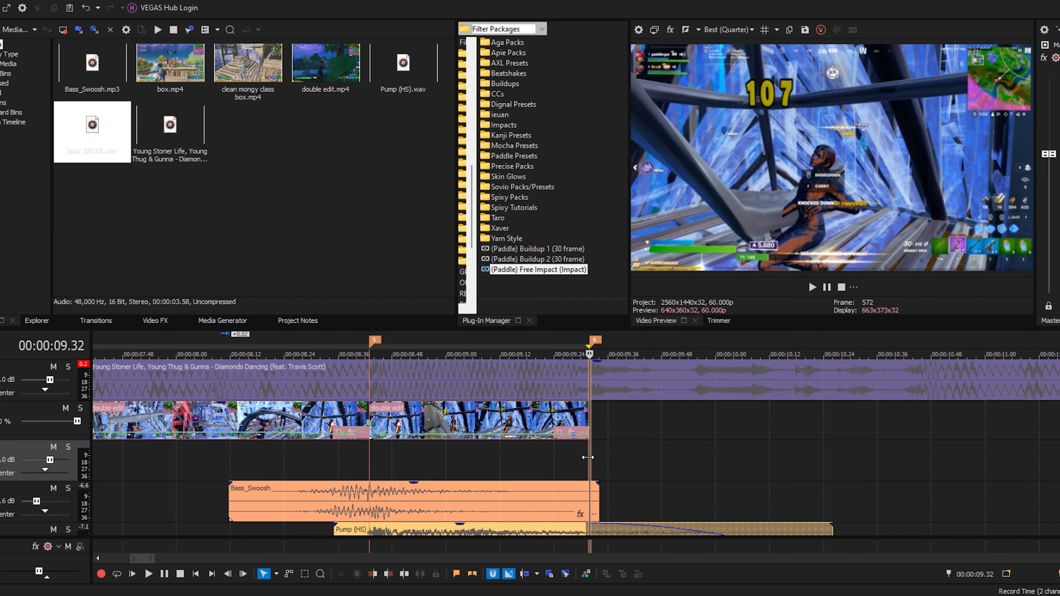
scroll(605, 415, "down", 2)
scroll(606, 415, "up", 2)
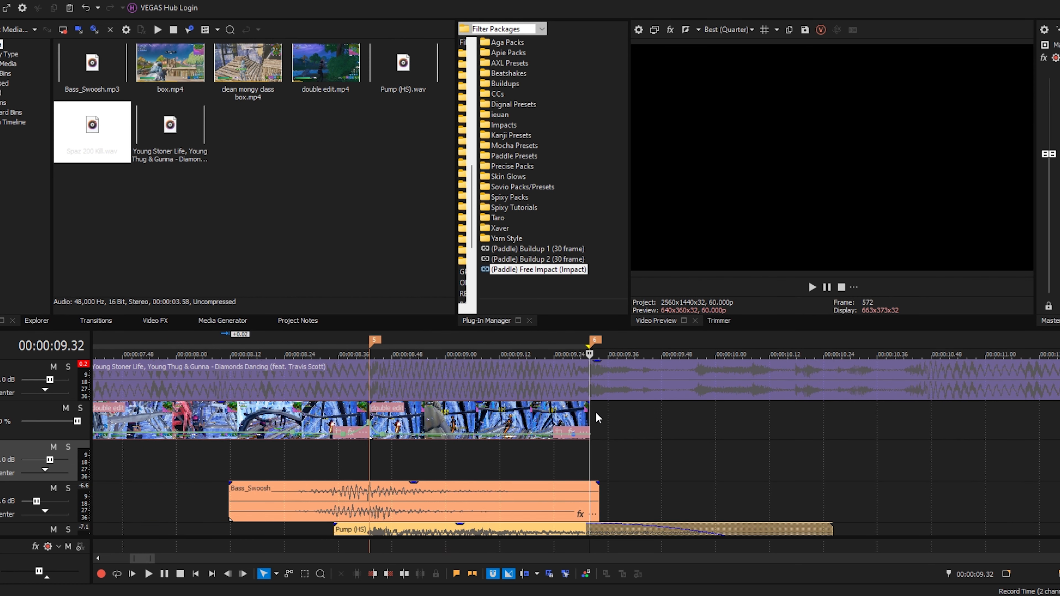
- Extend the final double edit clip past marker 6 to about 00:00:10.32 and fade it out towards its end
scroll(592, 418, "down", 2)
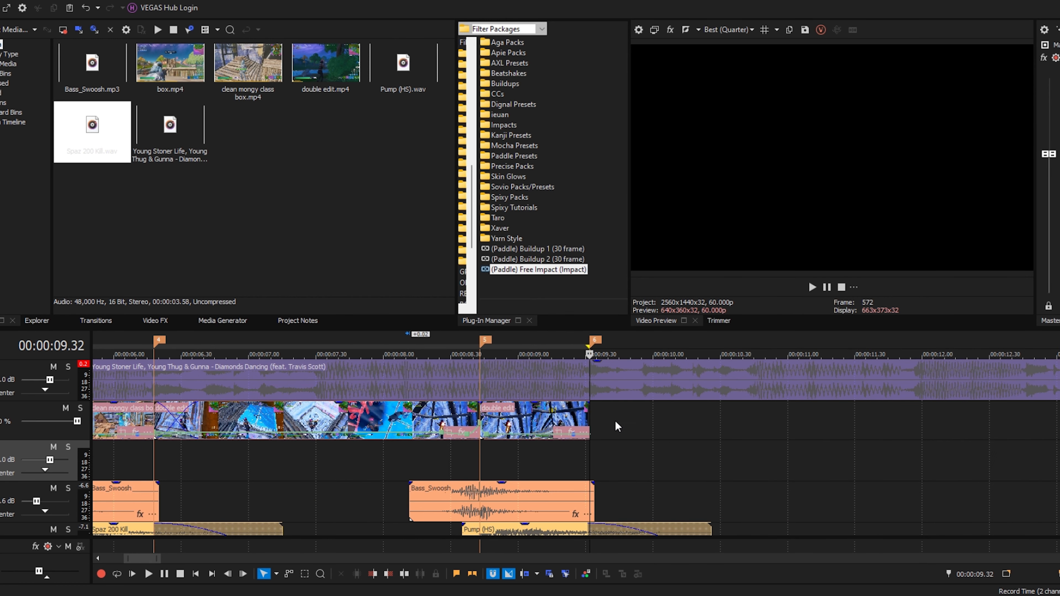
left_click_drag(590, 416, 720, 437)
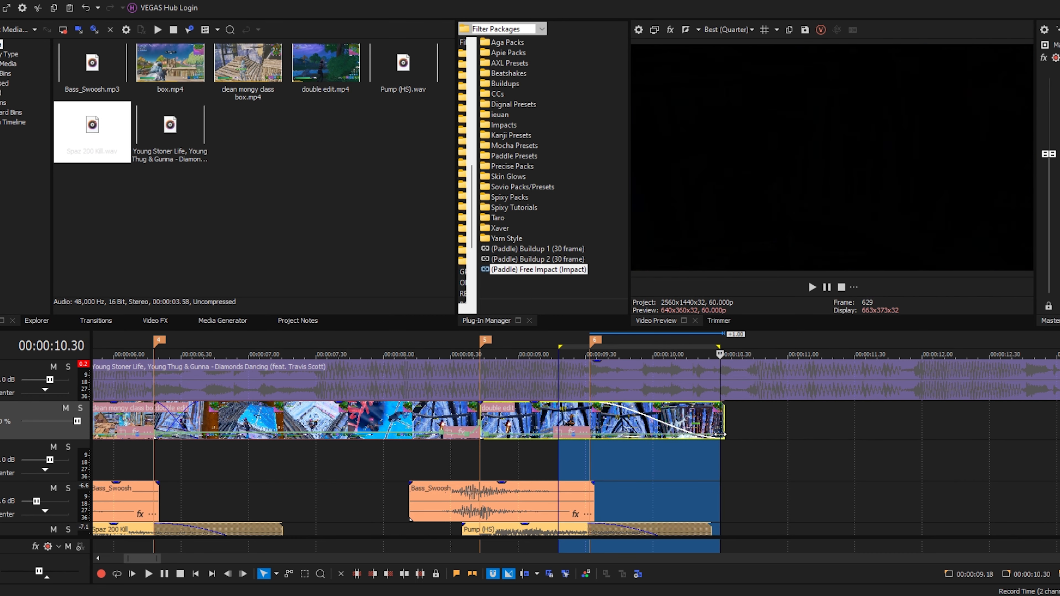
key("space")
left_click(725, 460)
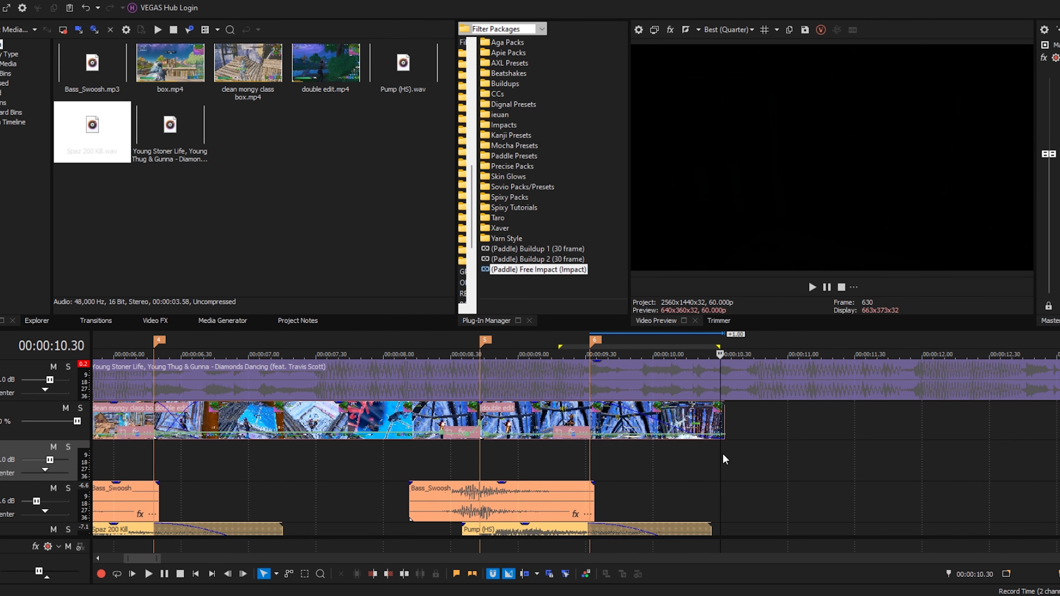
- Cut the music at the end of the last clip, at 00:00:10.32, and fade it out starting from marker 6
scroll(710, 442, "up", 5)
left_click(593, 384)
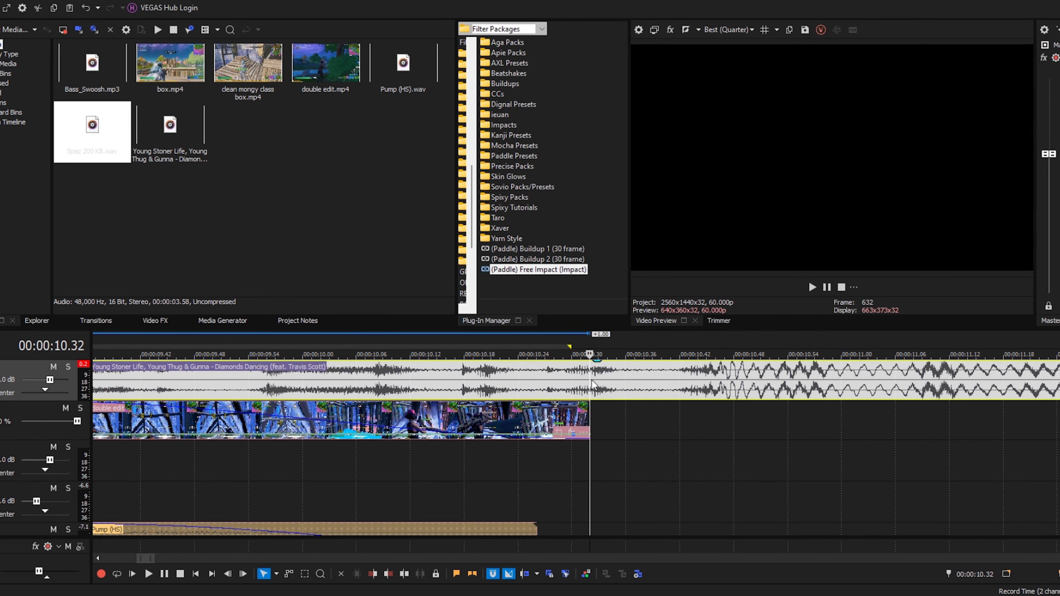
scroll(593, 384, "down", 5)
left_click_drag(587, 363, 500, 364)
- Select the whole montage on the timeline, from 00:00:00.00 to 00:00:10.32
mouse_move(500, 467)
left_mouse_down()
mouse_move(552, 467)
mouse_move(263, 460)
mouse_move(65, 494)
left_mouse_up()
scroll(523, 477, "down", 4)
scroll(765, 485, "up", 1)
left_click(562, 463)
left_click(566, 460)
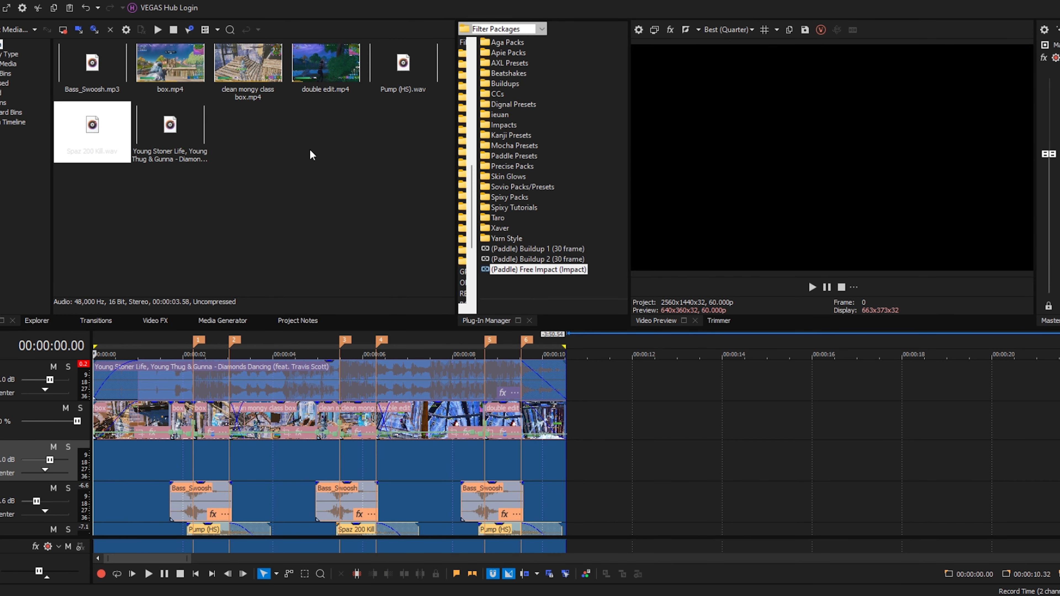
scroll(236, 357, "up", 1)
- Open the render settings for the selected range and name the output file done.mp4
left_click(138, 96)
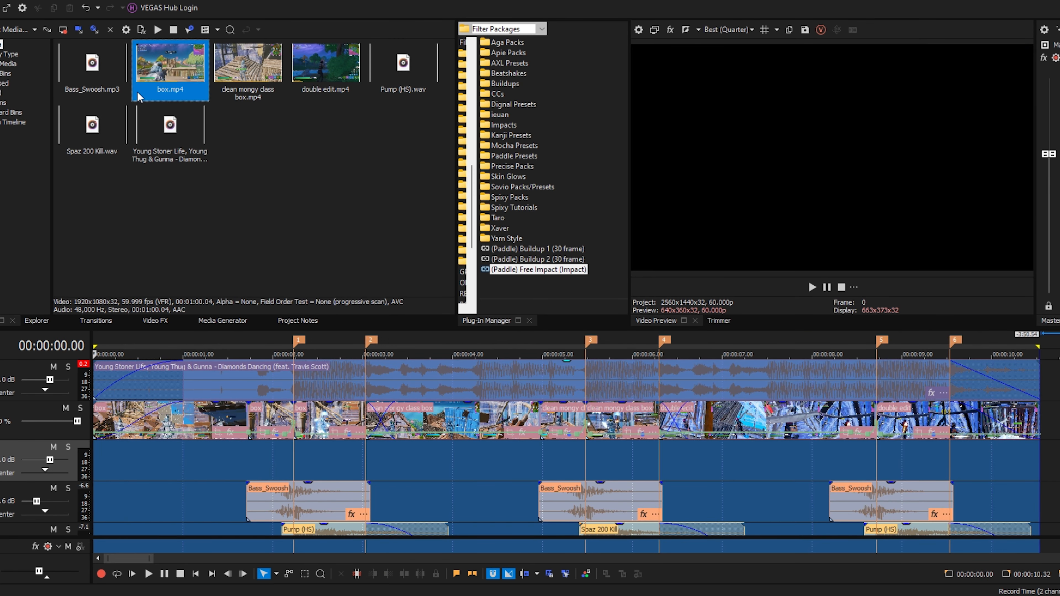
left_click(272, 172)
key("ctrl+shift+m")
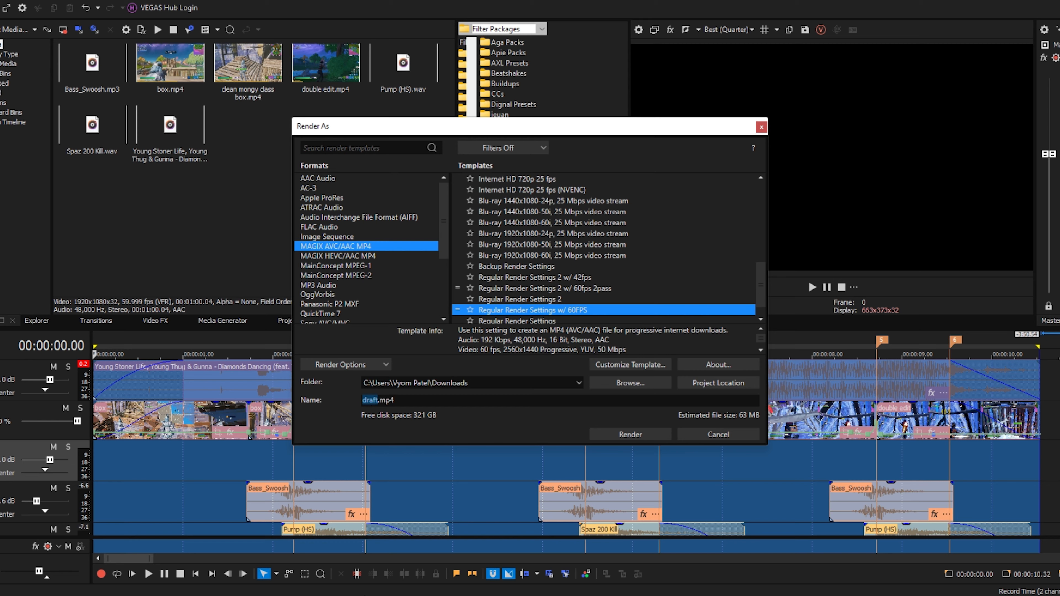
left_click(631, 383)
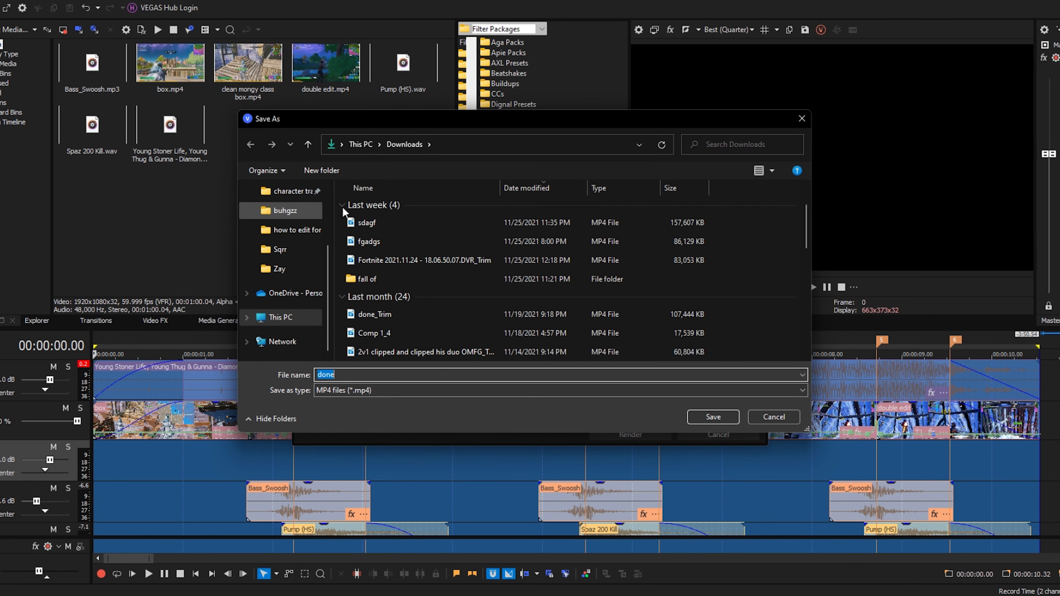
left_click(802, 119)
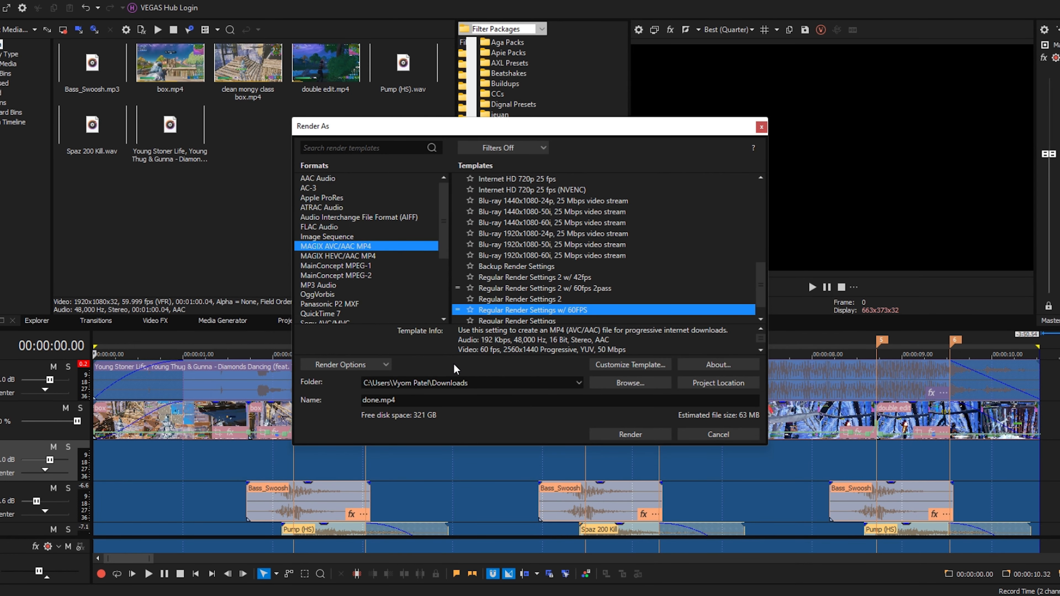
- Review the MAGIX AVC/AAC MP4 templates and the video, audio, system and project settings of Regular Render Settings w/ 60FPS
scroll(526, 301, "down", 1)
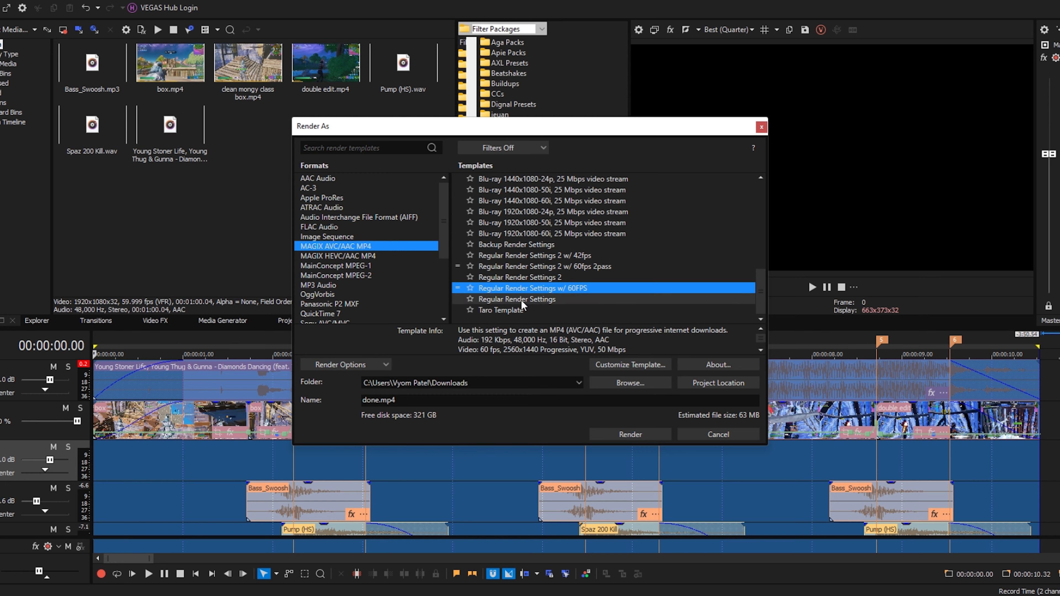
scroll(555, 254, "up", 10)
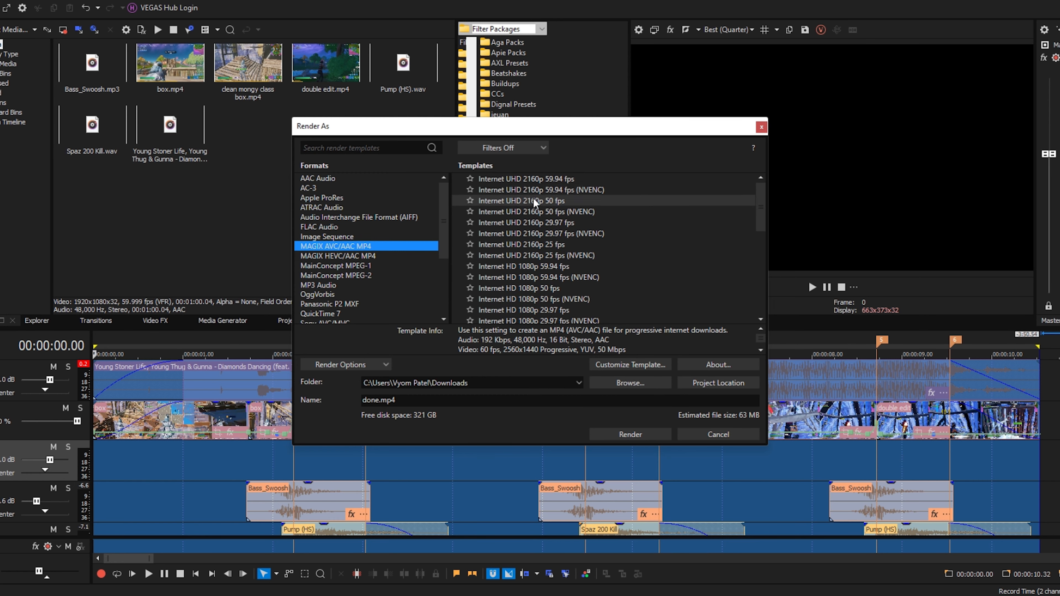
scroll(553, 314, "down", 10)
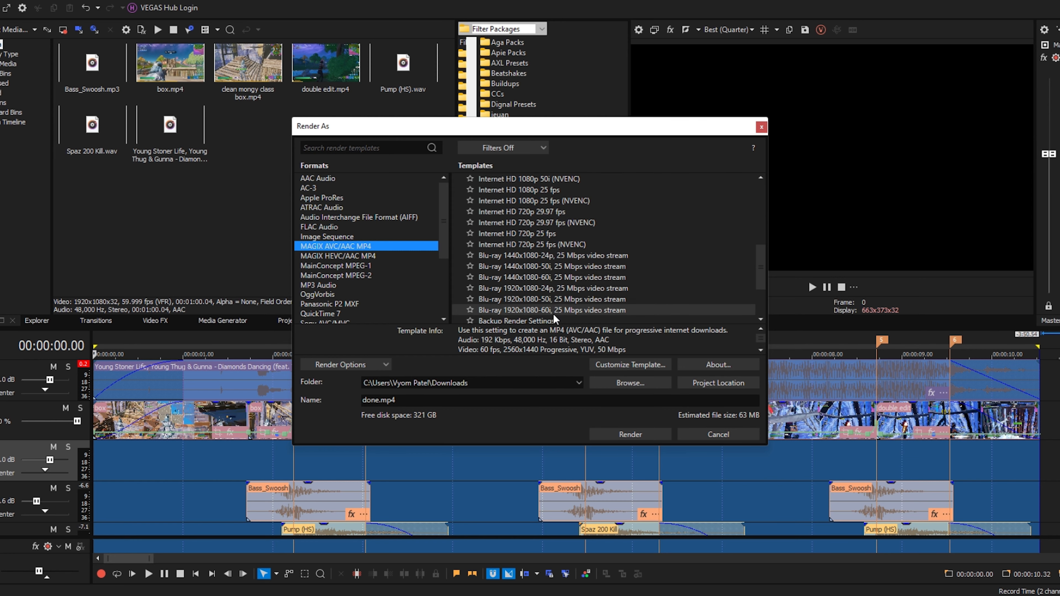
left_click(632, 365)
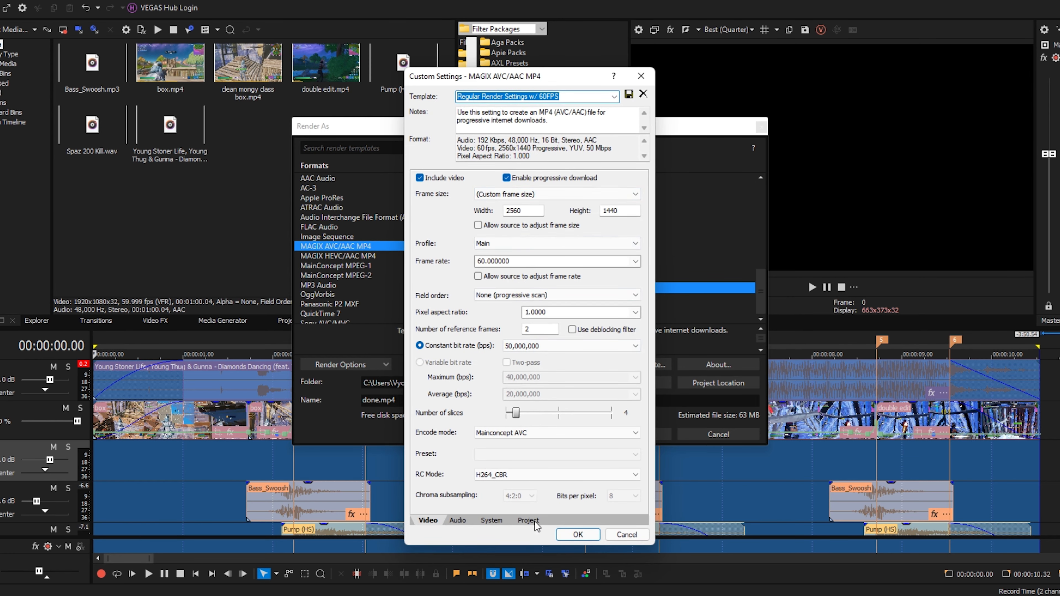
left_click(458, 520)
left_click(501, 520)
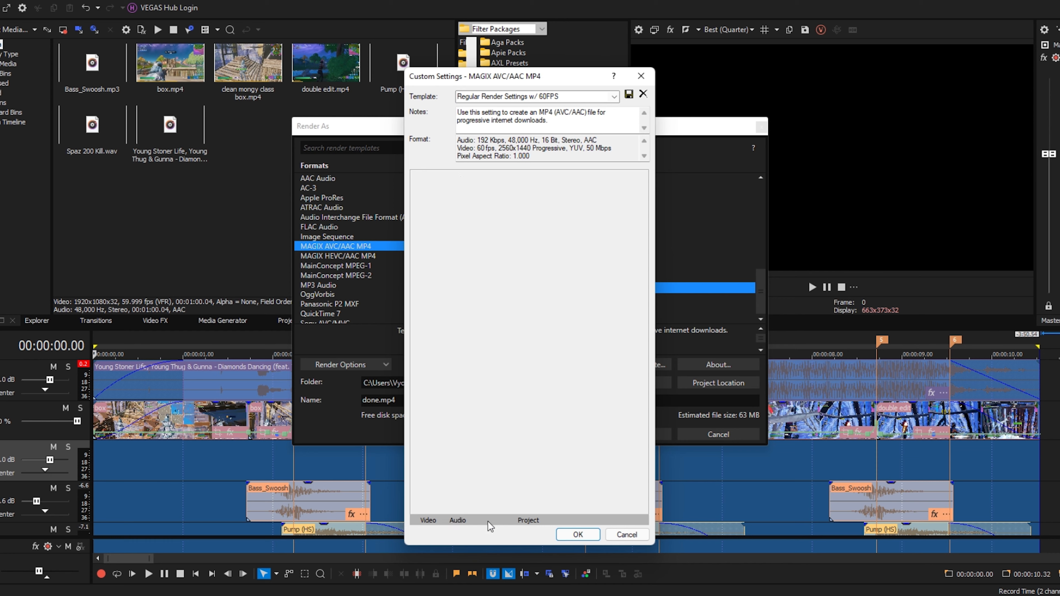
left_click(522, 521)
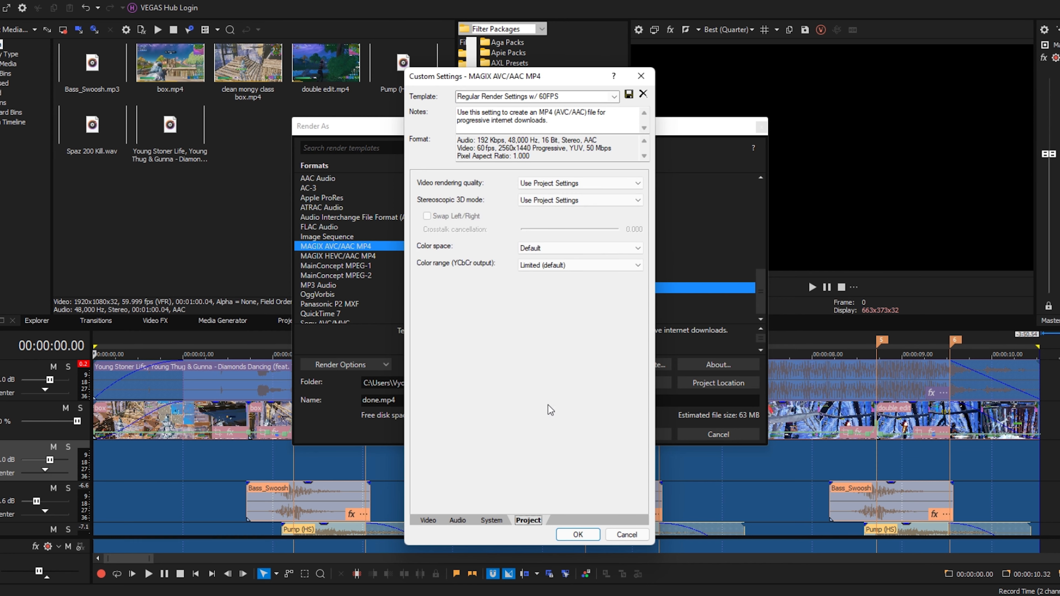
left_click(578, 535)
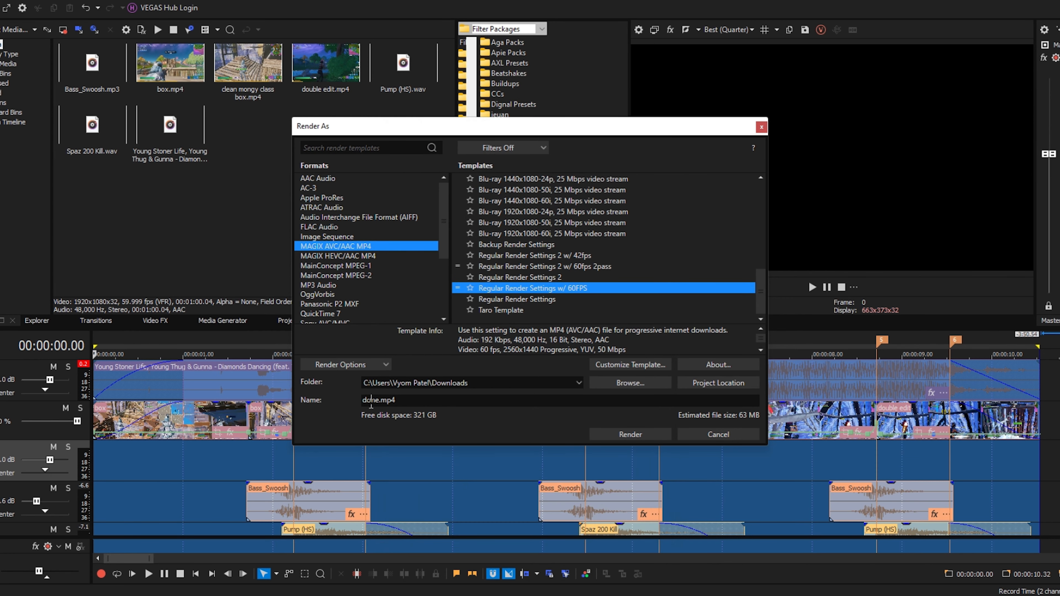
- Set the render destination to the "how to edit for beginners" folder, keeping the file name done
left_click(625, 385)
scroll(300, 297, "down", 1)
left_click(292, 229)
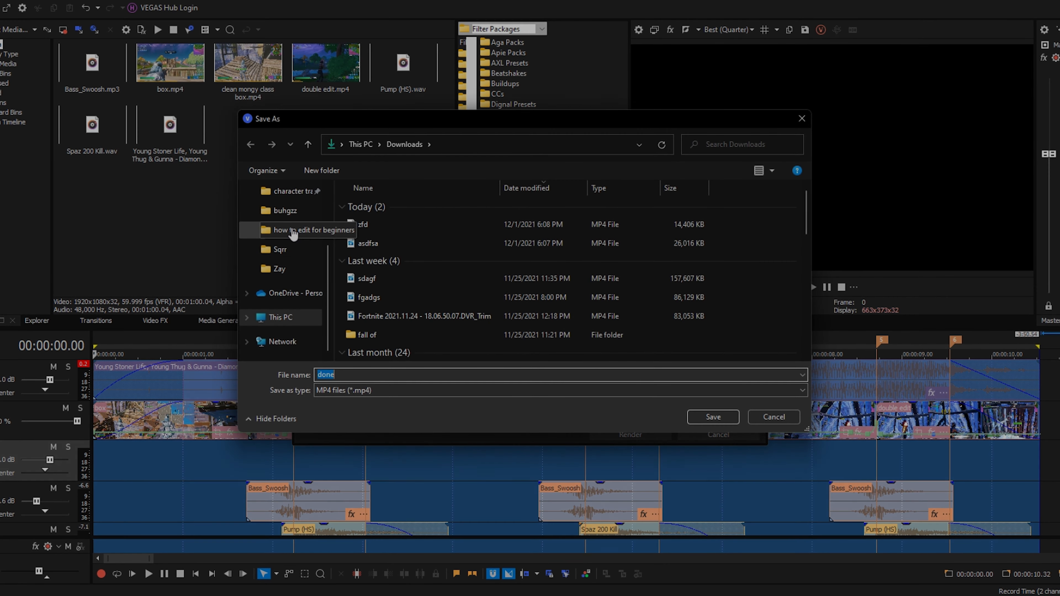
left_click(614, 375)
left_click(705, 417)
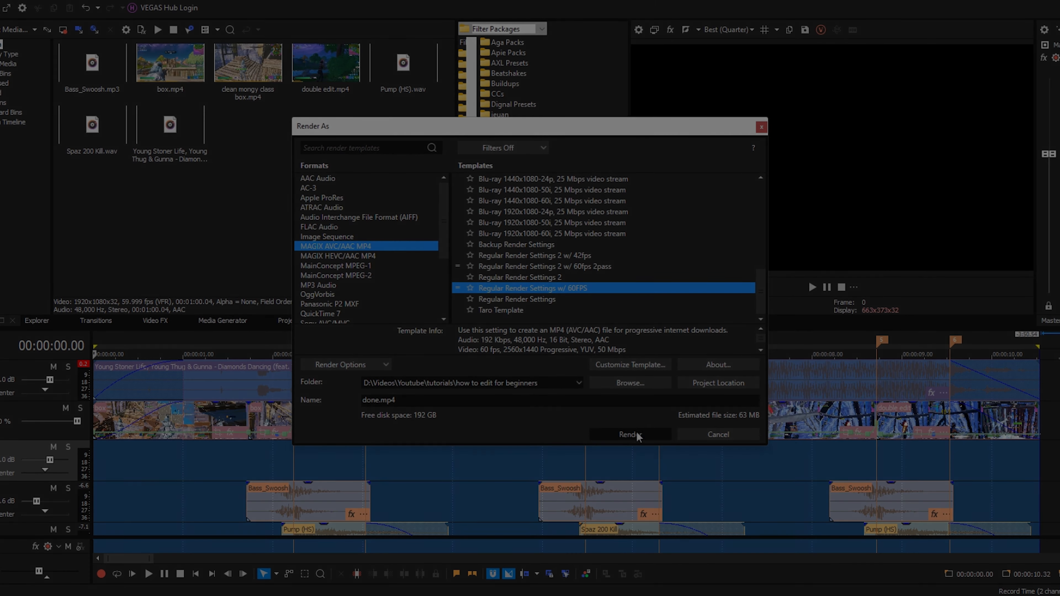